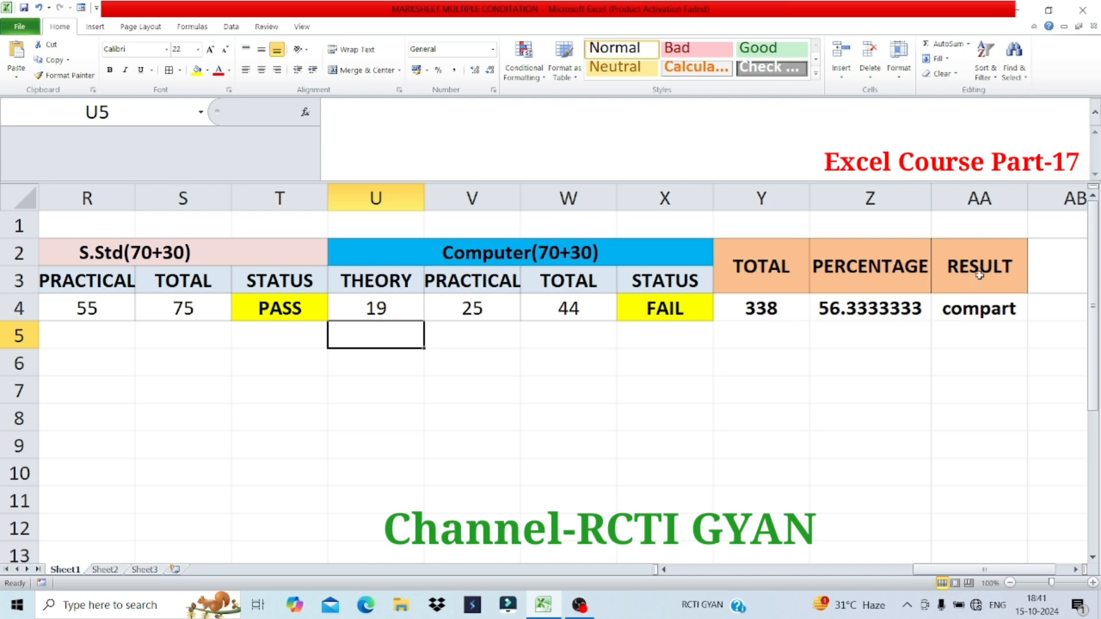
- Enter A as the Computer theory mark in cell U4 to test the absent condition
left_click(393, 308)
type("a")
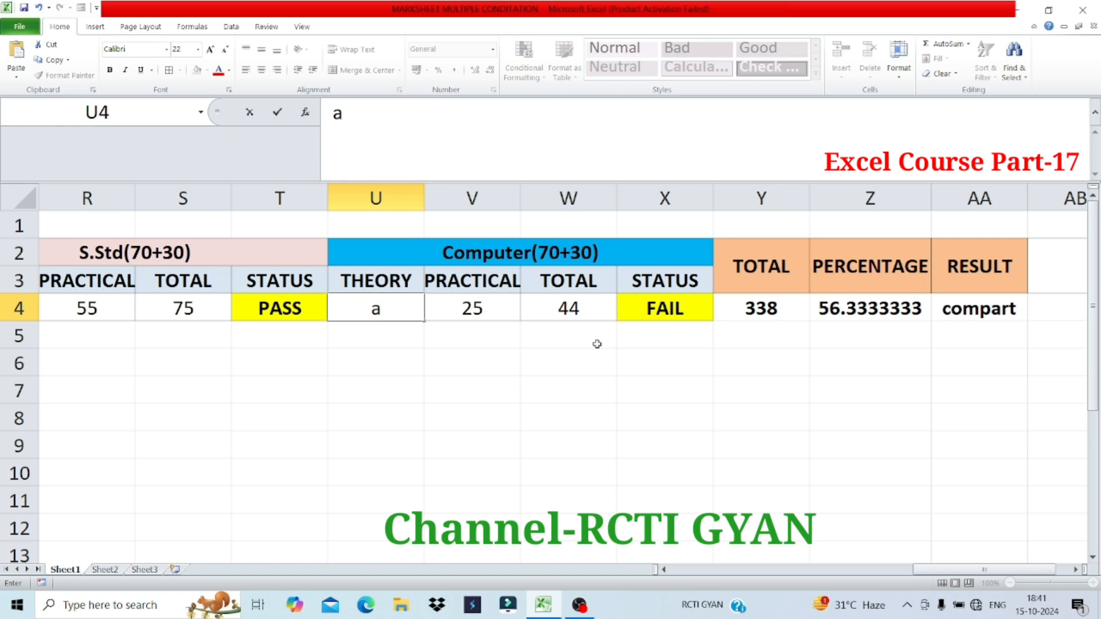
key("BackSpace")
type("A")
left_click(406, 335)
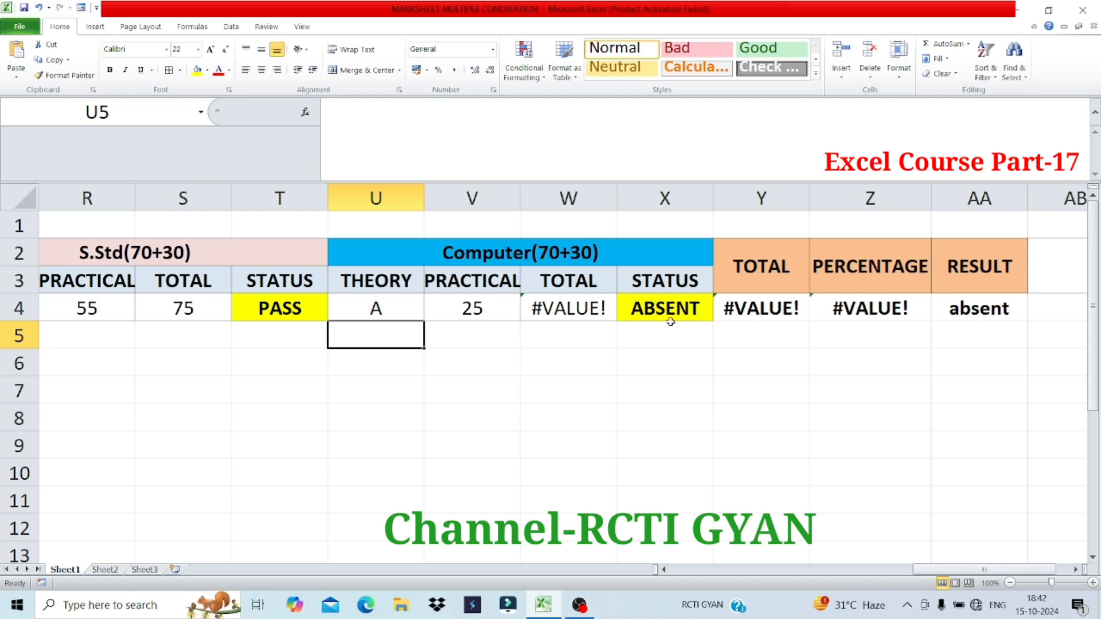
- Set the Computer theory mark in cell U4 to 20
left_click(406, 314)
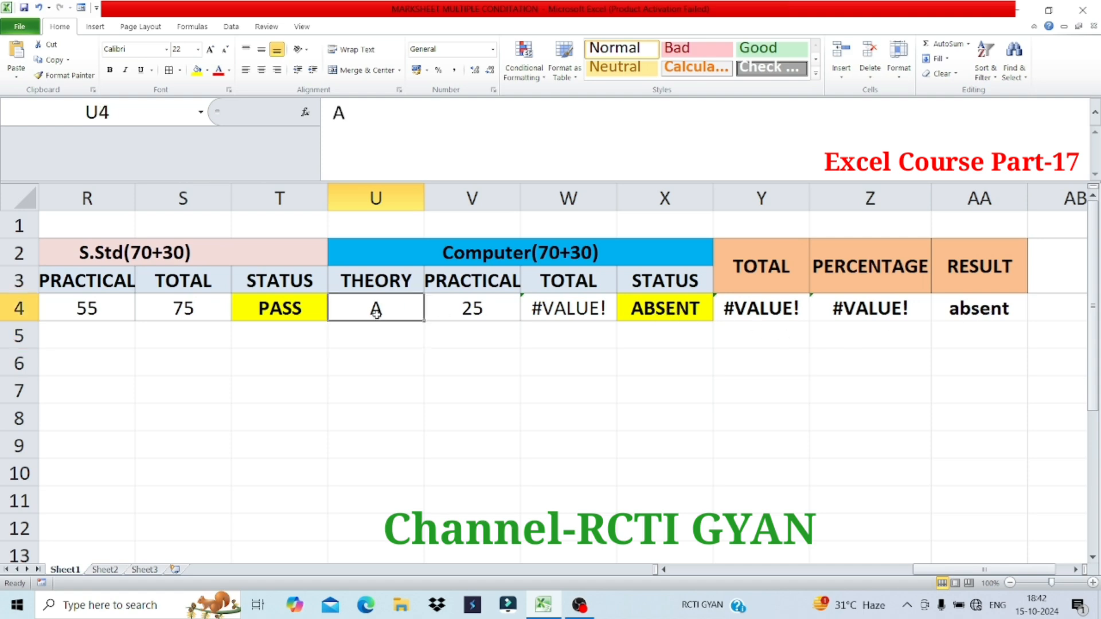
type("2")
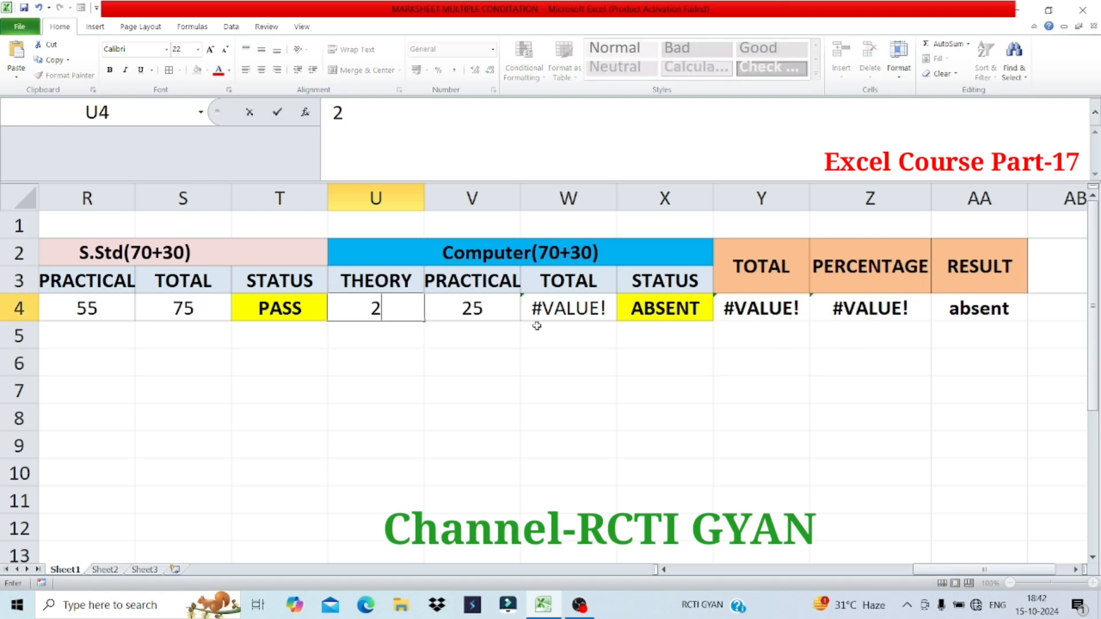
type("0")
key("Return")
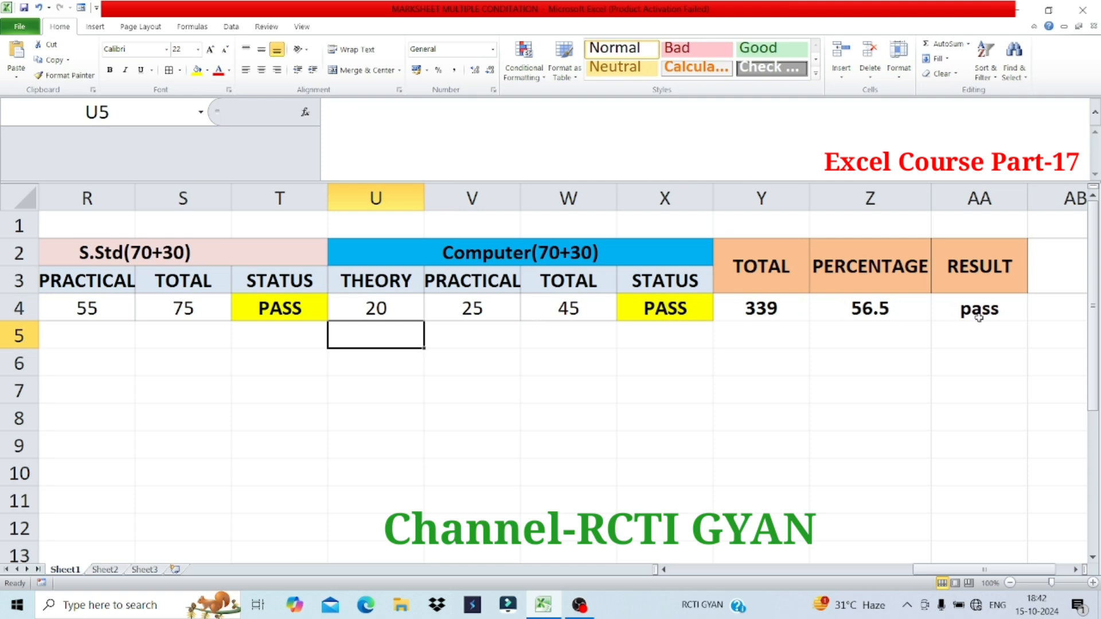
- Set the Computer practical mark in cell V4 to 12 to test the fail condition
left_click(487, 309)
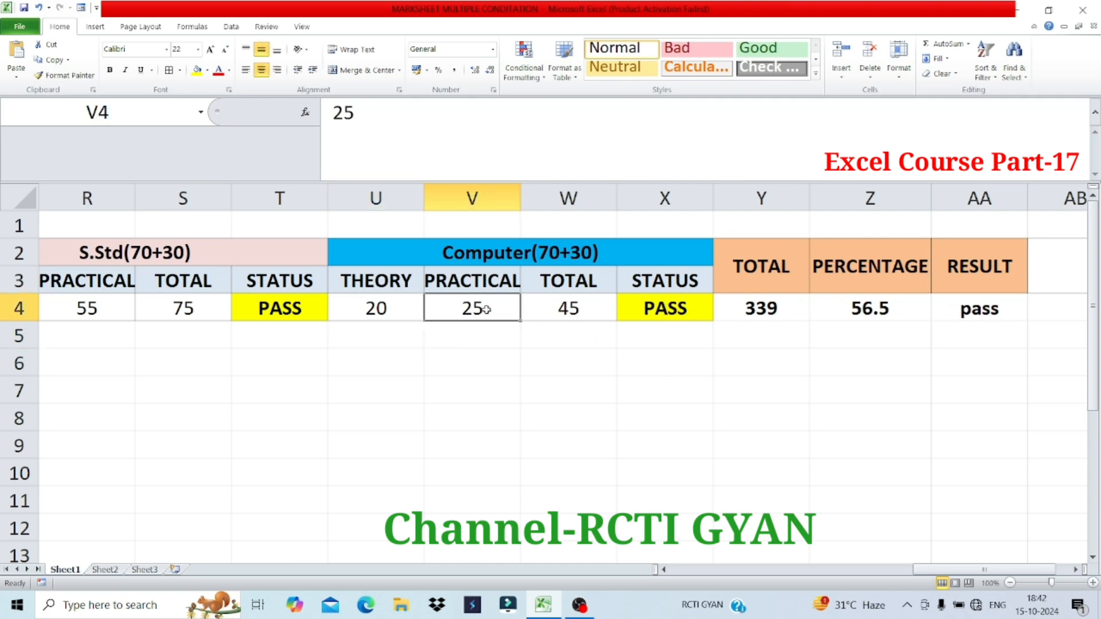
left_click(586, 313)
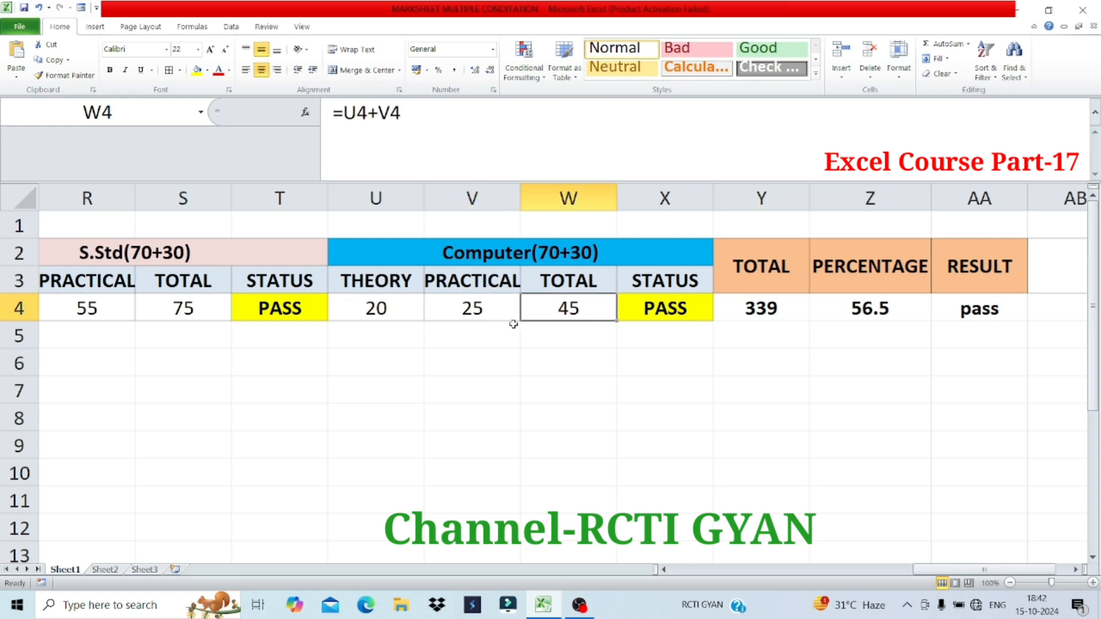
left_click(502, 311)
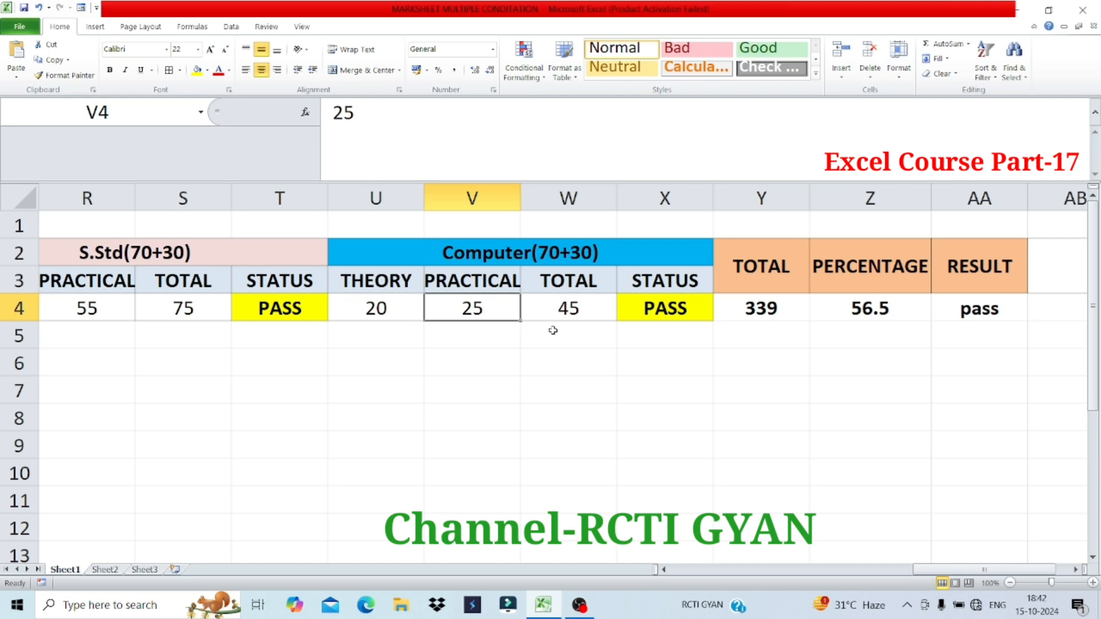
type("12")
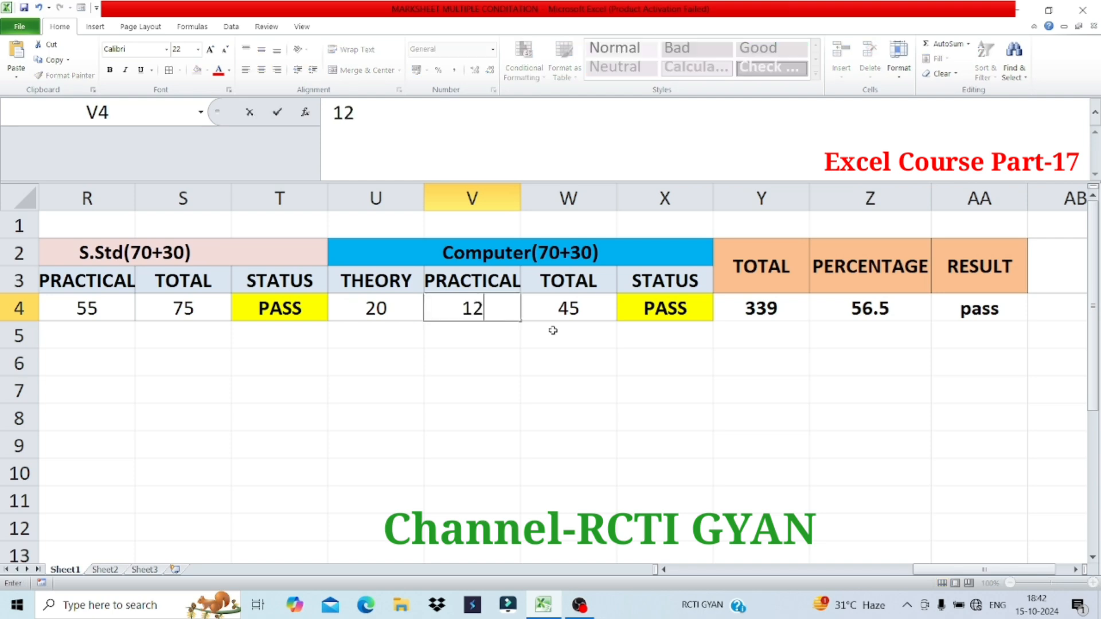
key("Return")
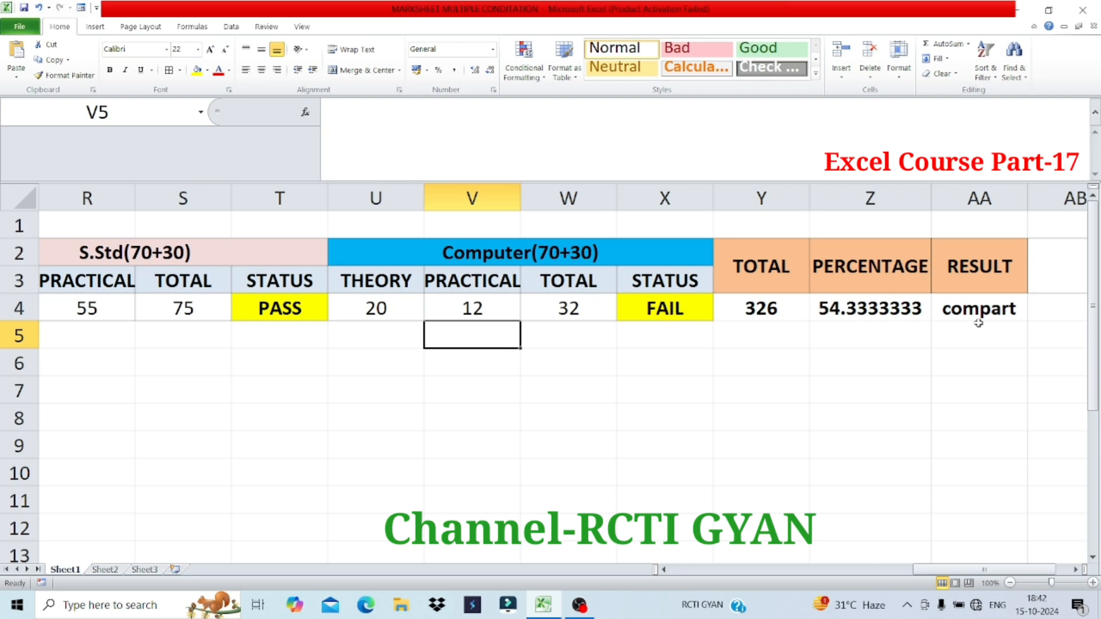
- Set the Computer practical mark in cell V4 to 13
left_click(474, 254)
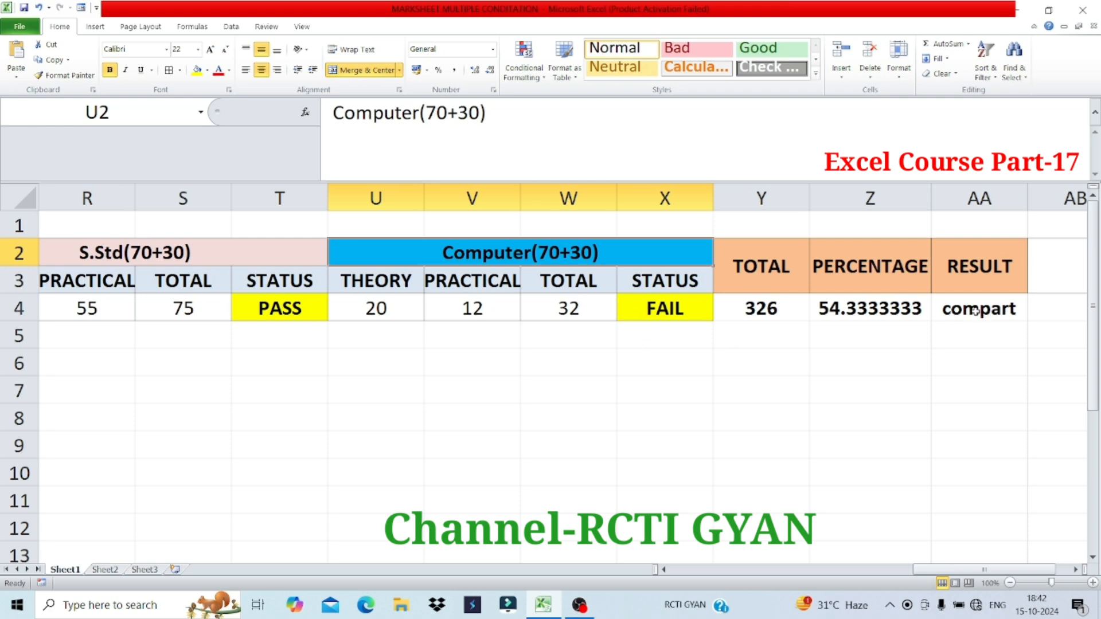
left_click(479, 311)
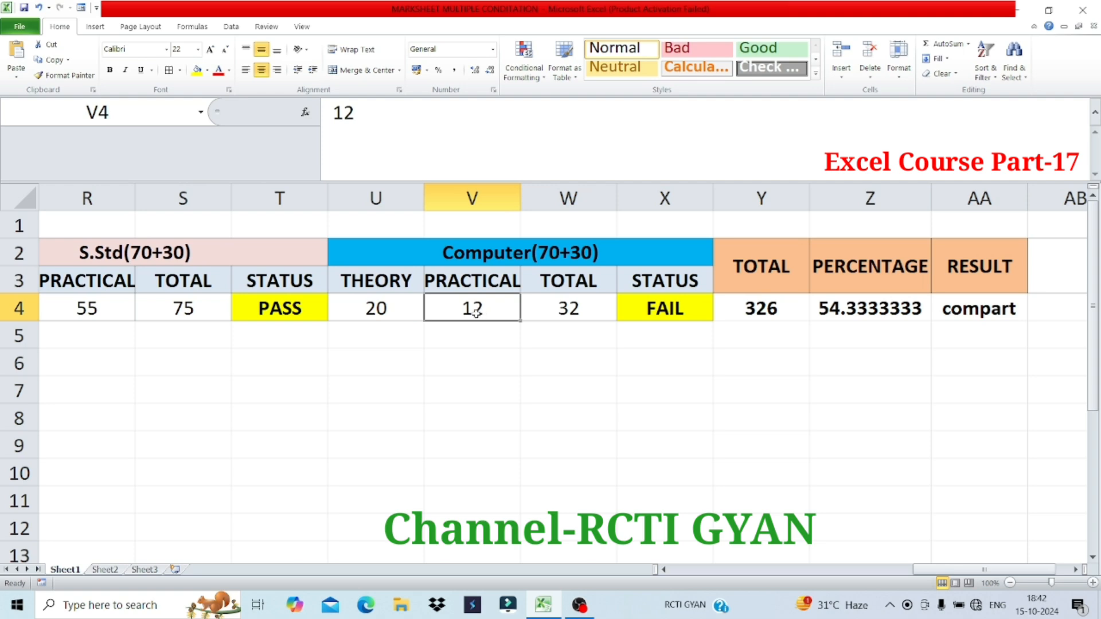
type("13")
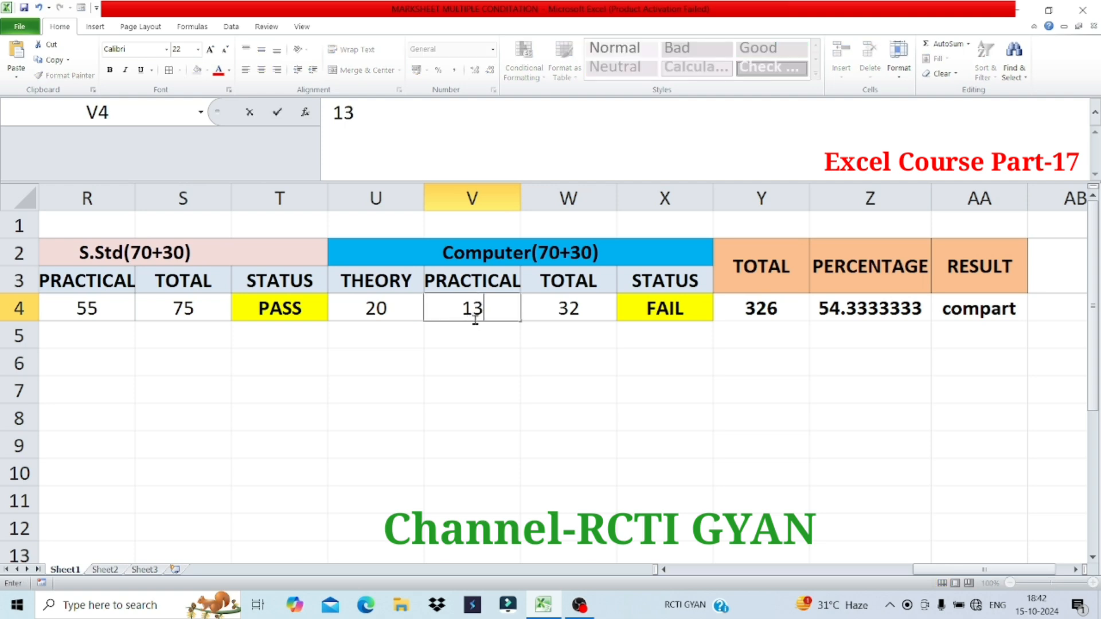
key("Return")
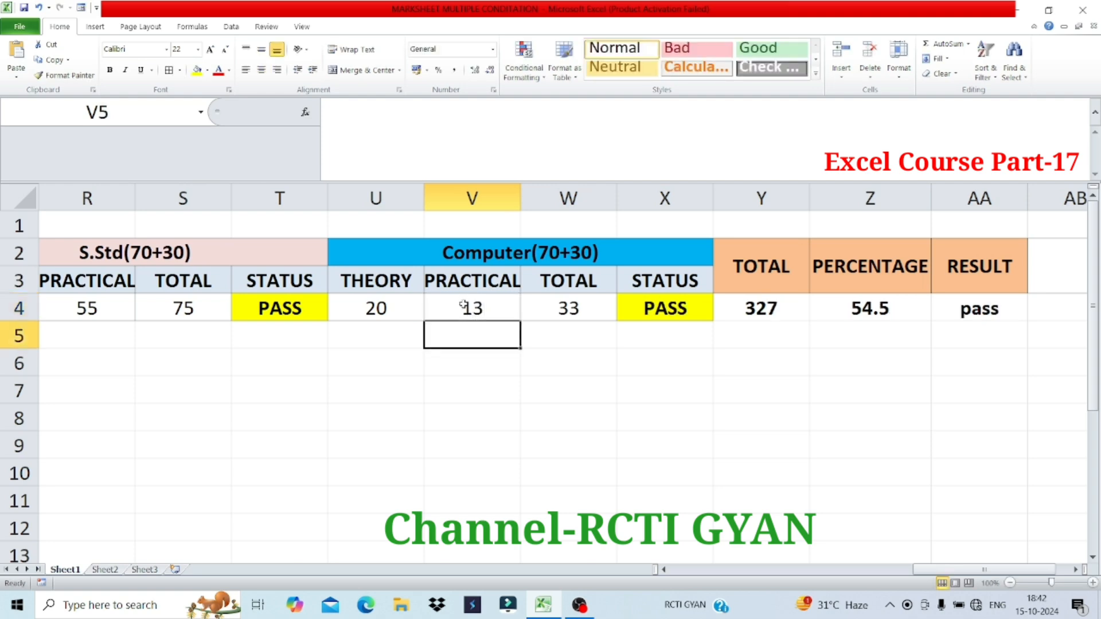
- Mark the S.Std theory exam as absent by entering A in cell Q4, and check the overall result
left_click(389, 309)
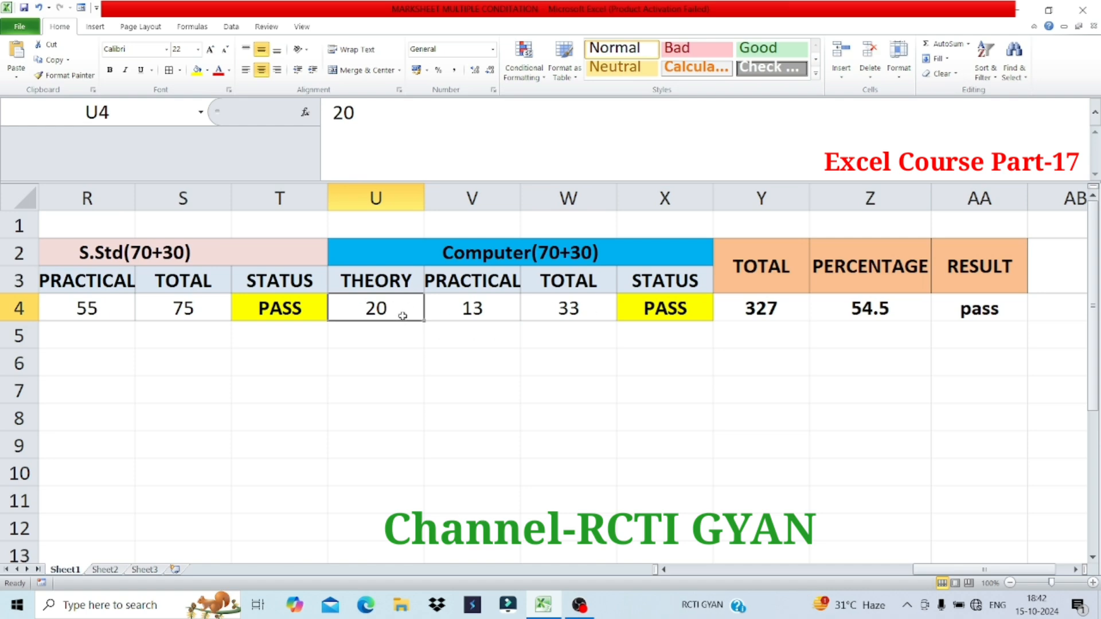
left_click(663, 570)
left_click(664, 569)
left_click(664, 569)
left_click(453, 261)
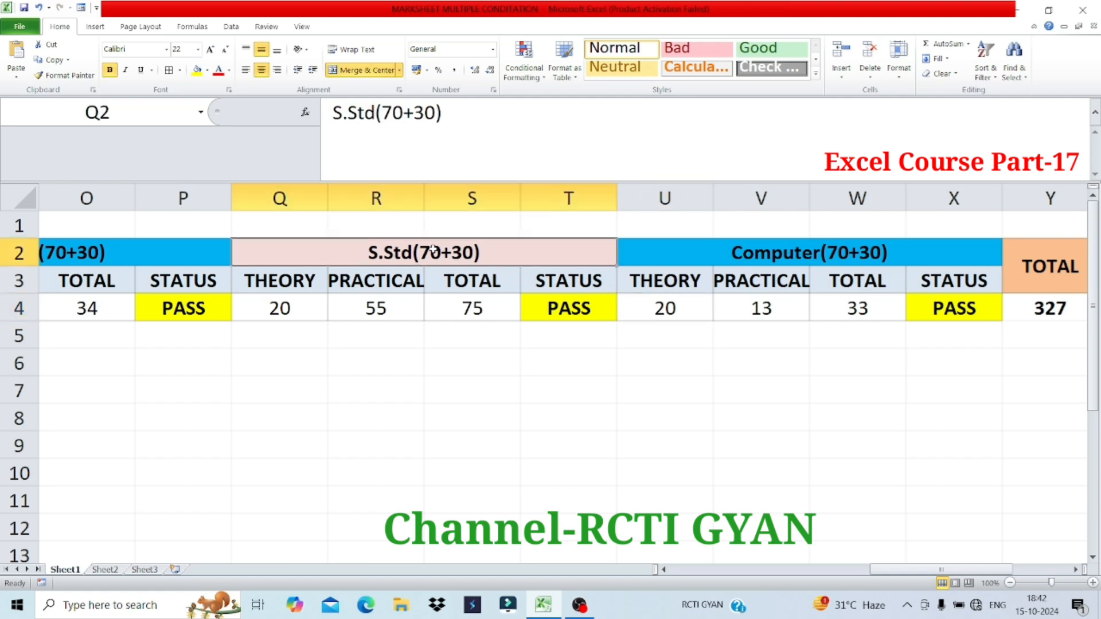
left_click(291, 311)
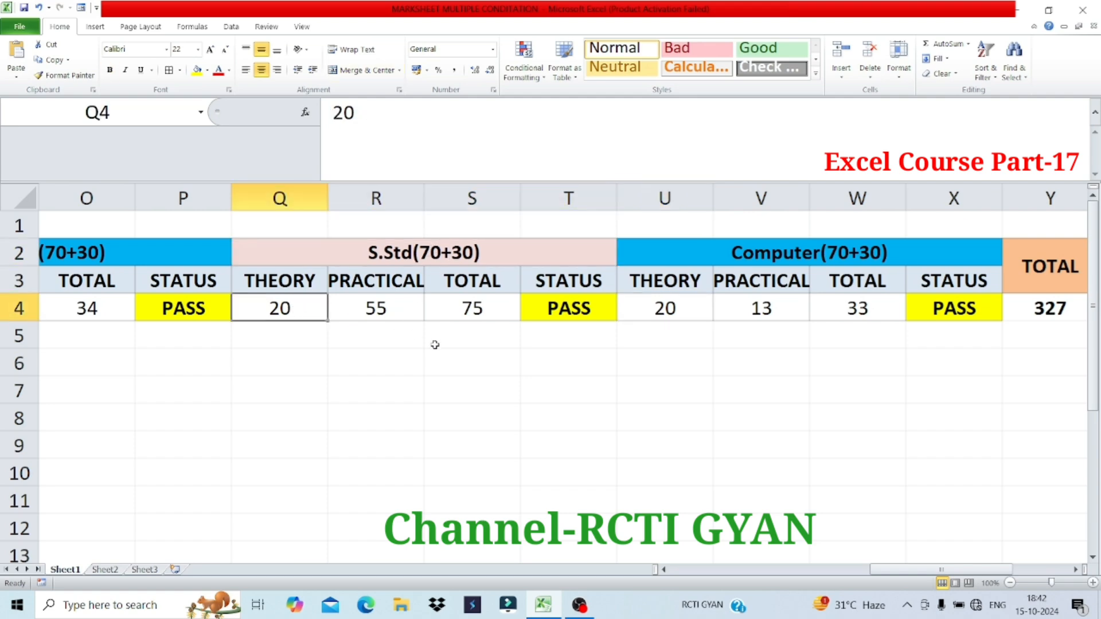
type("A")
key("Return")
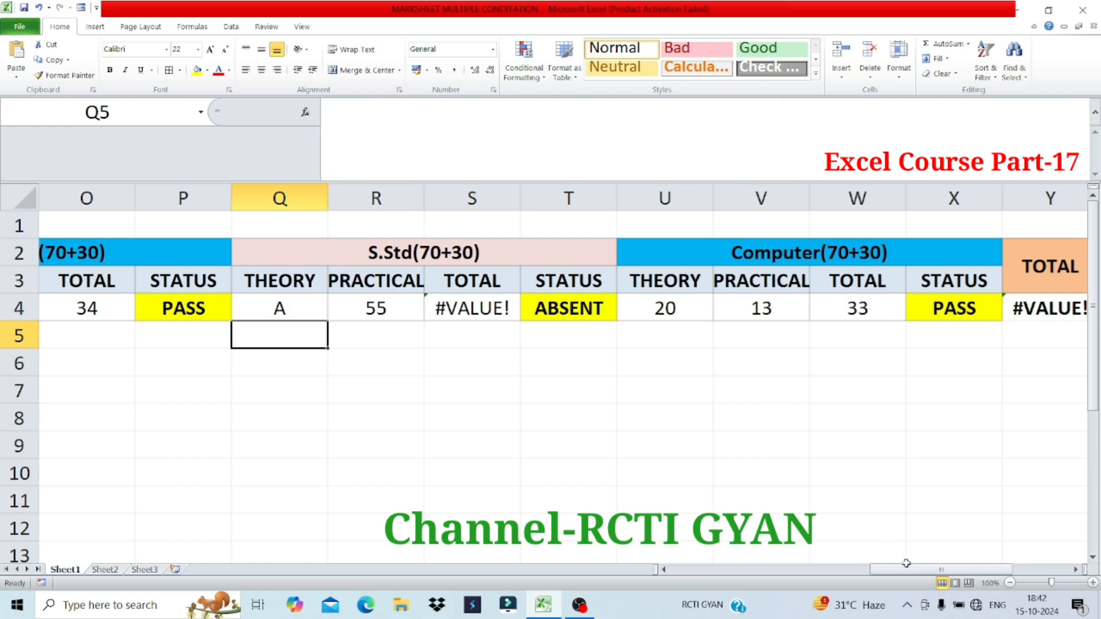
left_click(1074, 569)
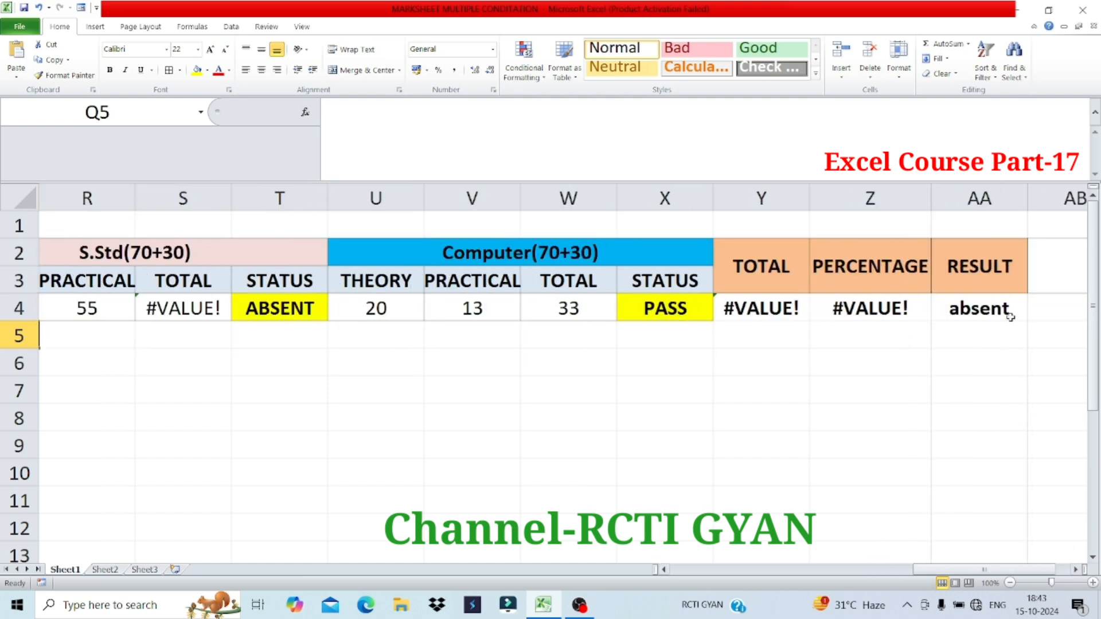
- Set the Hindi theory mark in cell A4 to 20
left_click_drag(975, 570, 755, 572)
left_click(66, 249)
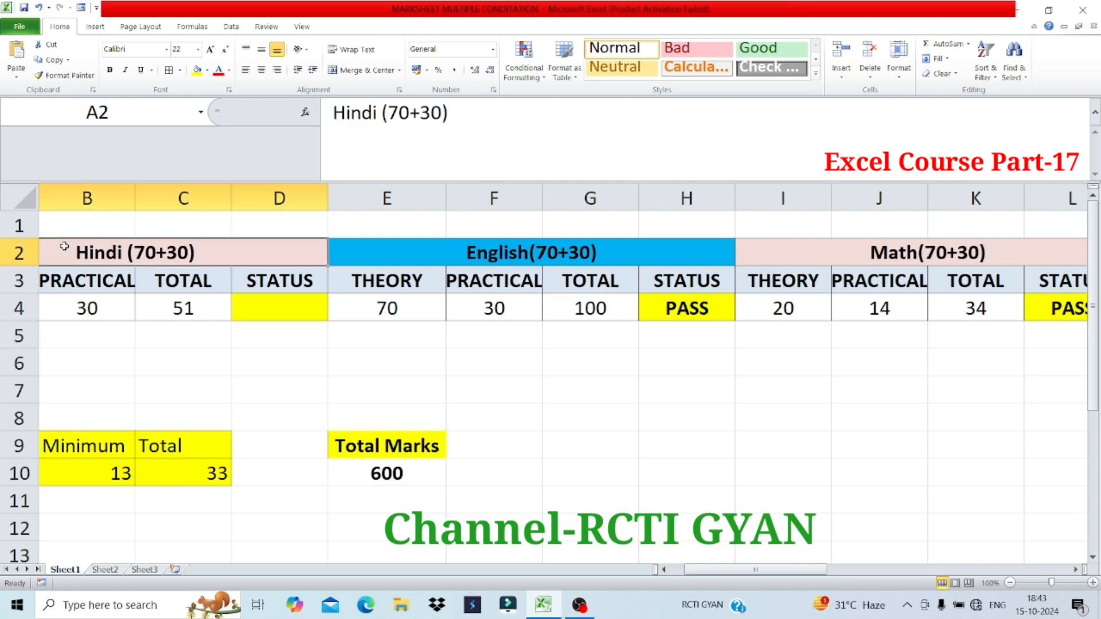
left_click_drag(679, 575, 664, 575)
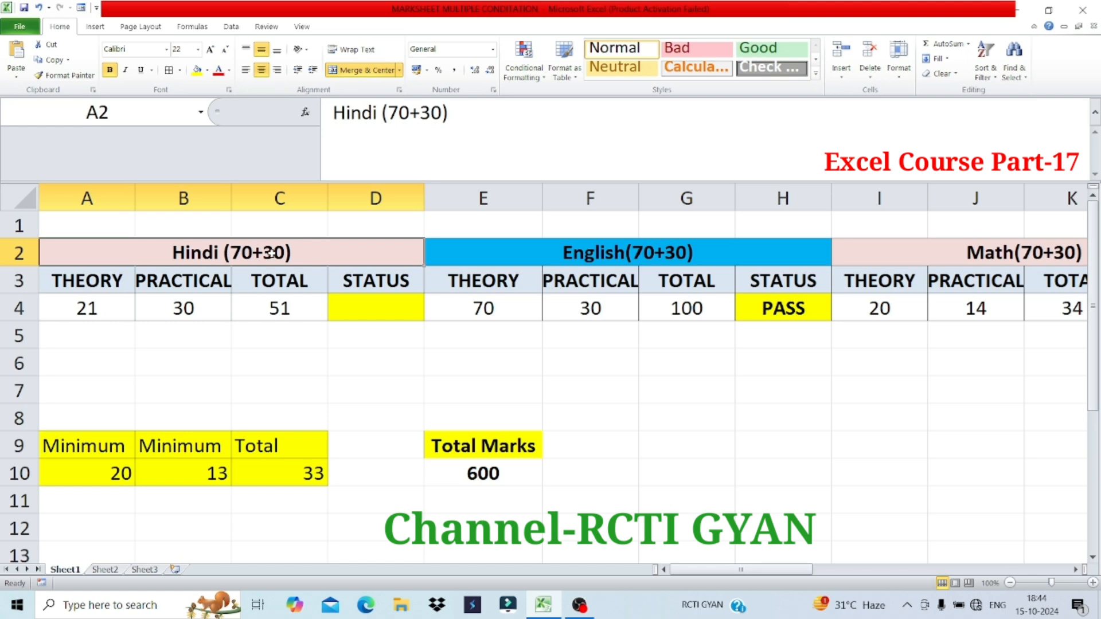
left_click(87, 309)
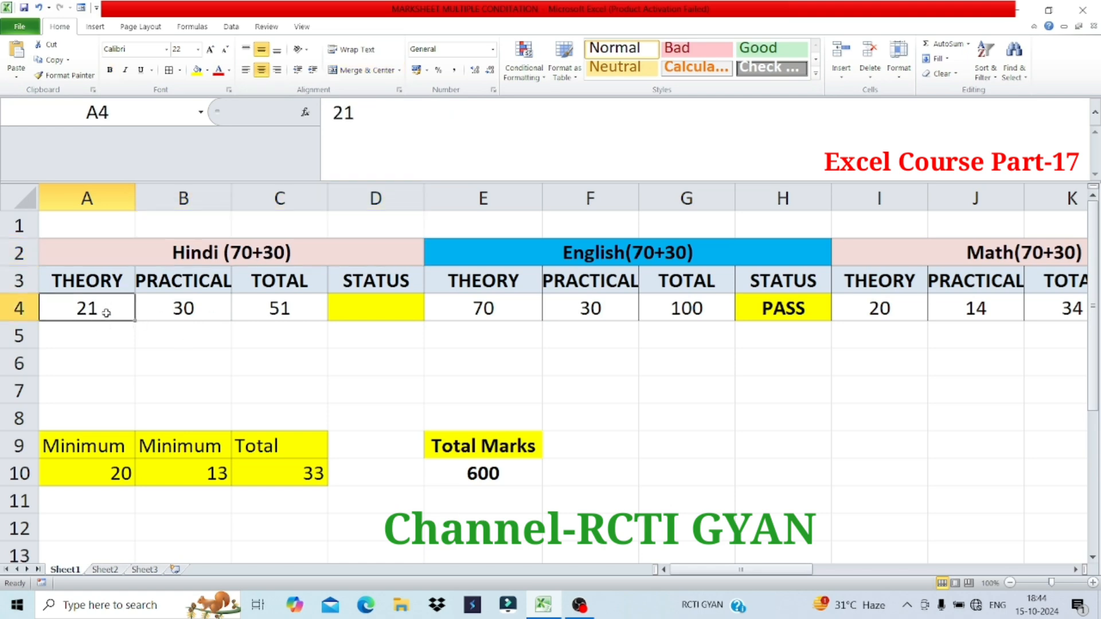
left_click(195, 315)
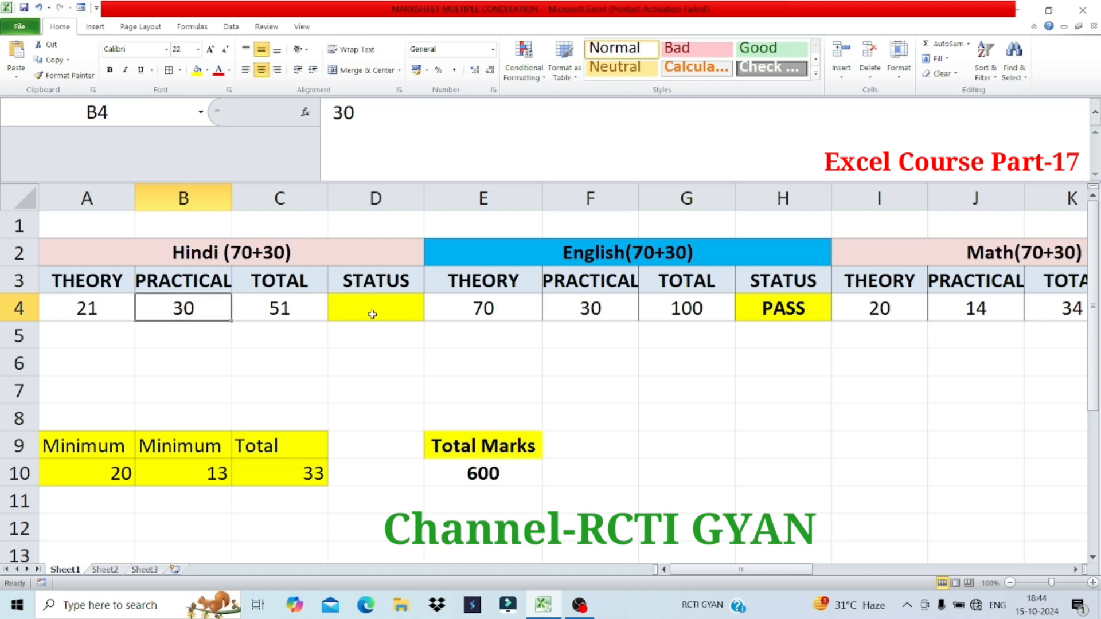
left_click(337, 312)
left_click(111, 312)
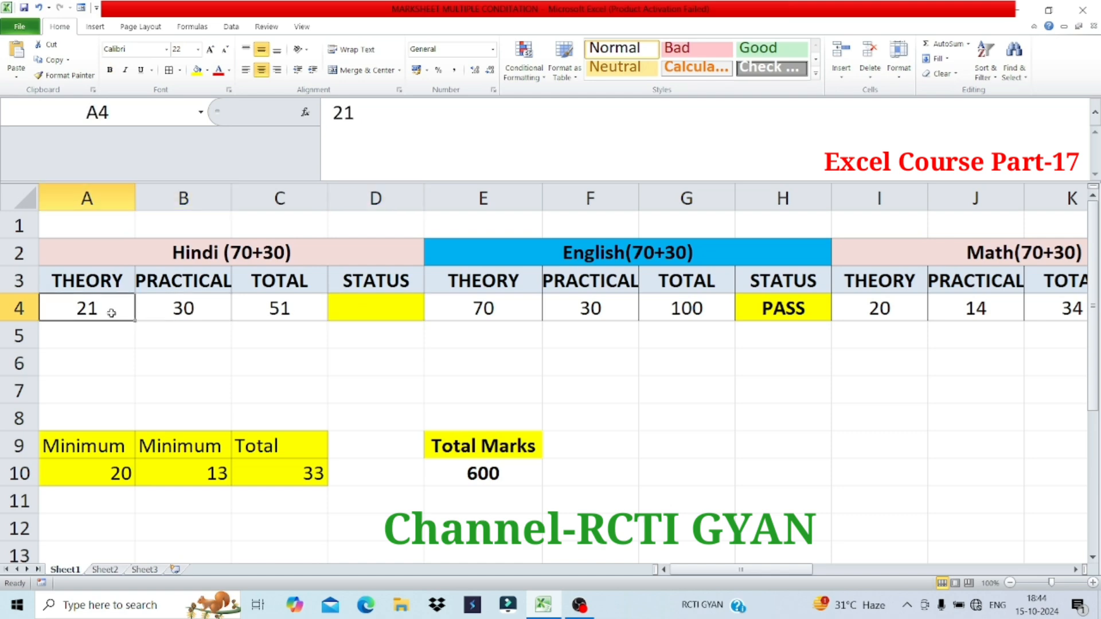
type("20")
key("Return")
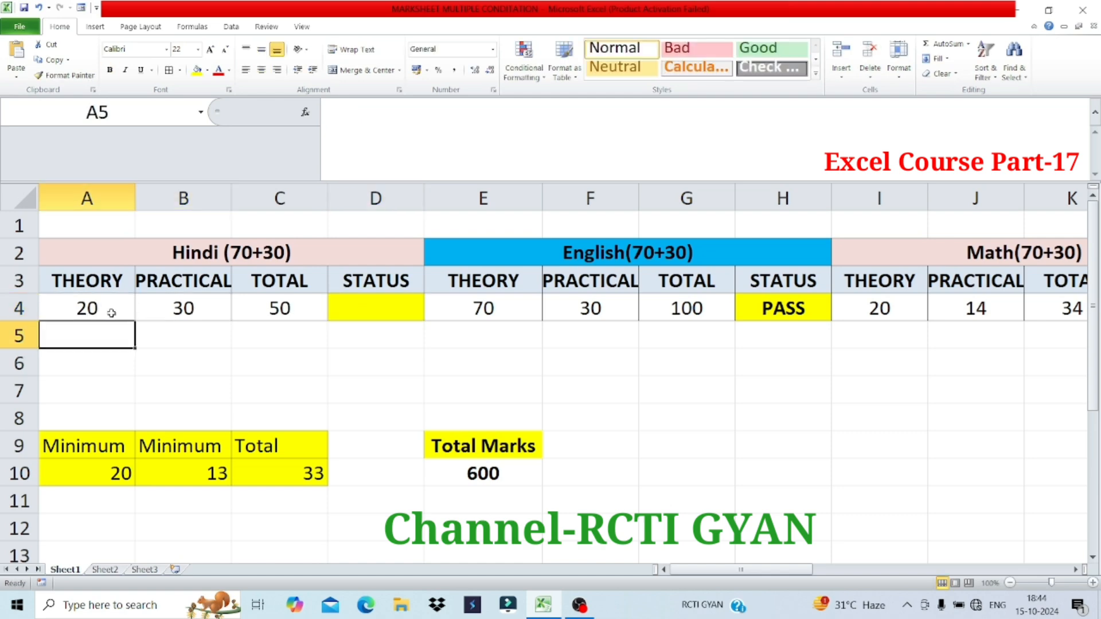
- Start an IF formula in the Hindi status cell D4 with the test COUNTIF(A4:B4,"A")>=1
left_click(390, 308)
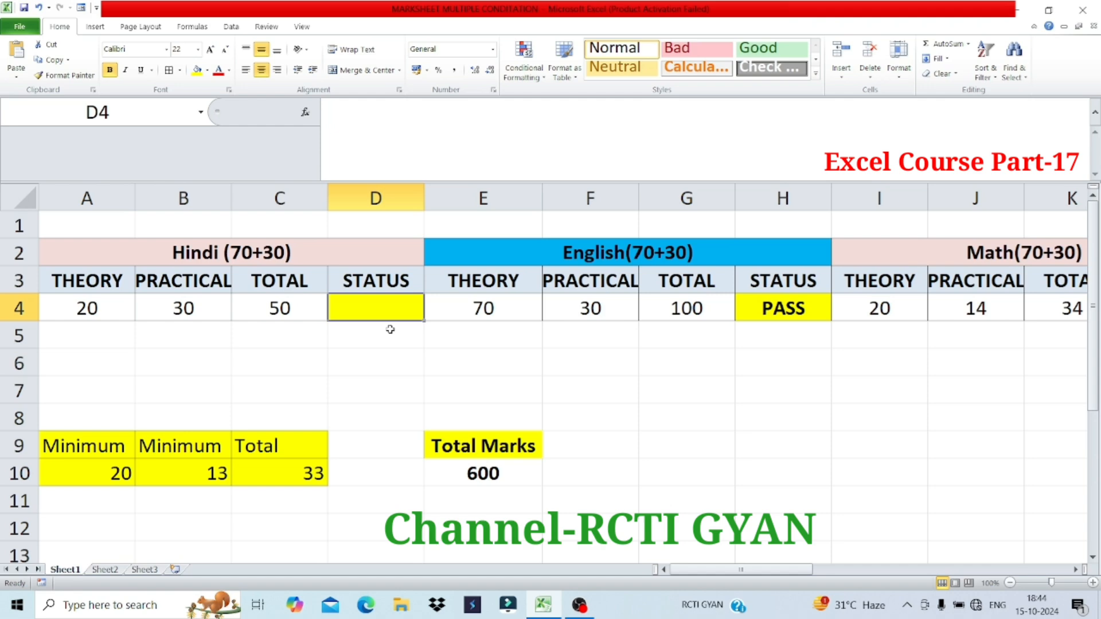
type("=IF")
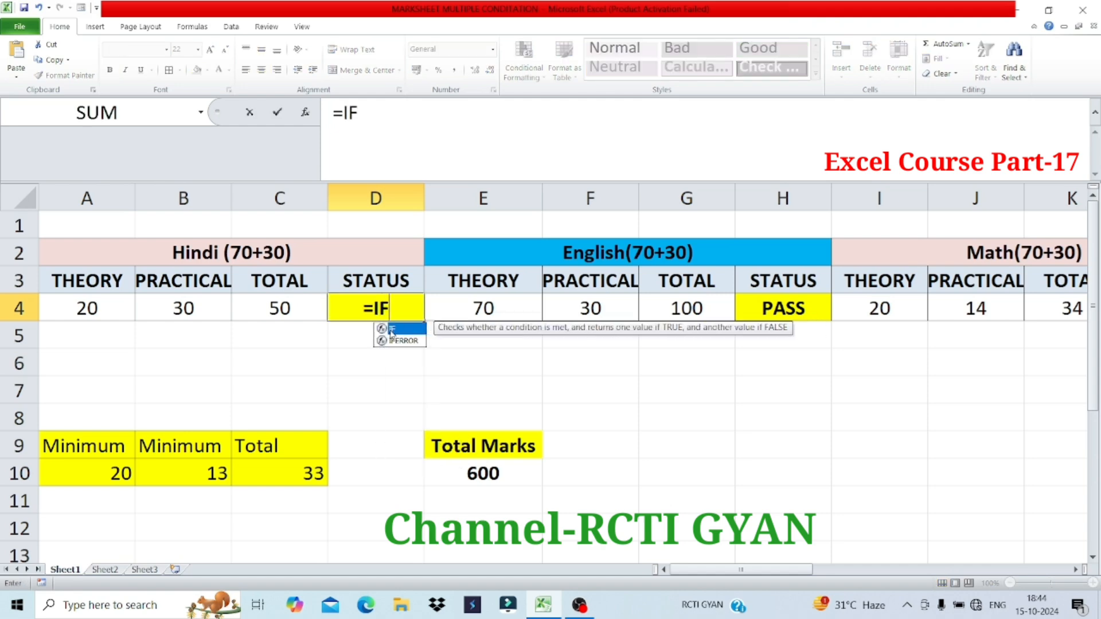
double_click(391, 331)
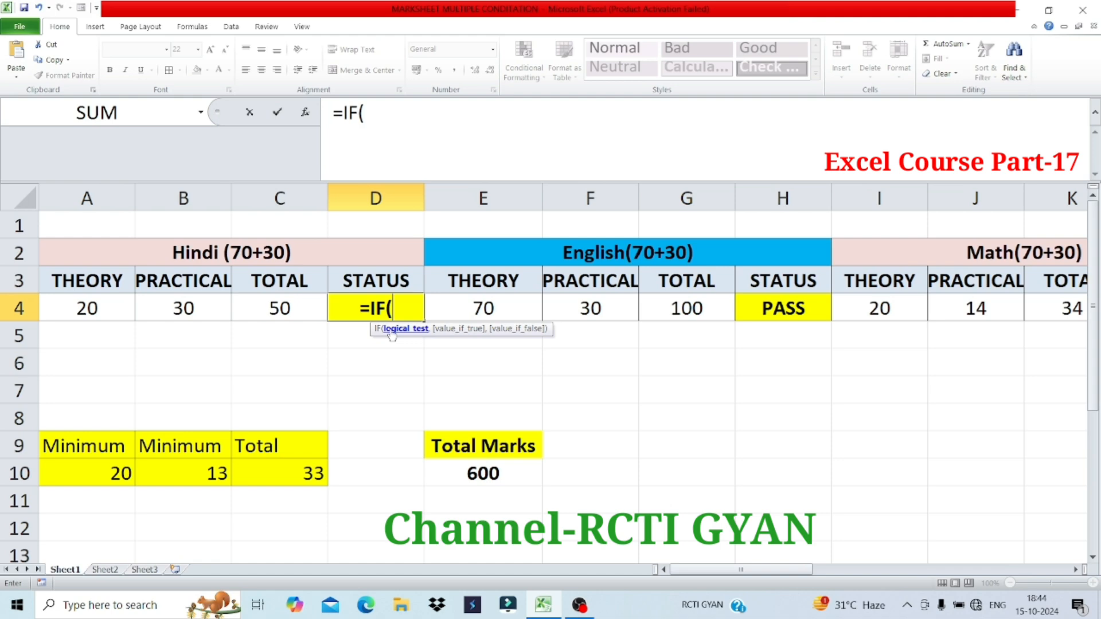
type("COUN")
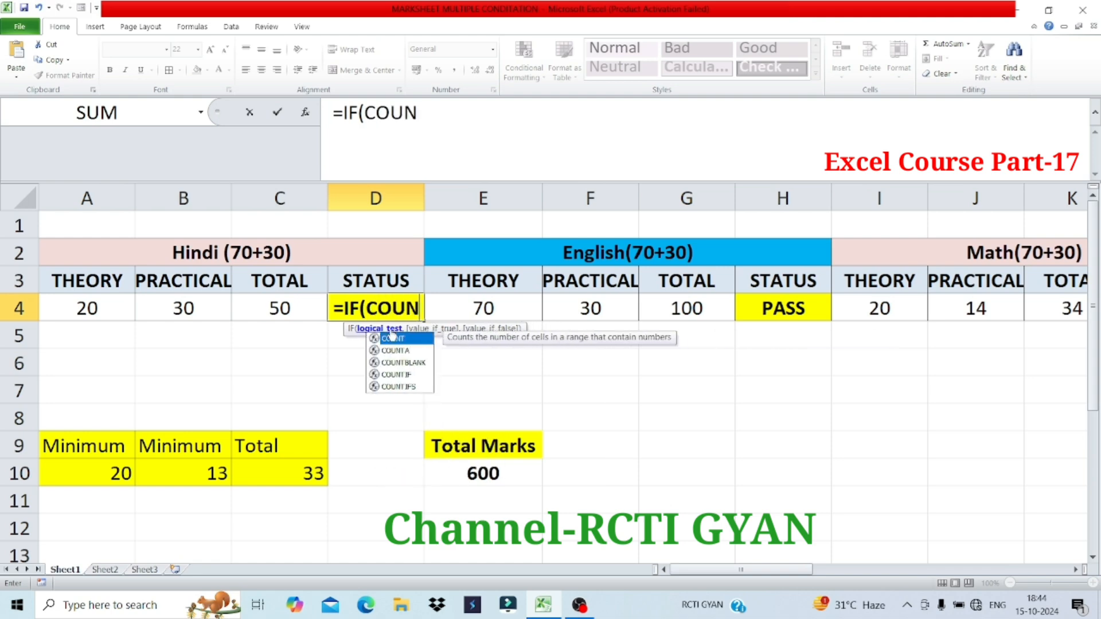
type("TIF(")
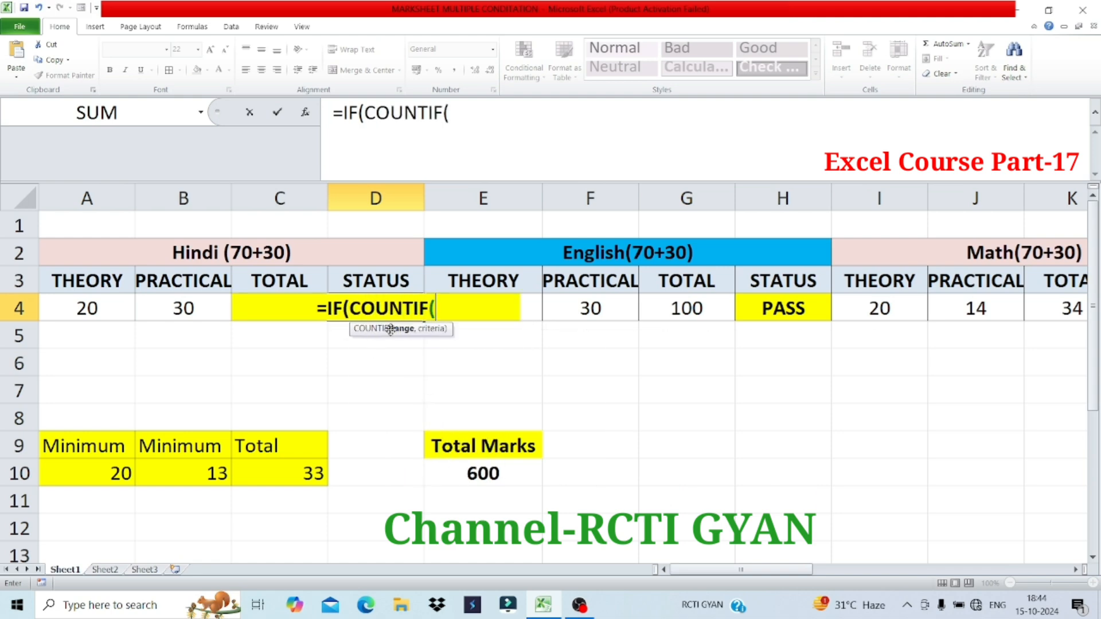
left_click_drag(83, 309, 180, 310)
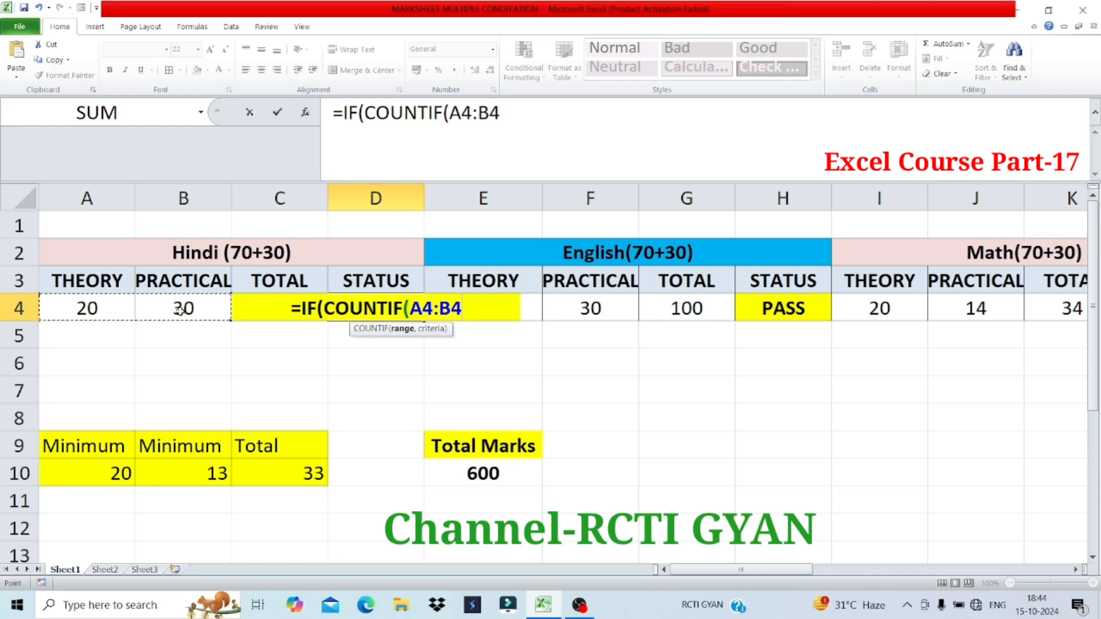
type(",\"A\"")
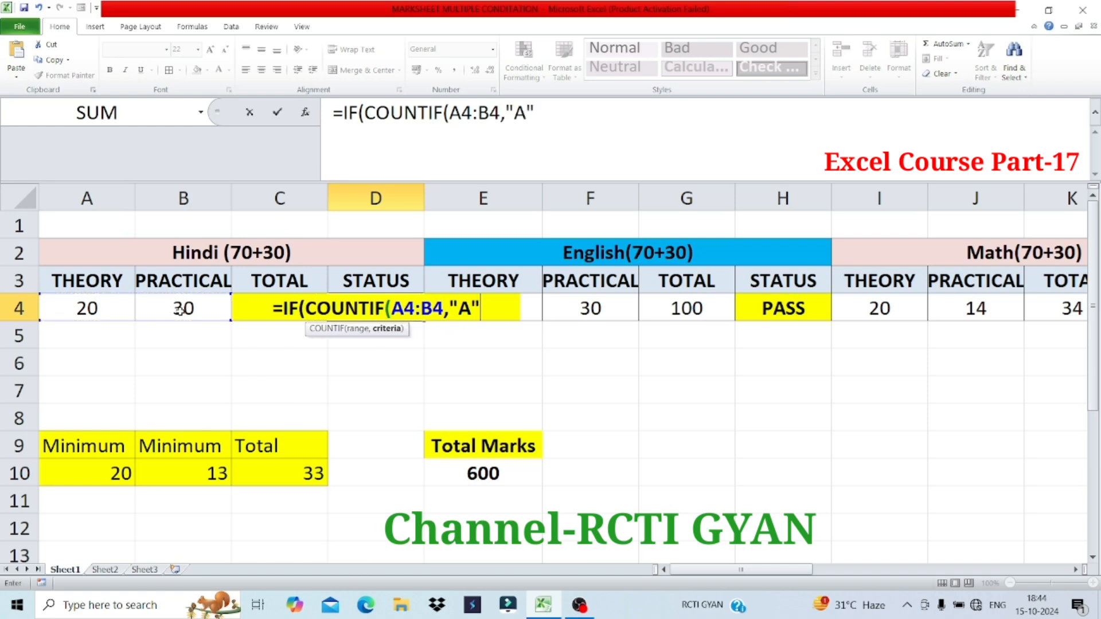
type(")")
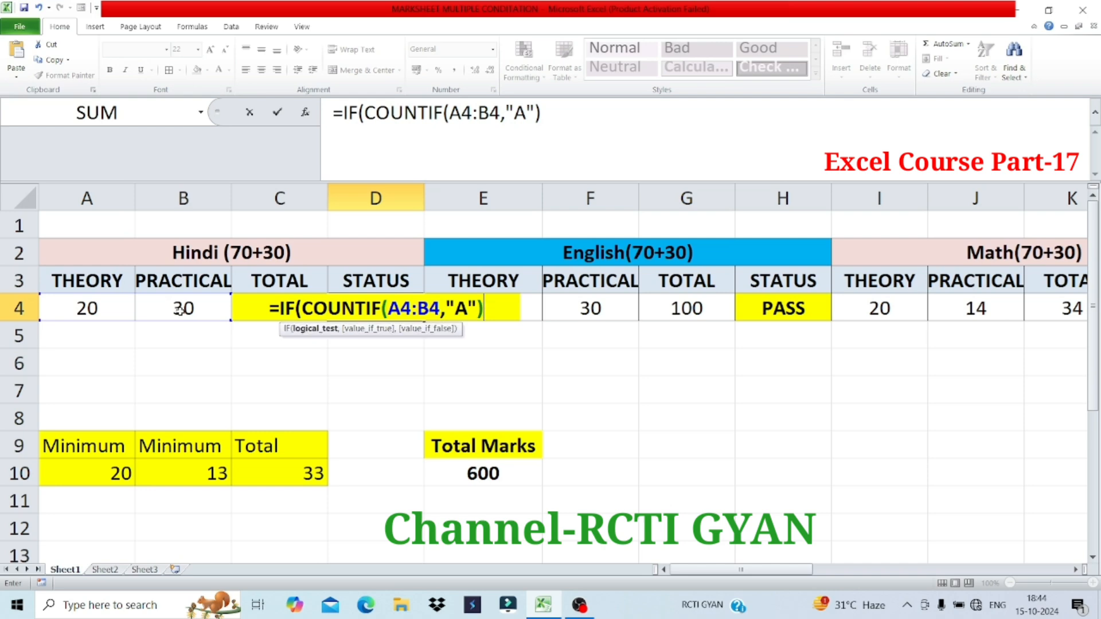
type(">=")
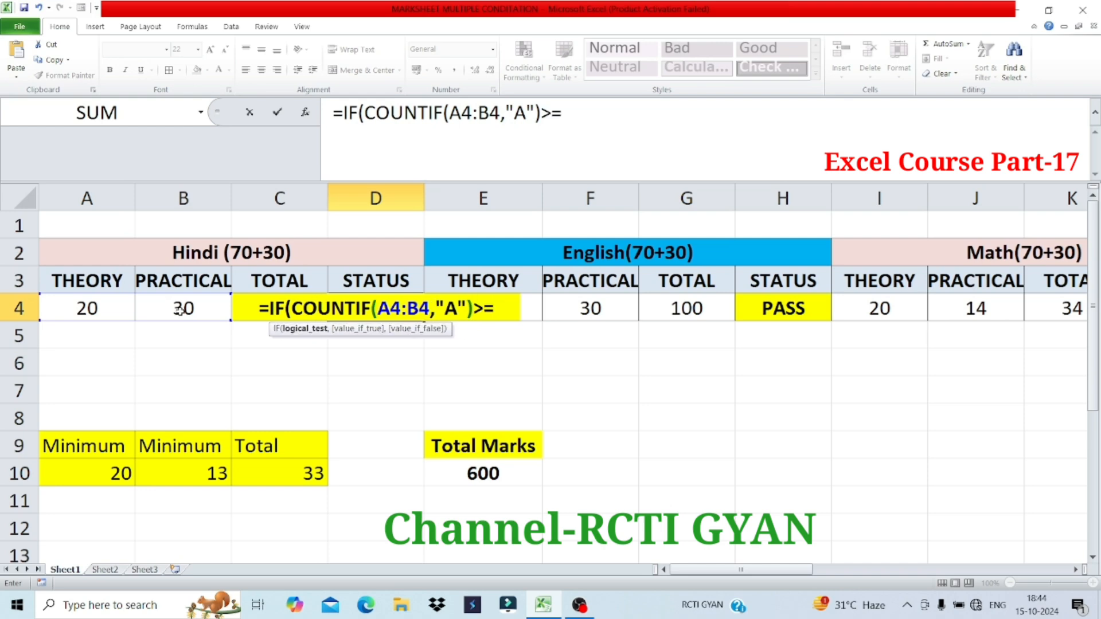
type("1")
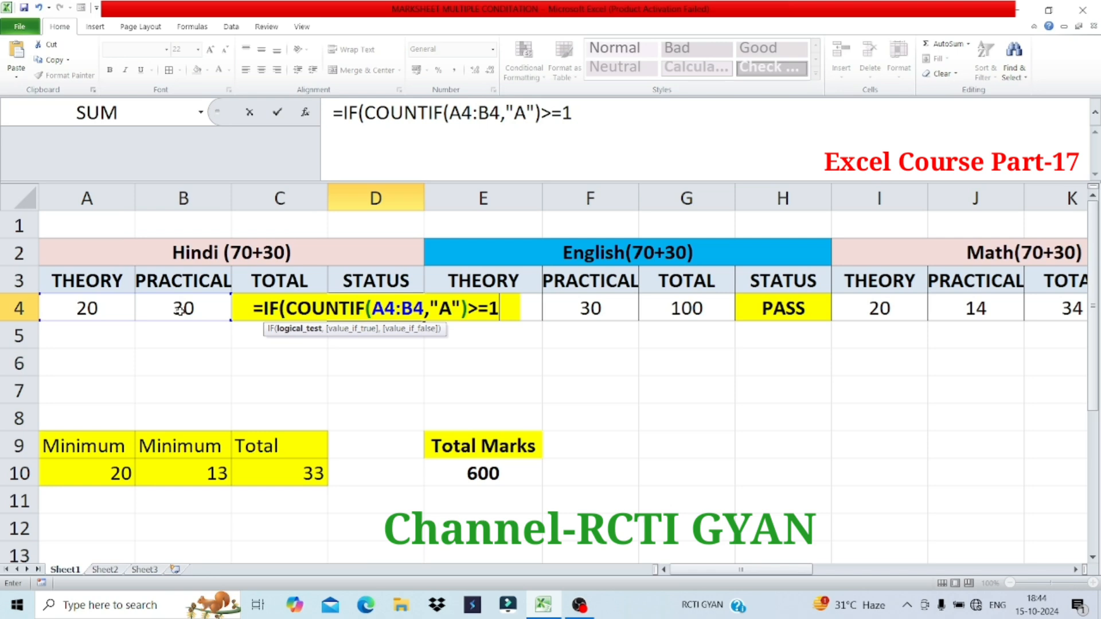
- Add "ABSENT" as the value if true in the D4 formula, and continue to the value-if-false argument
type(",")
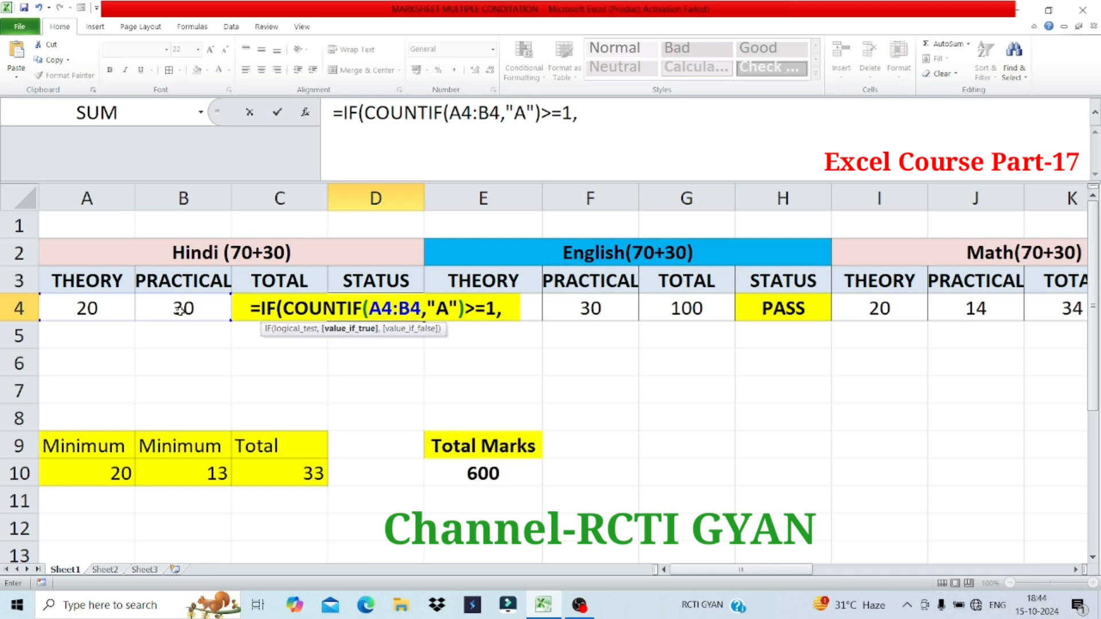
type("\"")
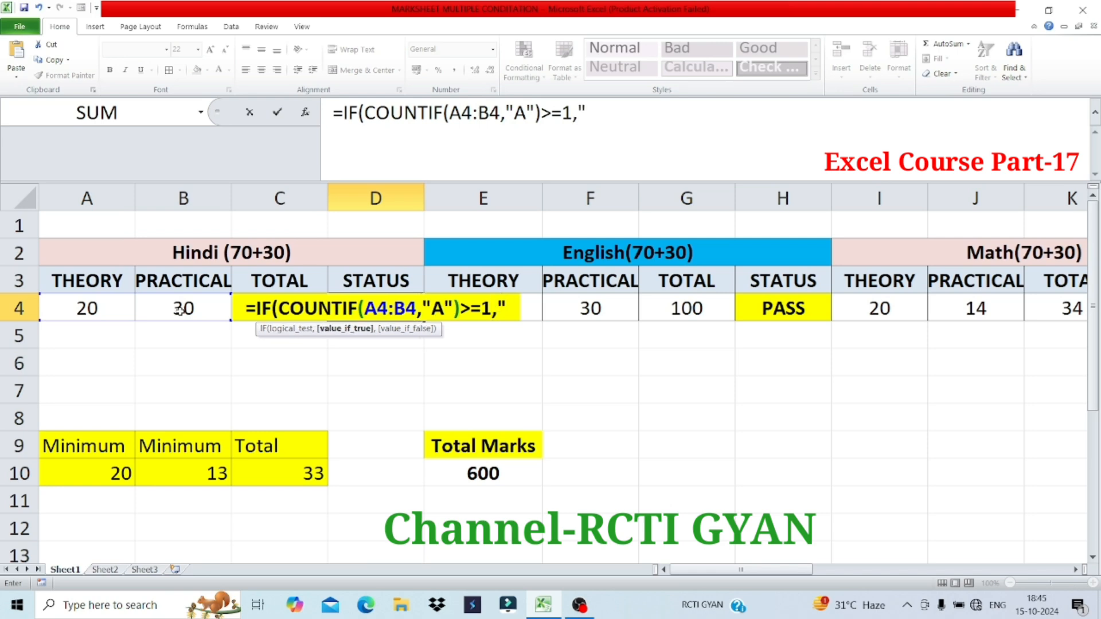
type("A")
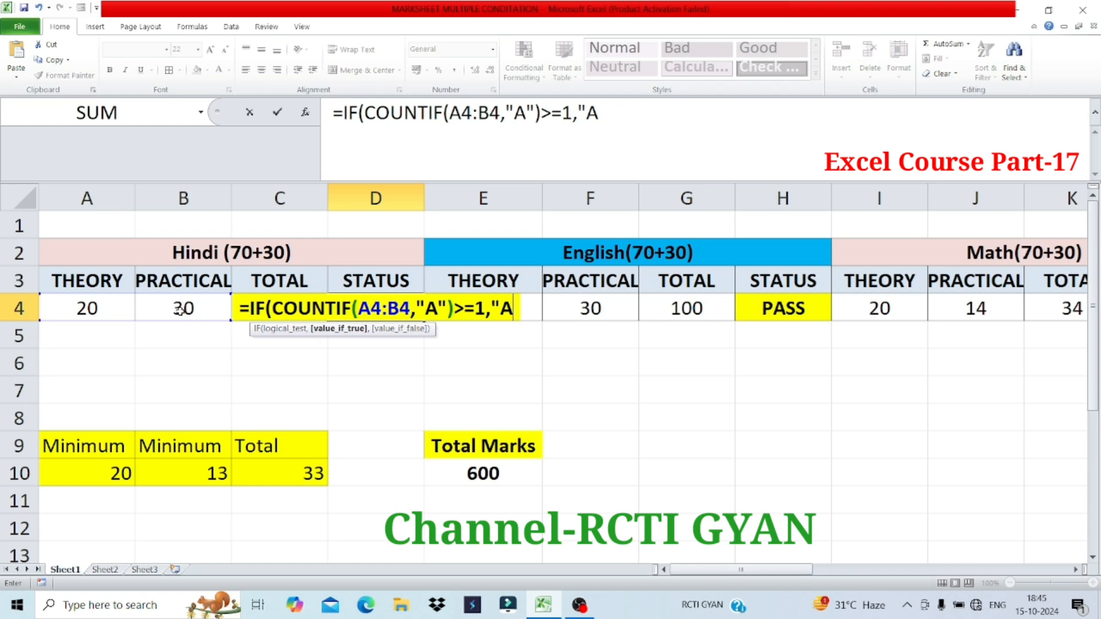
type("BSE")
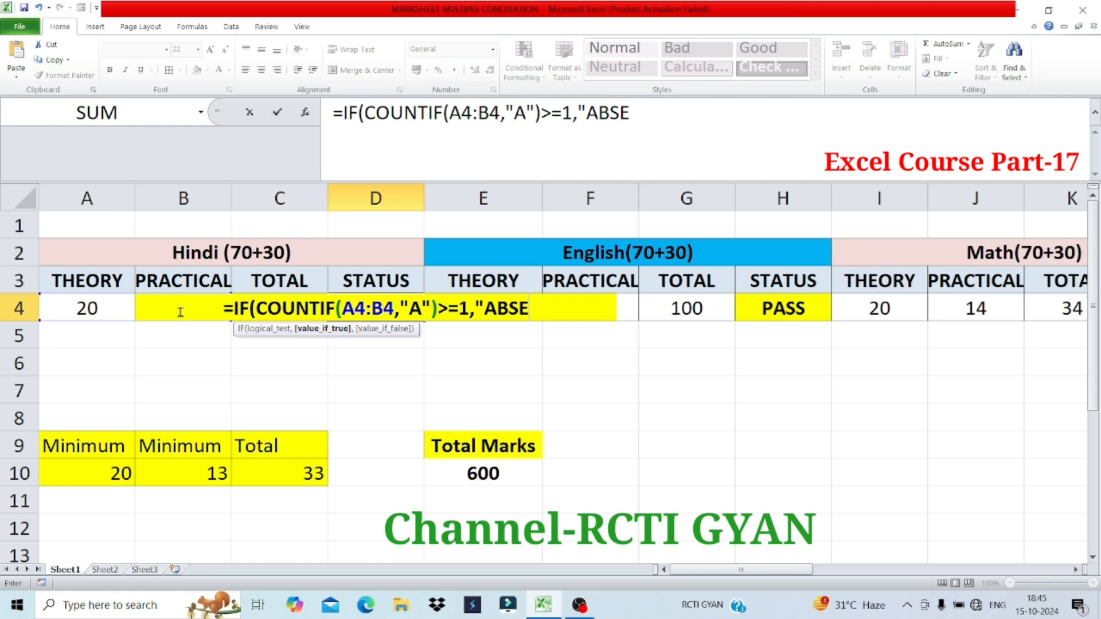
type("NT")
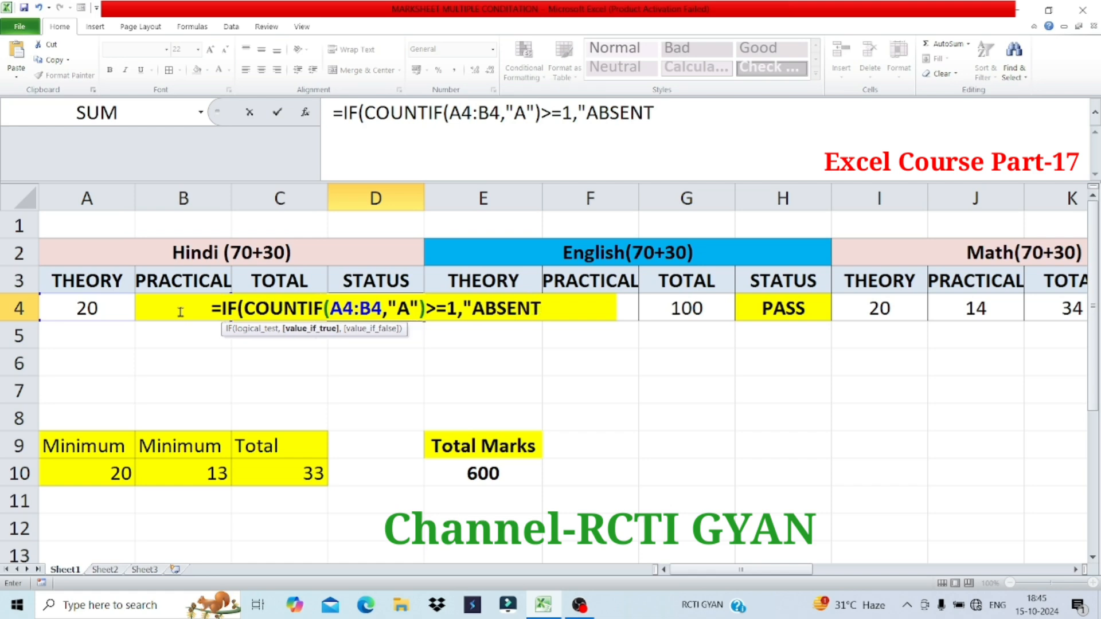
type("\"")
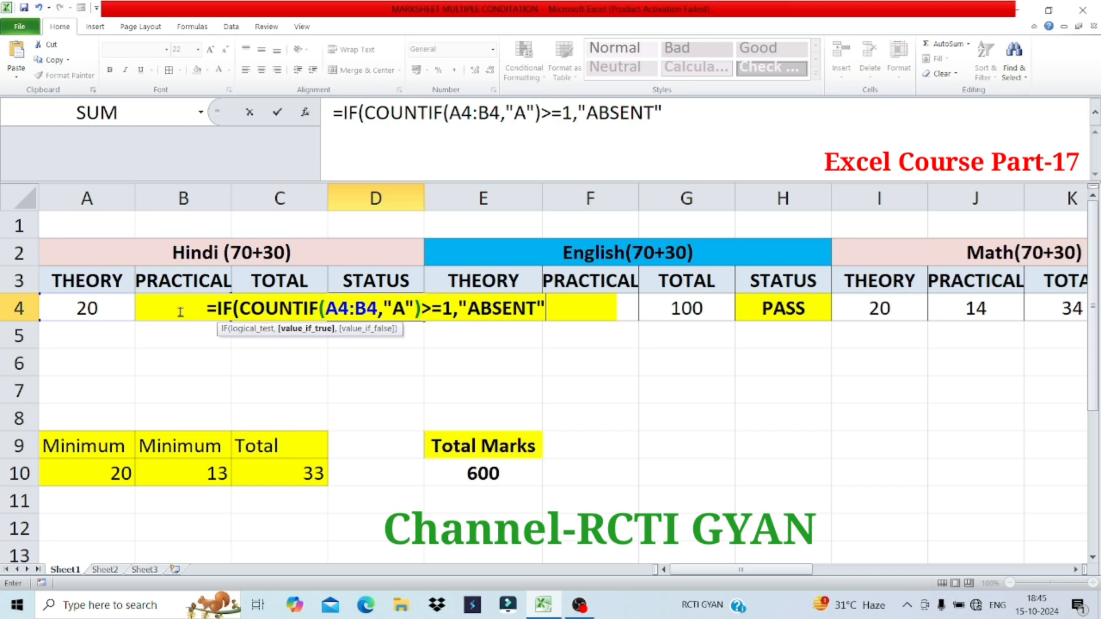
type(",")
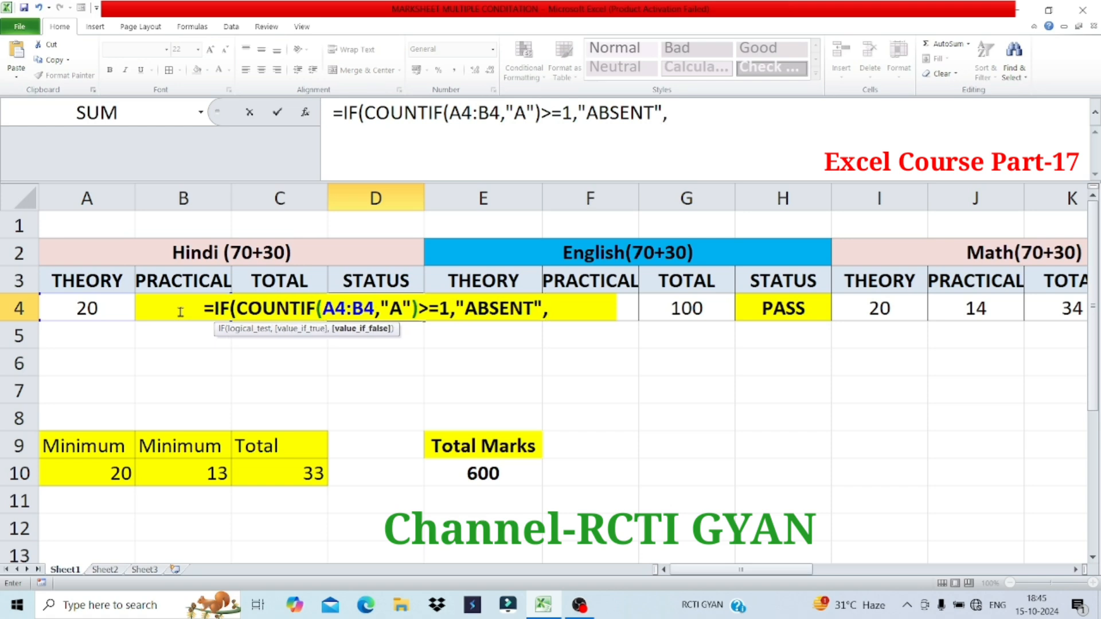
- Nest a second IF in the D4 formula with an AND test whose first condition is A4>19
type("IF")
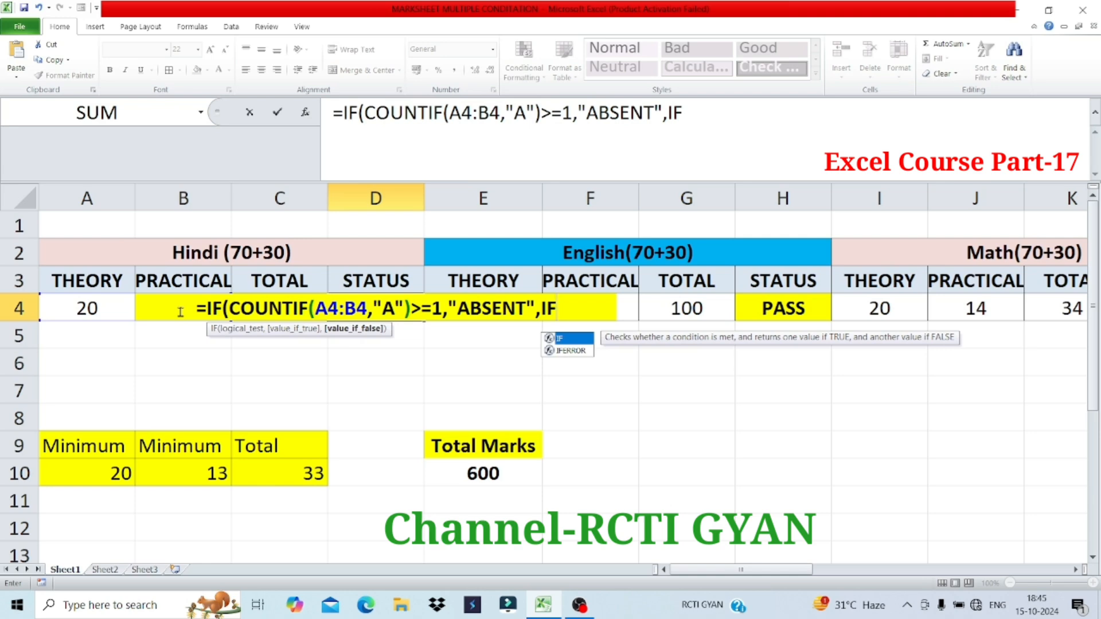
type("(")
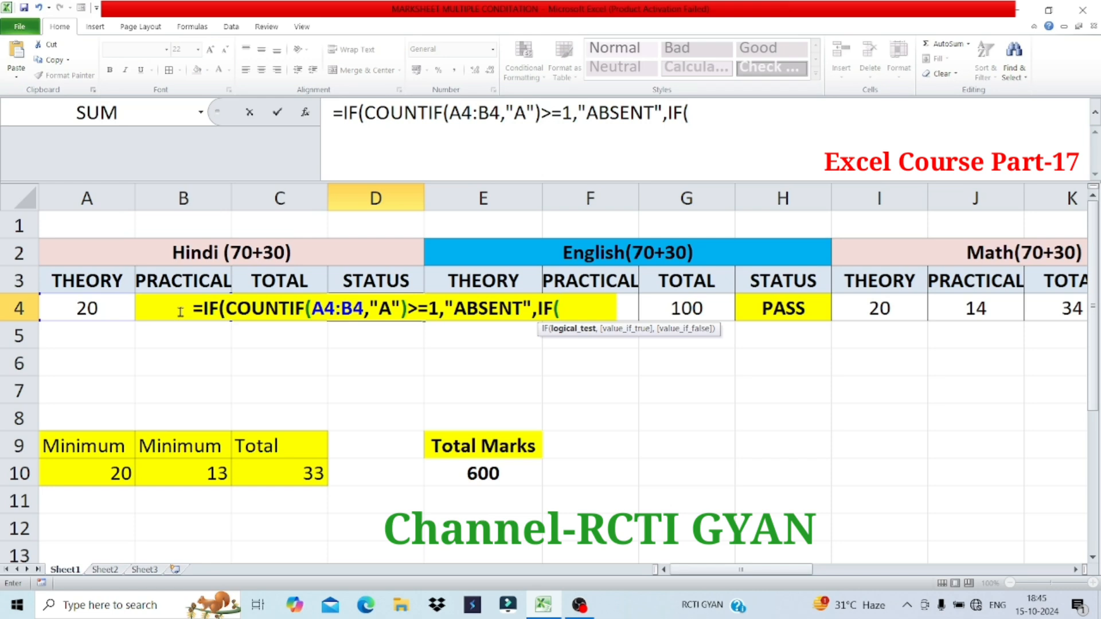
type("AND")
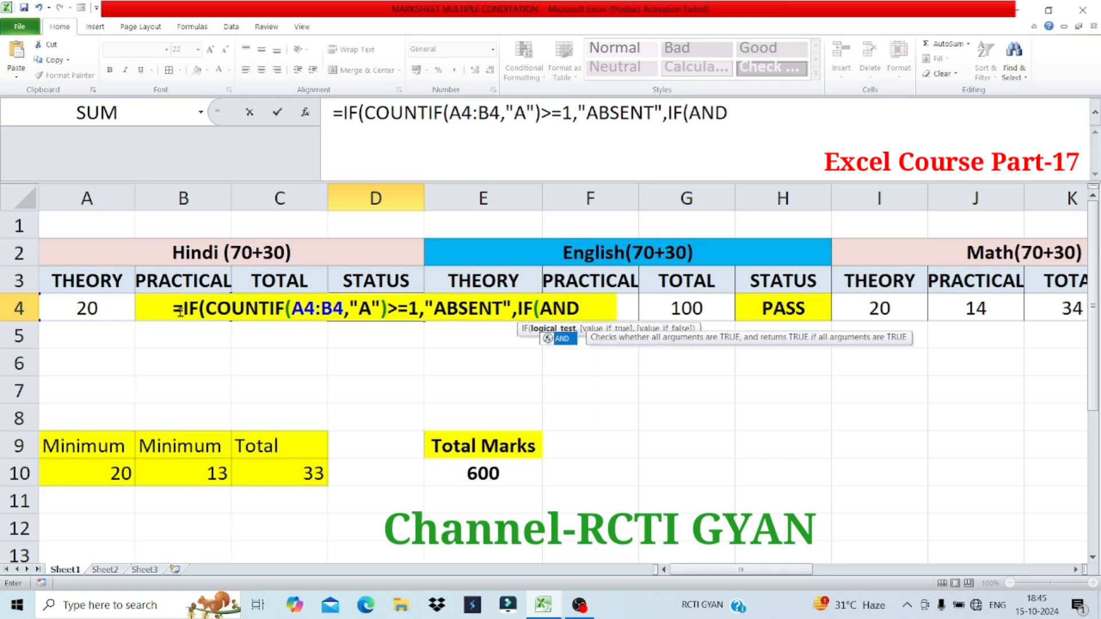
type("(")
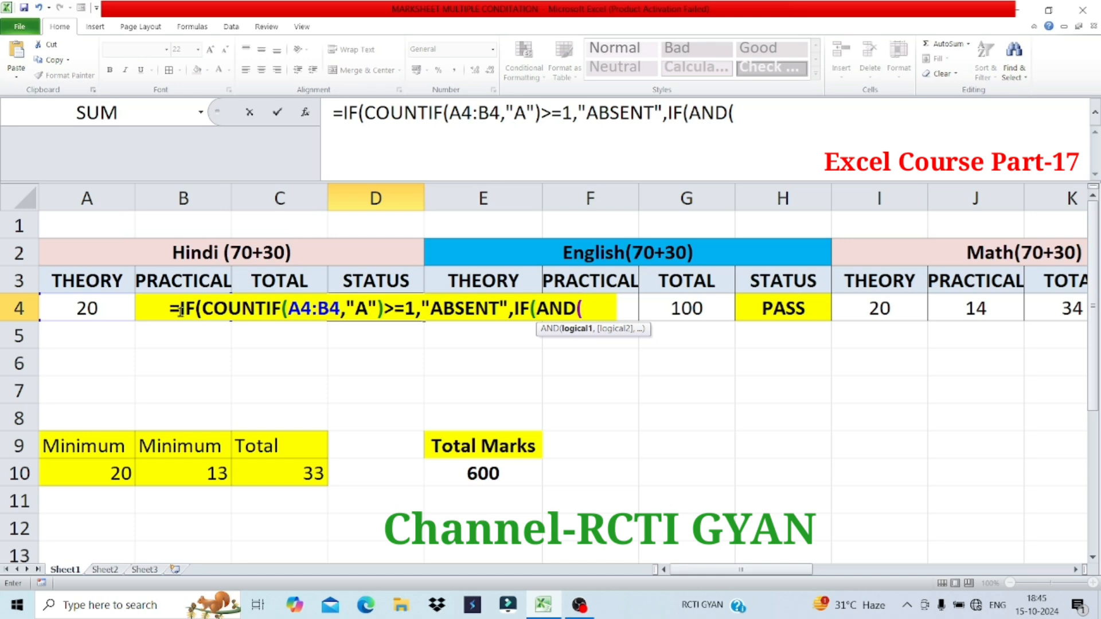
type("A")
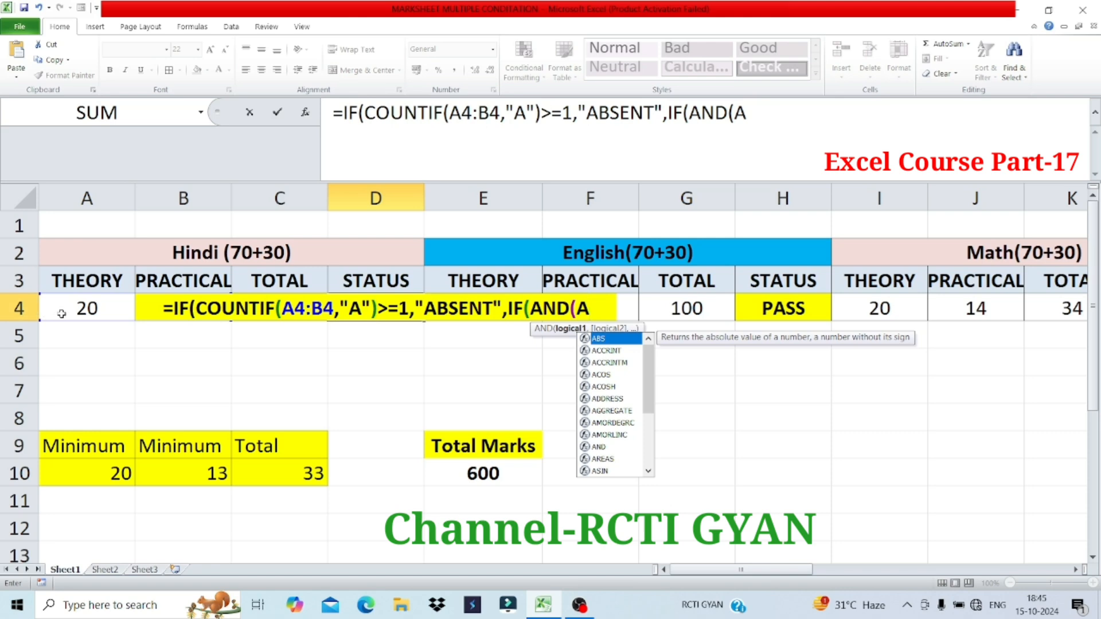
type("4")
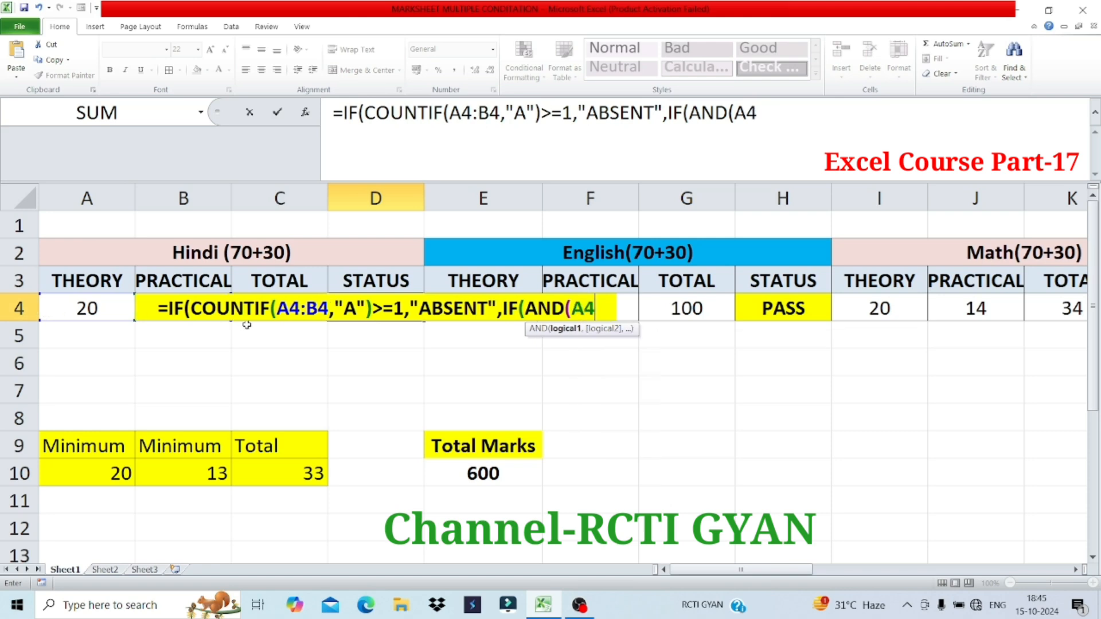
type(">")
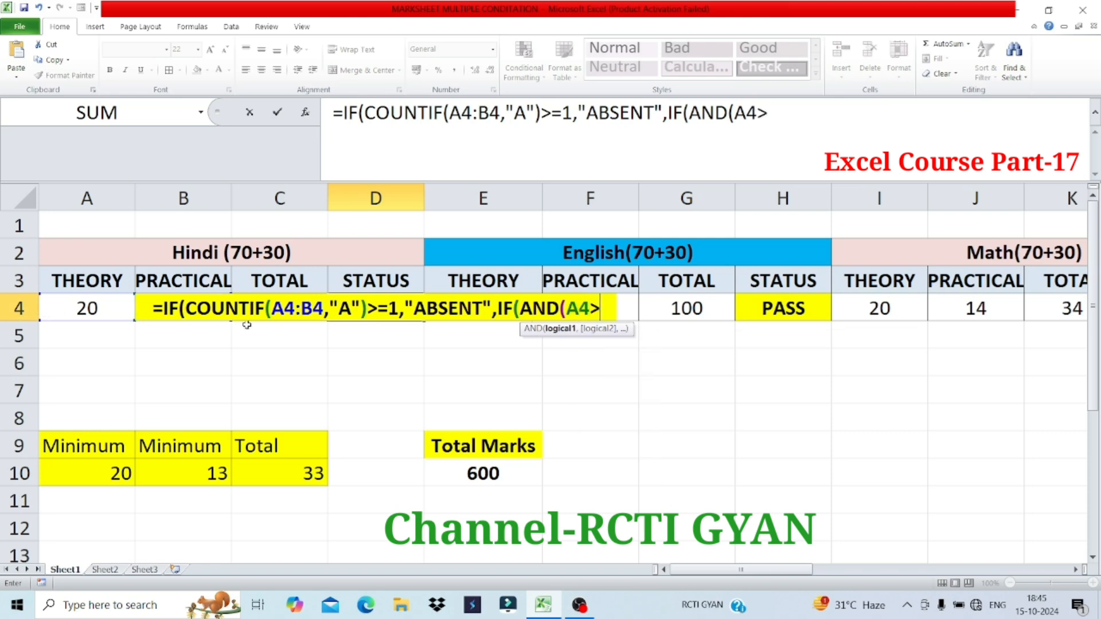
type("19")
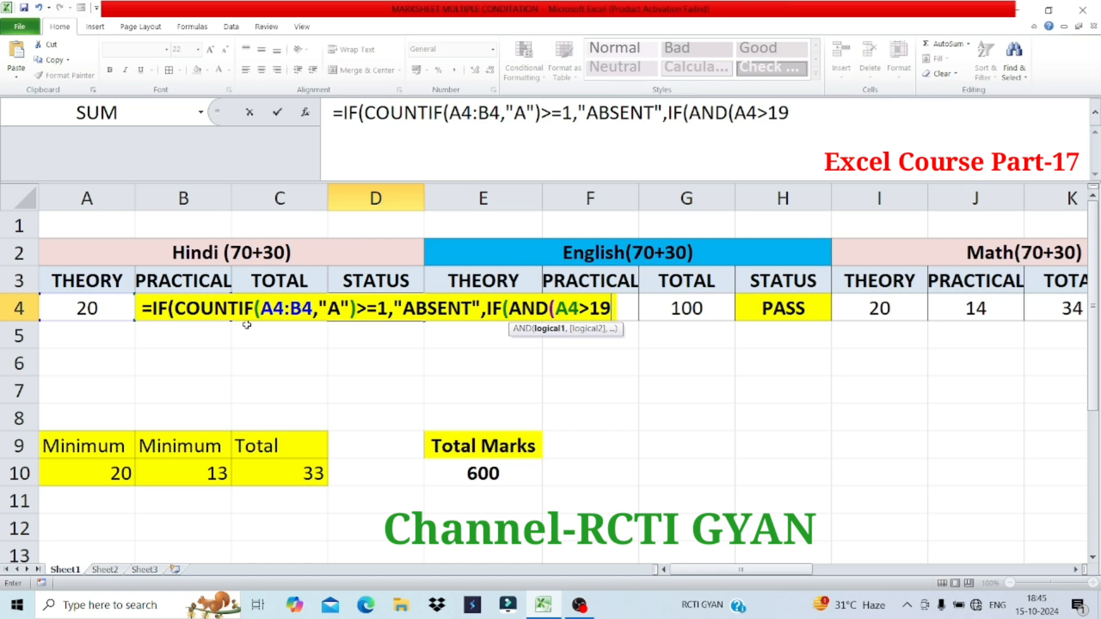
- Add B4>=13 as the second AND condition for the Hindi practical mark in the D4 formula
type(",B")
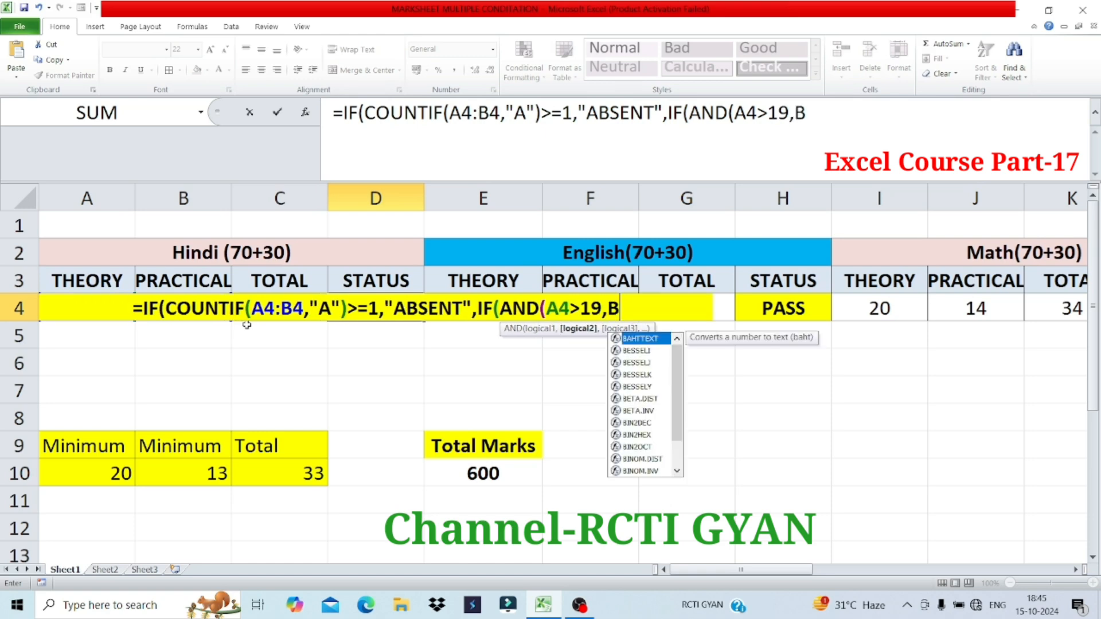
type("4")
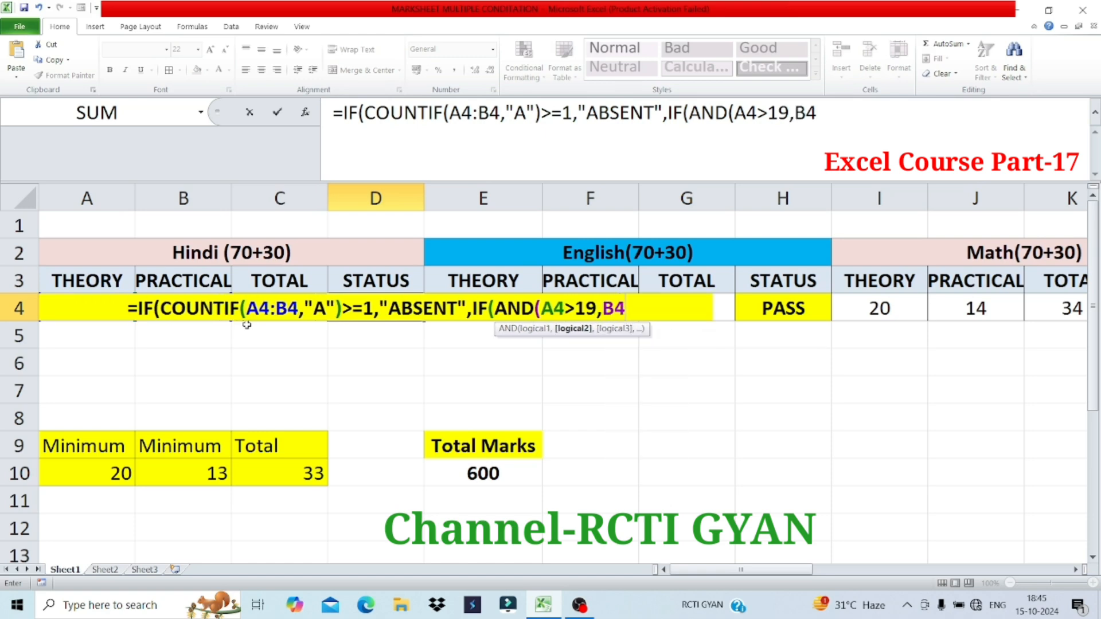
type(">")
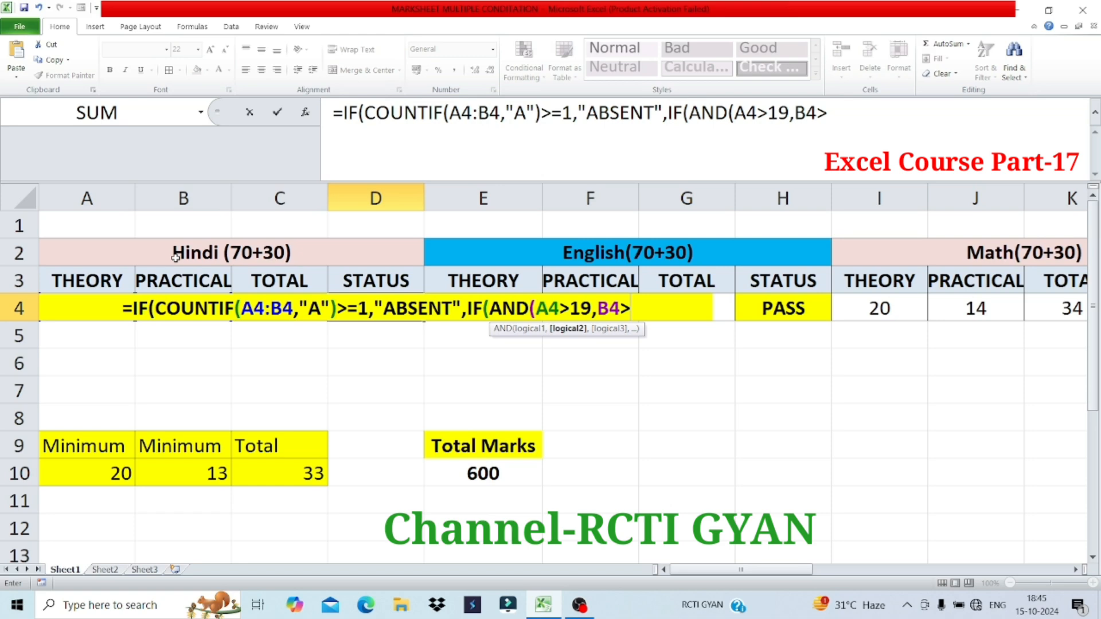
type("=")
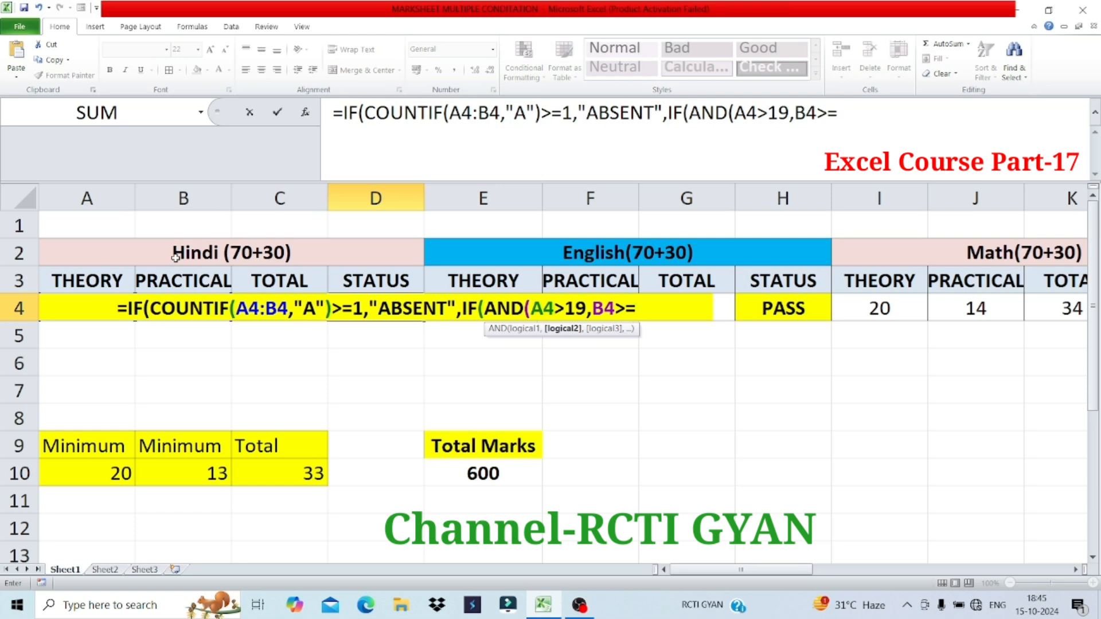
type("13")
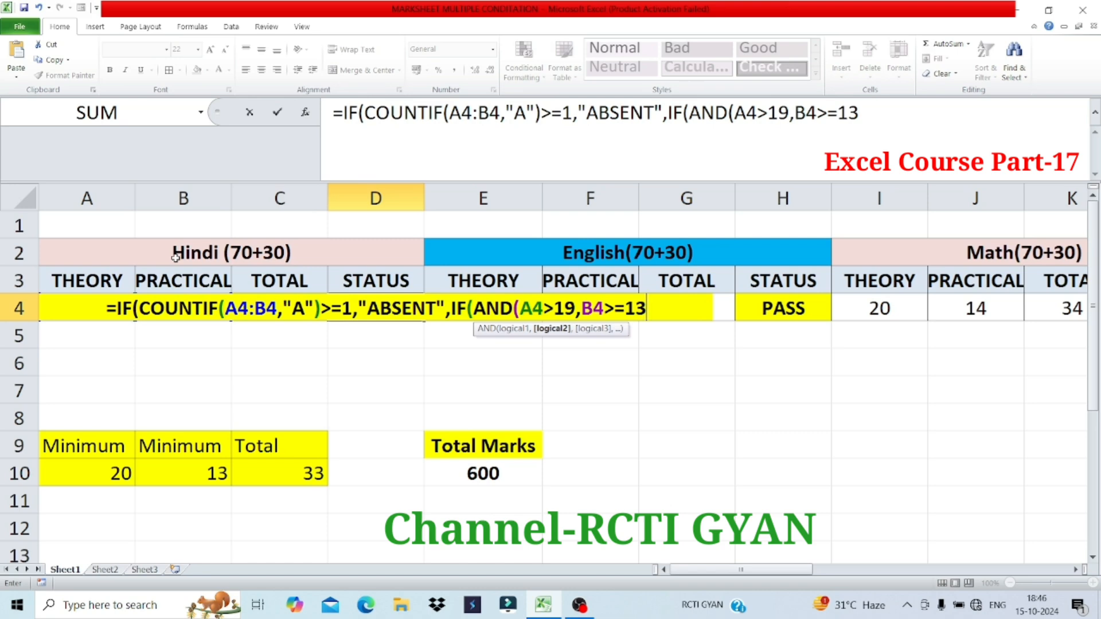
- Close the AND test in the D4 formula and add "PASS" as the nested IF's value if true
type("),\"")
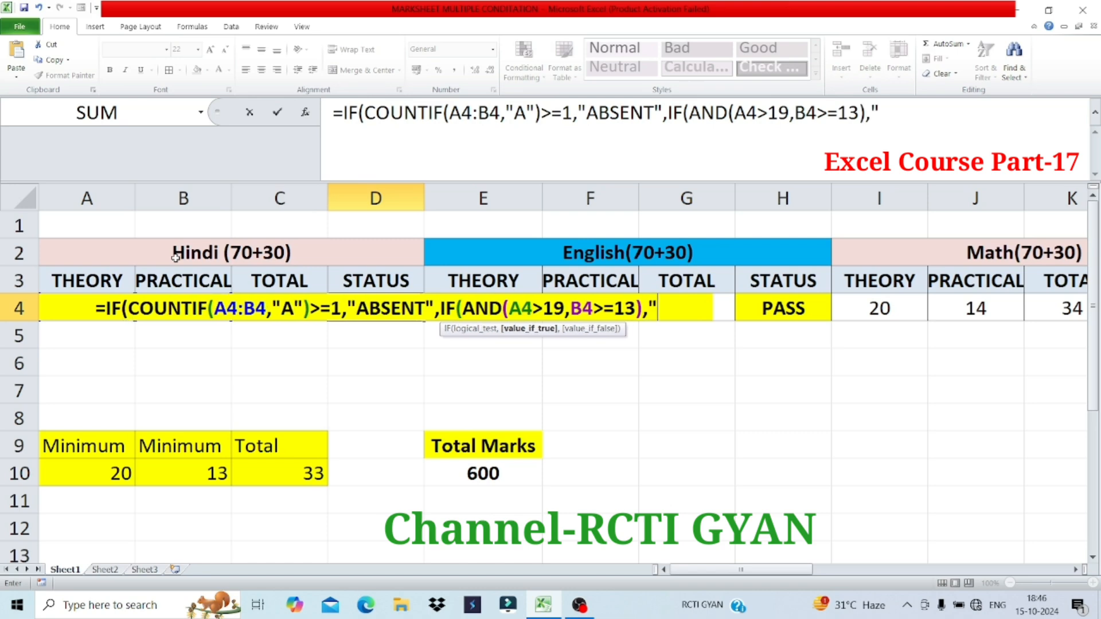
type("PASS")
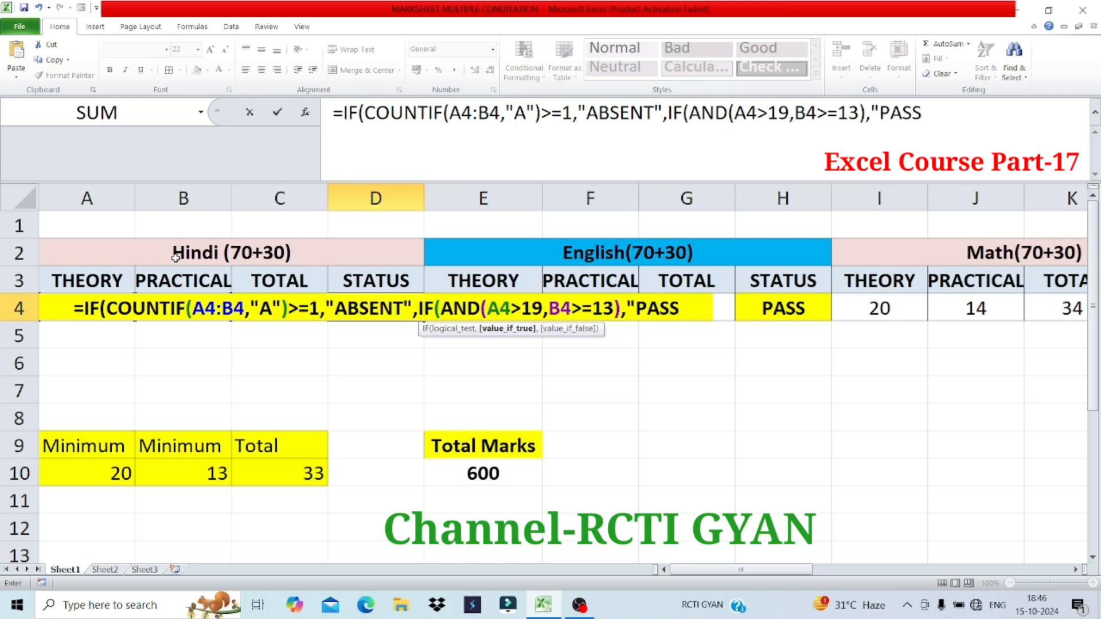
type("\",\"")
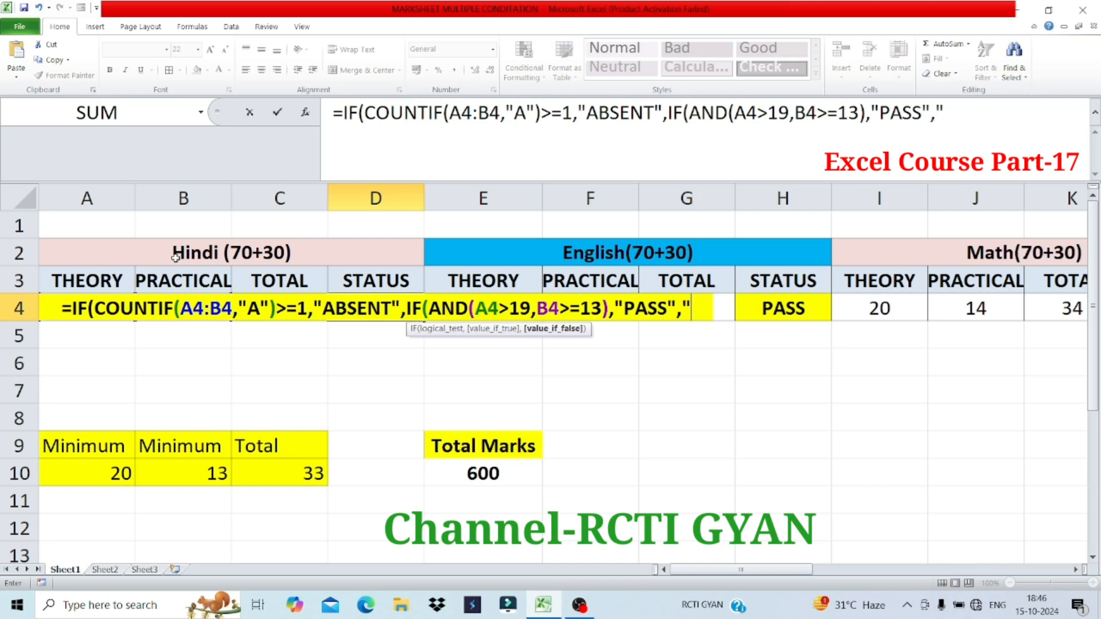
- Add "FAIL" as the nested IF's value if false, close both IF functions, and enter the D4 formula
type("RAIL")
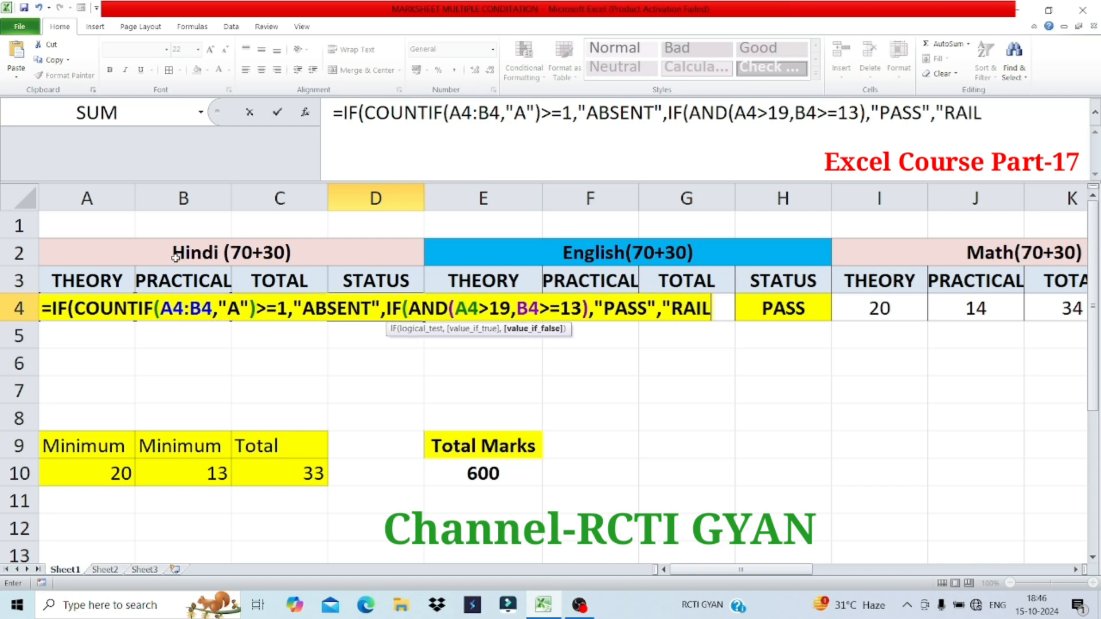
key("BackSpace")
key("BackSpace")
key("BackSpace")
key("BackSpace")
type("FAIL")
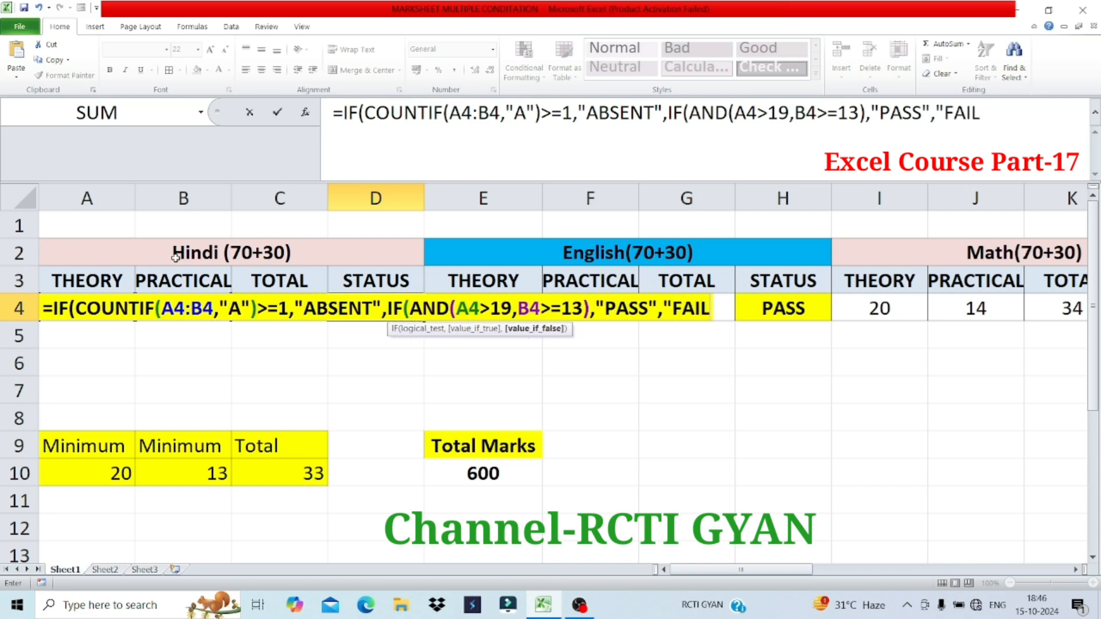
type("\"")
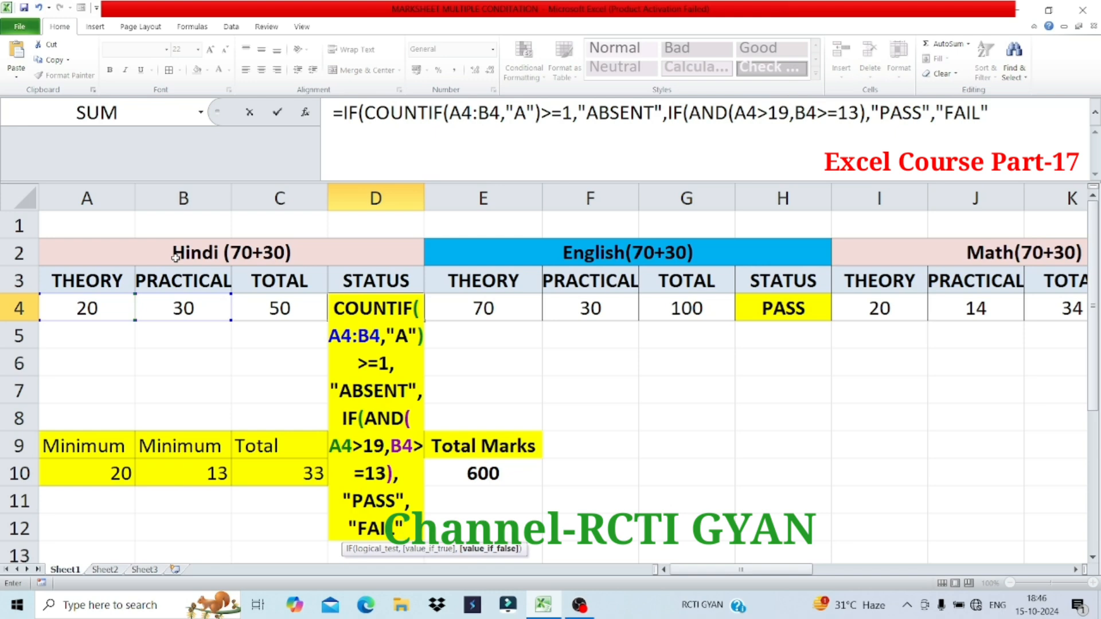
type(")")
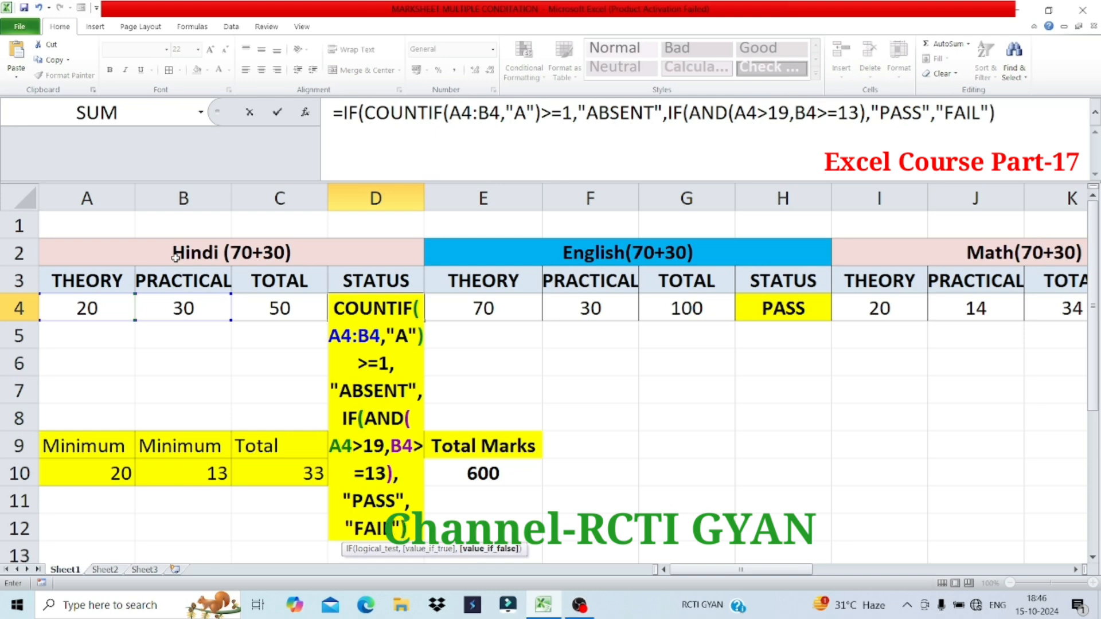
type(")")
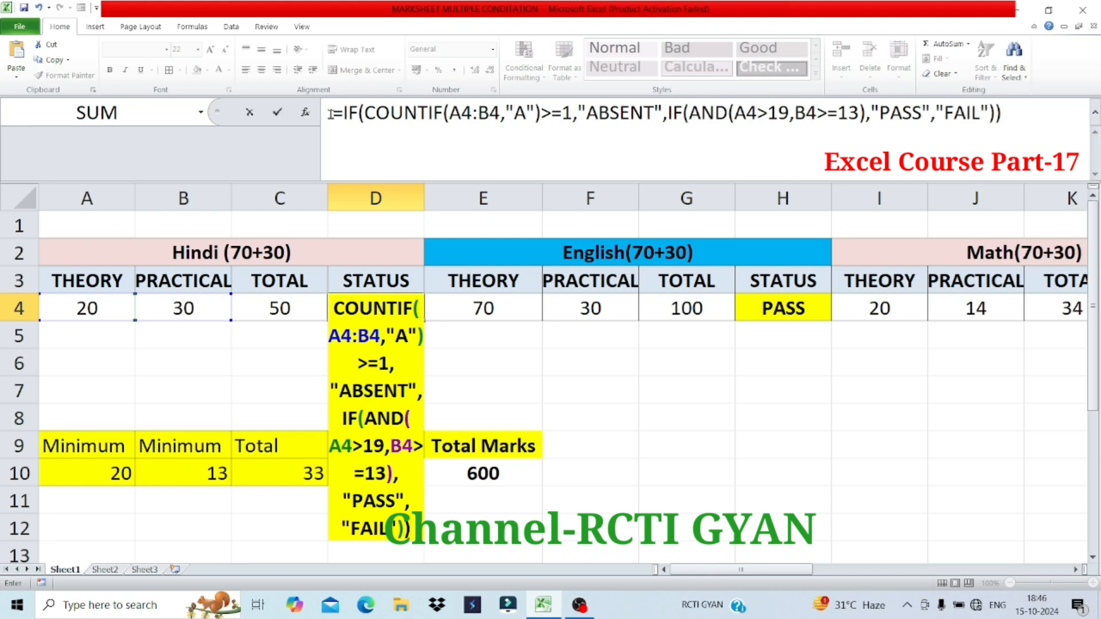
key("Return")
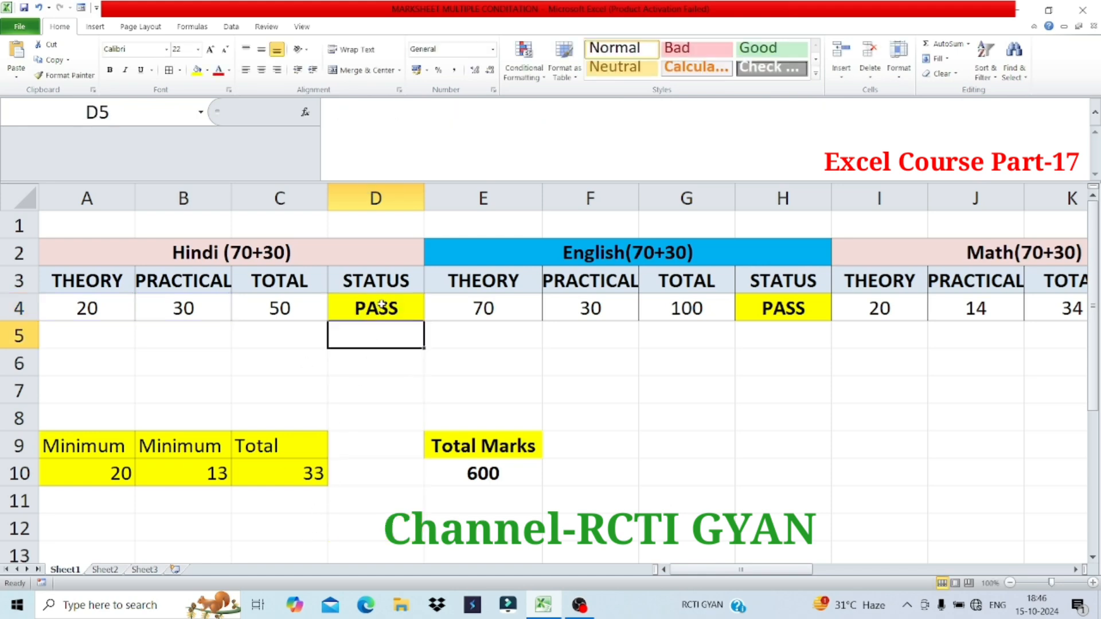
- Test the Hindi status formula with the theory entries A and 18 in A4
left_click(106, 311)
type("A")
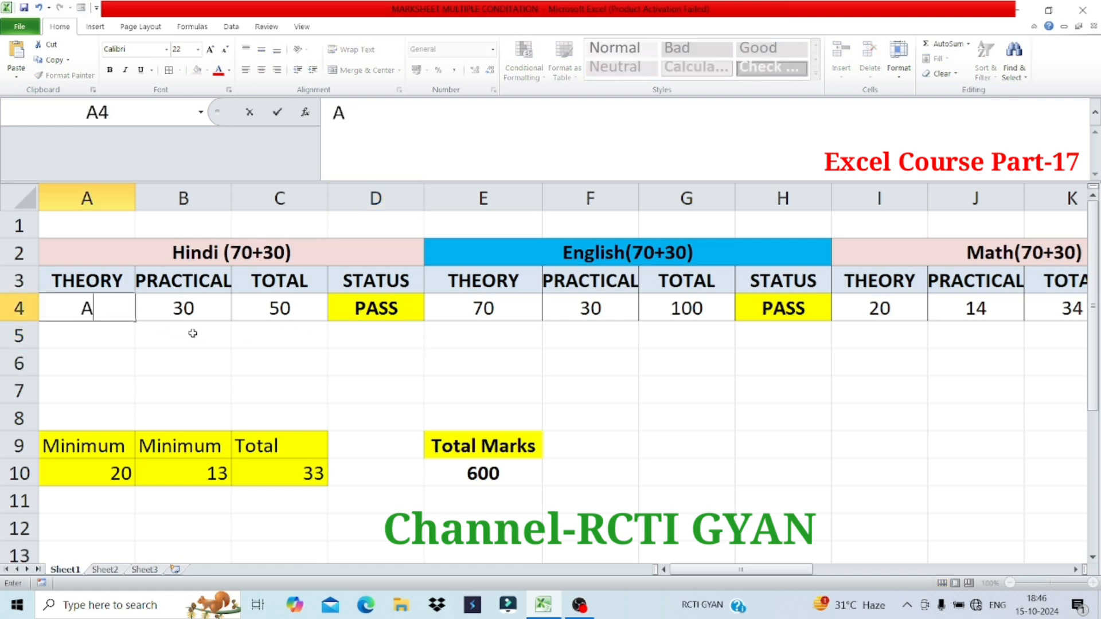
key("Return")
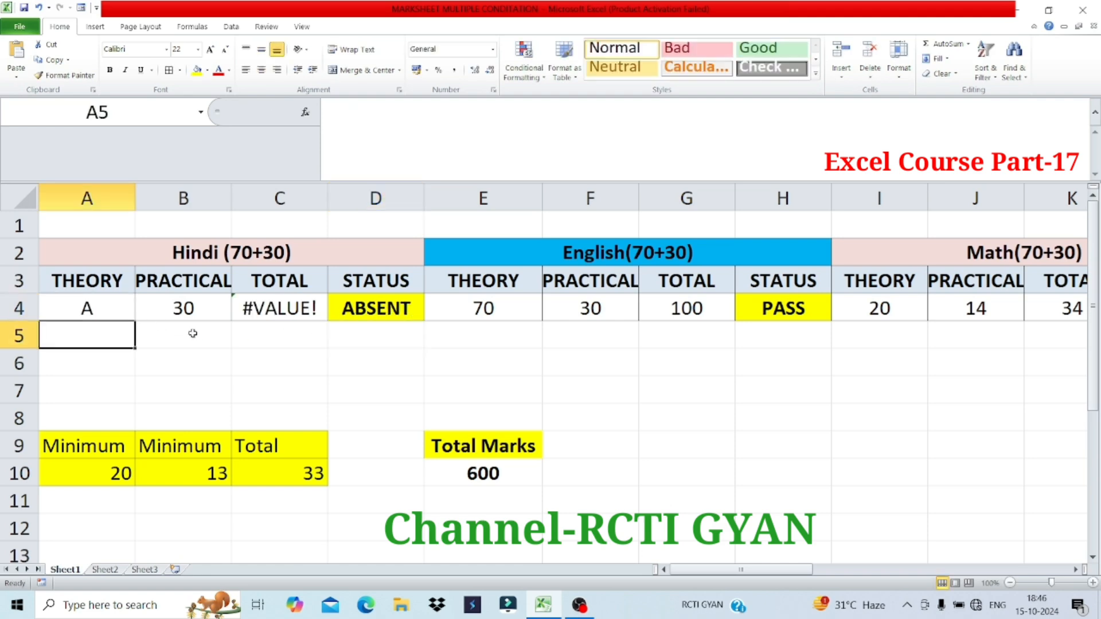
left_click(93, 312)
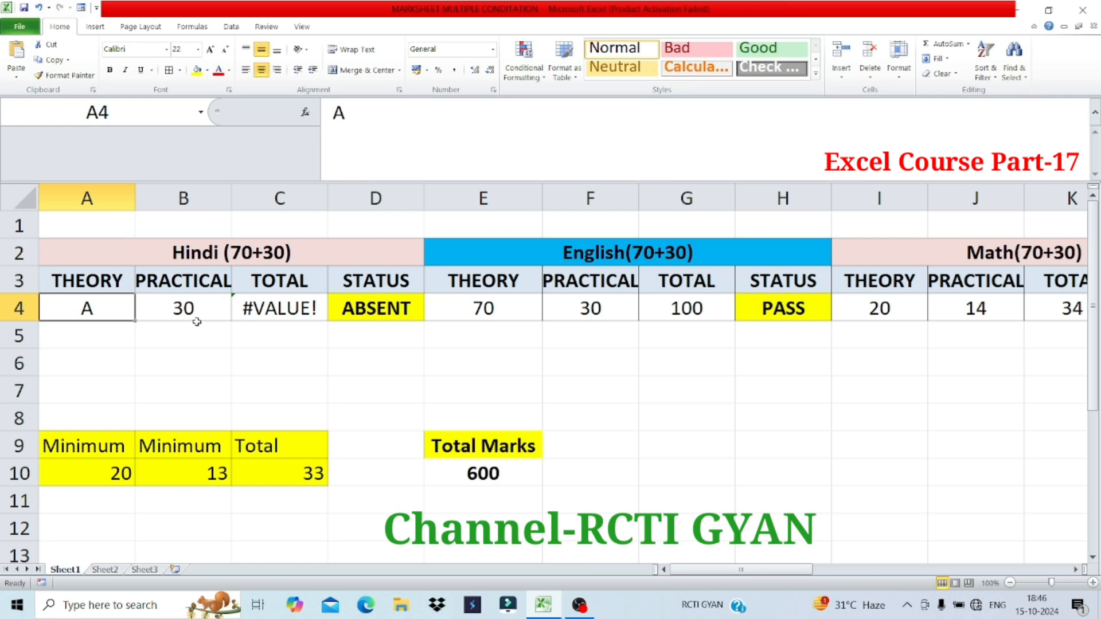
type("18")
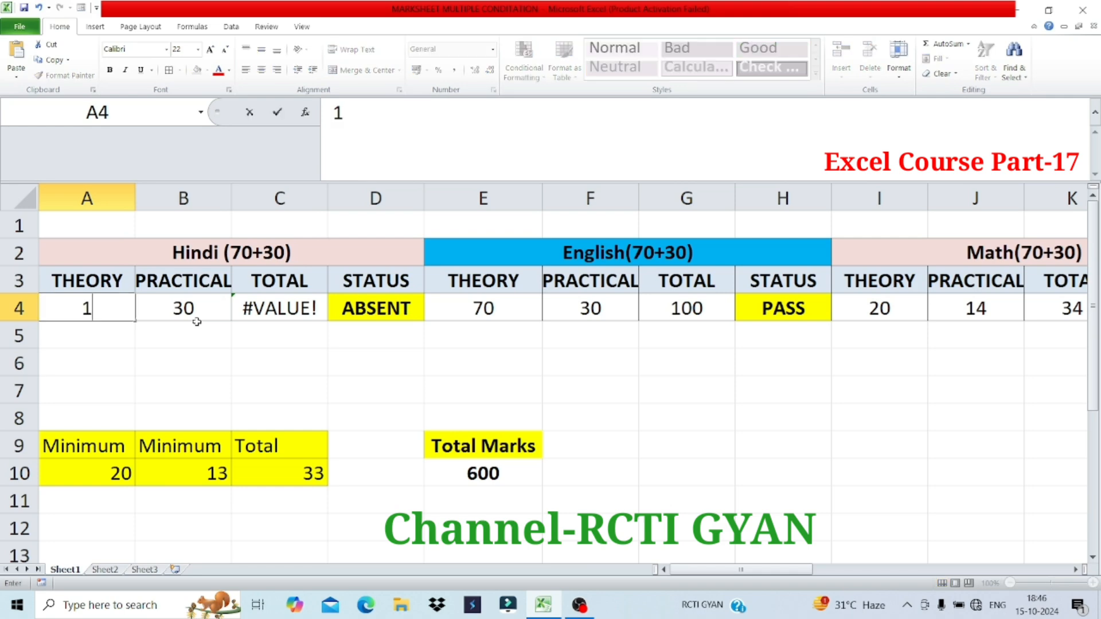
key("Return")
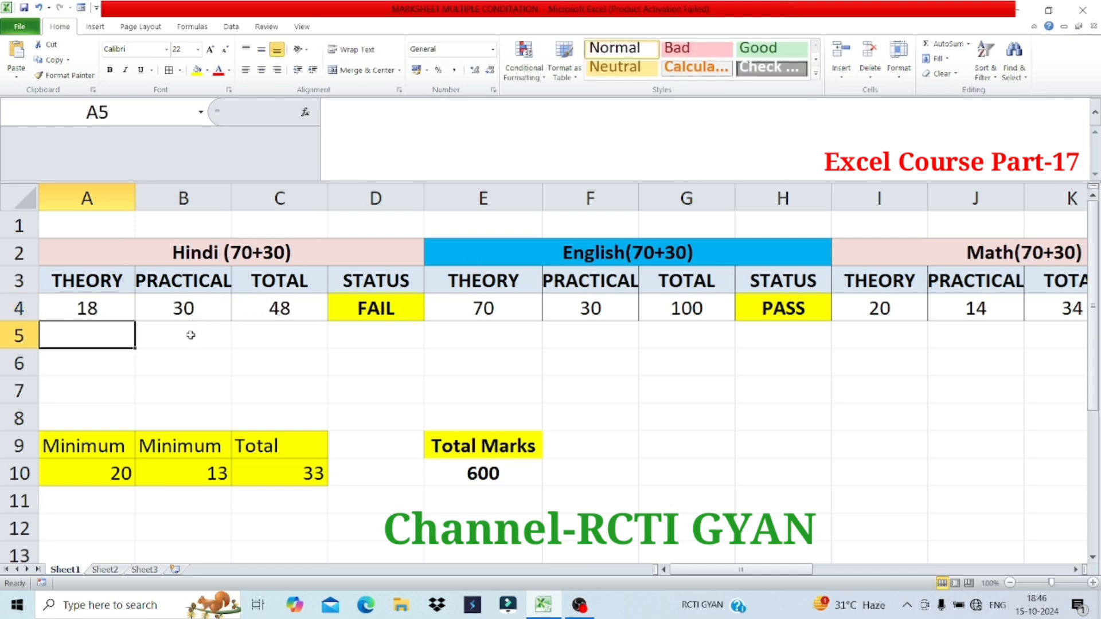
- Test the Hindi status formula around the pass limit with theory marks 1, 19 and 20 in A4
left_click(102, 310)
type("1")
key("Return")
left_click(89, 308)
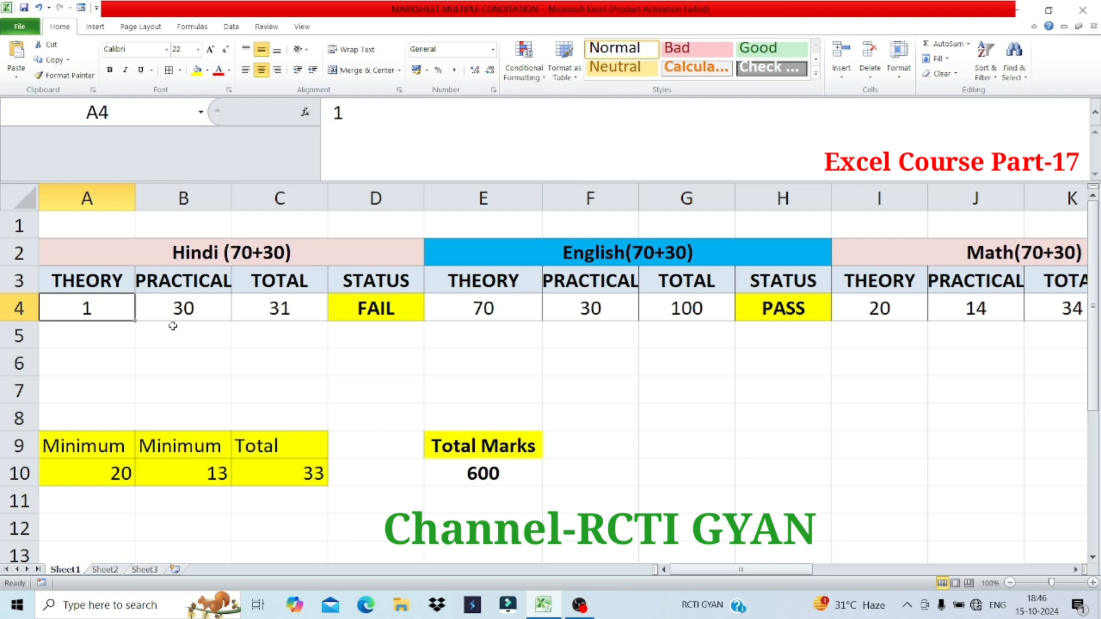
type("19")
key("Return")
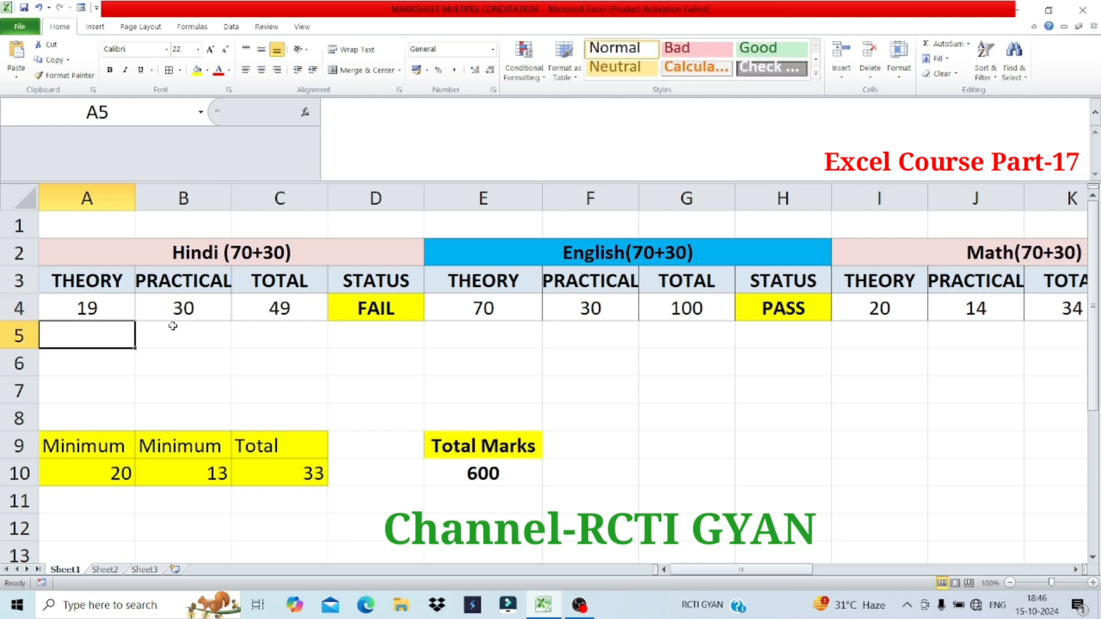
key("Up")
type("20")
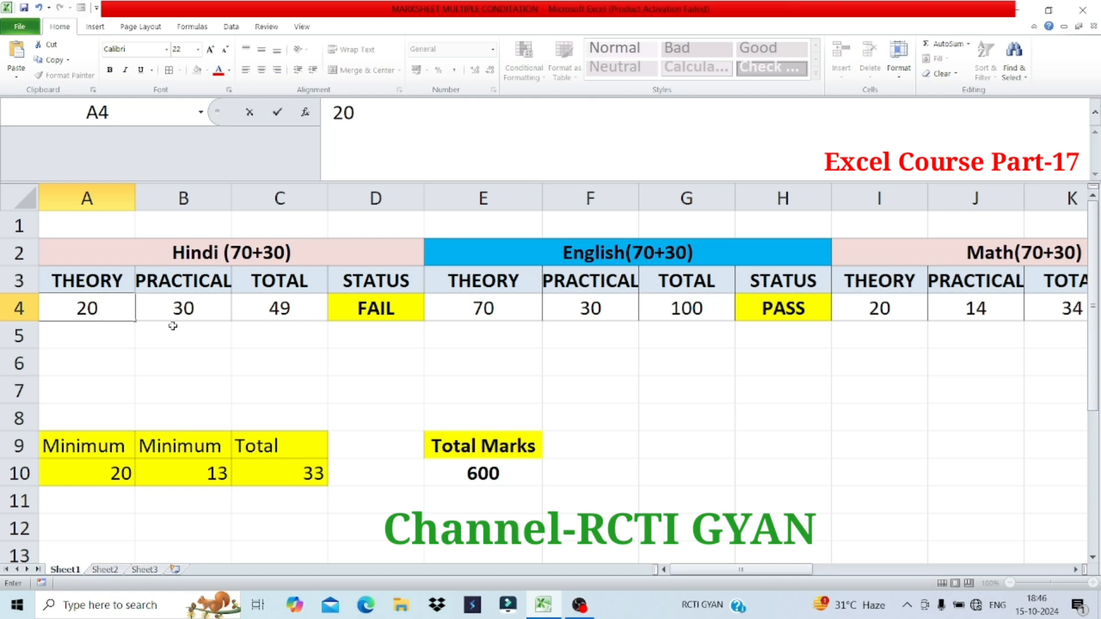
key("Return")
- Set the Hindi theory mark in A4 to 70
key("Up")
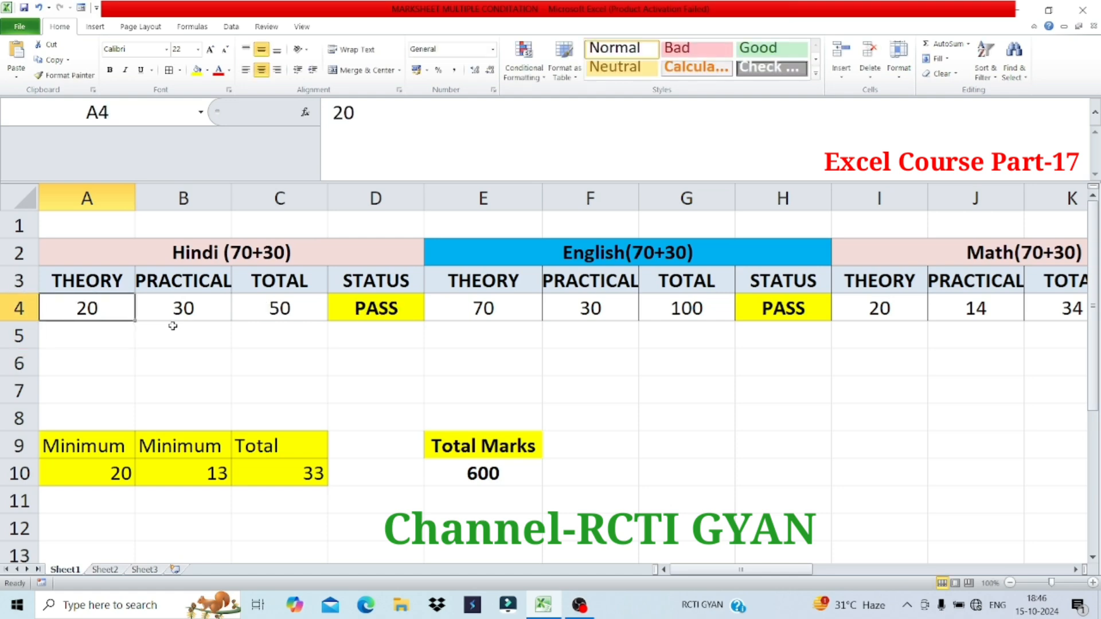
type("70")
key("Return")
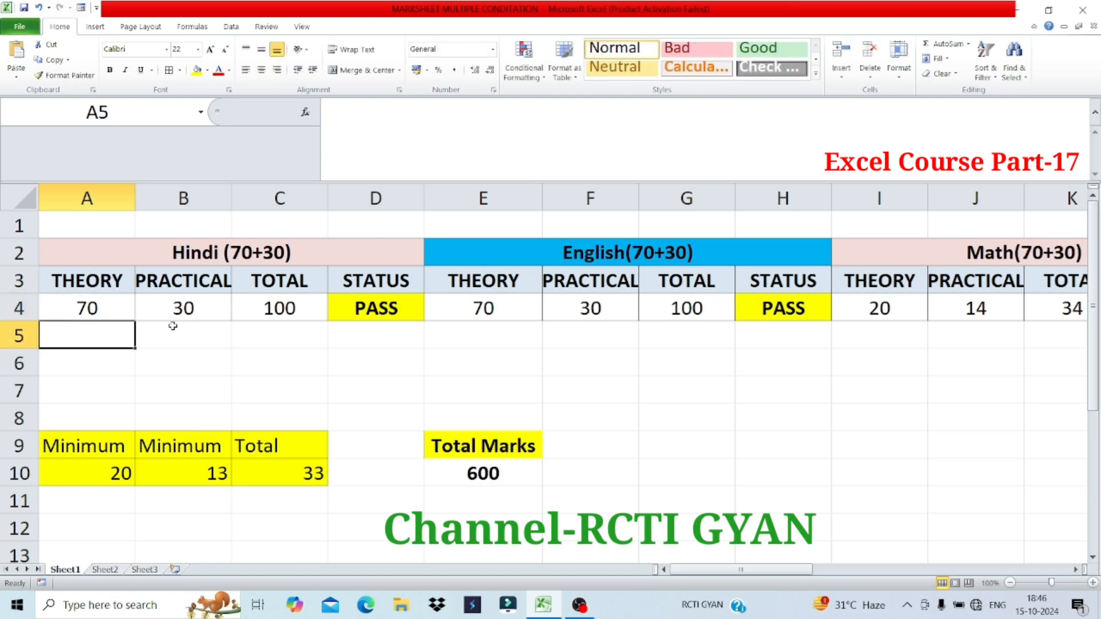
- Set the Hindi practical mark in B4 to 10 to test the practical condition
left_click(190, 313)
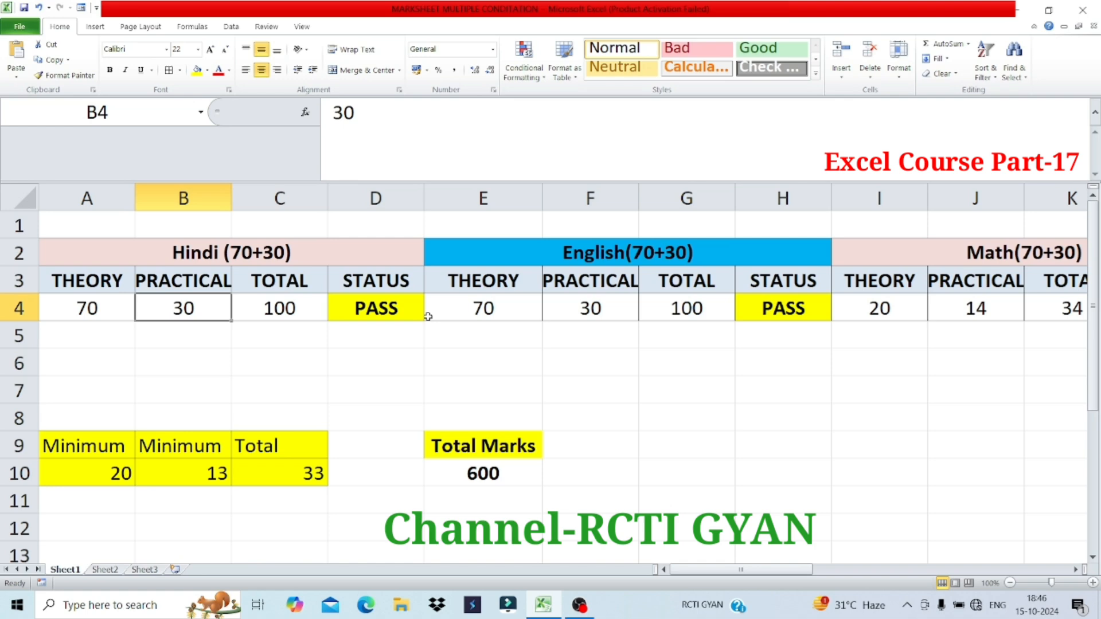
type("10")
key("Return")
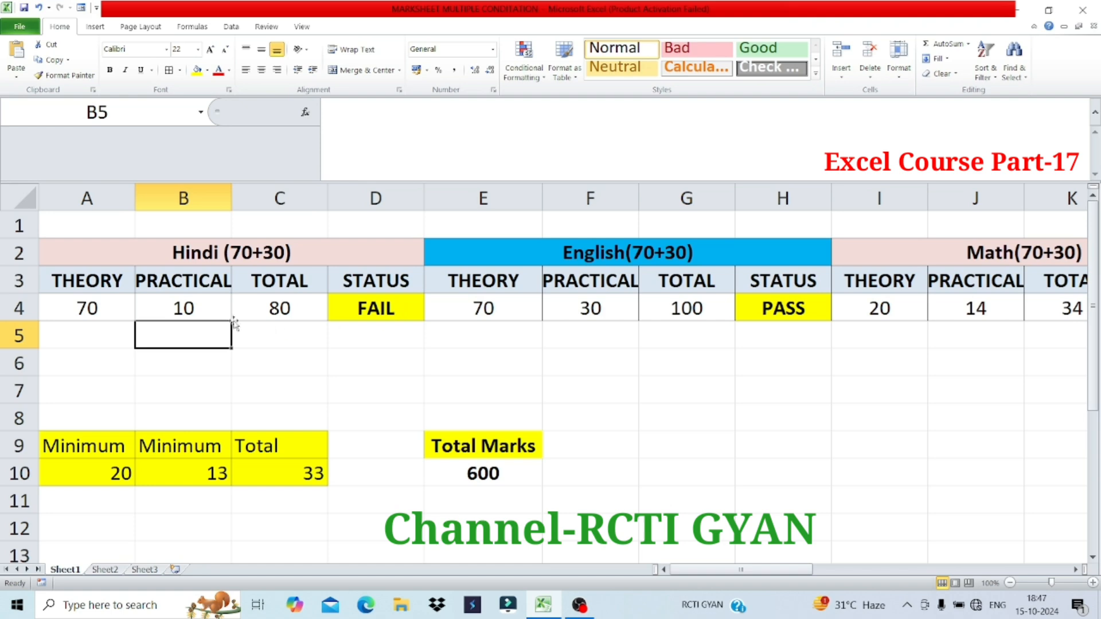
- Examine the AND conditions of the status formula in D4 against the Hindi practical mark in B4
left_click(210, 315)
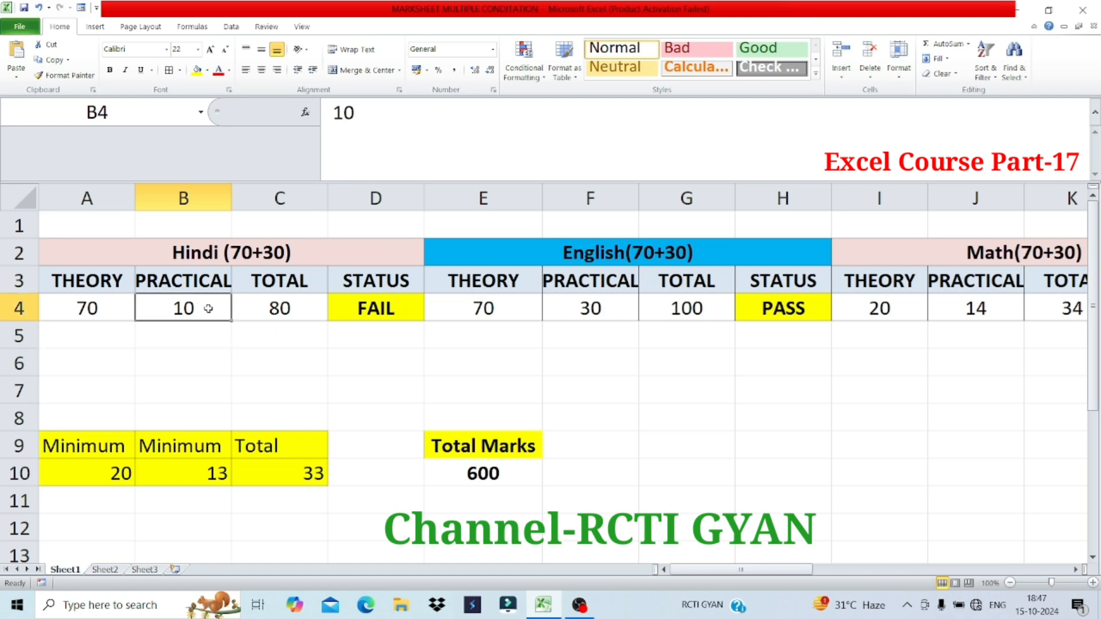
double_click(361, 314)
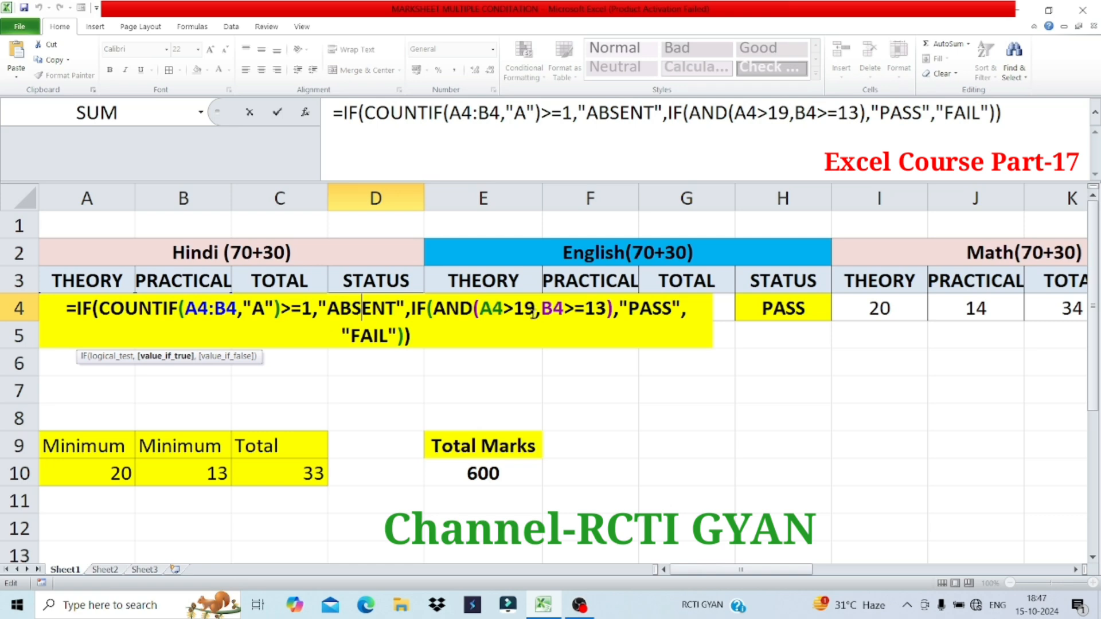
key("Return")
- Fill the minimum theory mark cell A10 with light blue and the minimum practical mark cell B10 with light orange
left_click(117, 478)
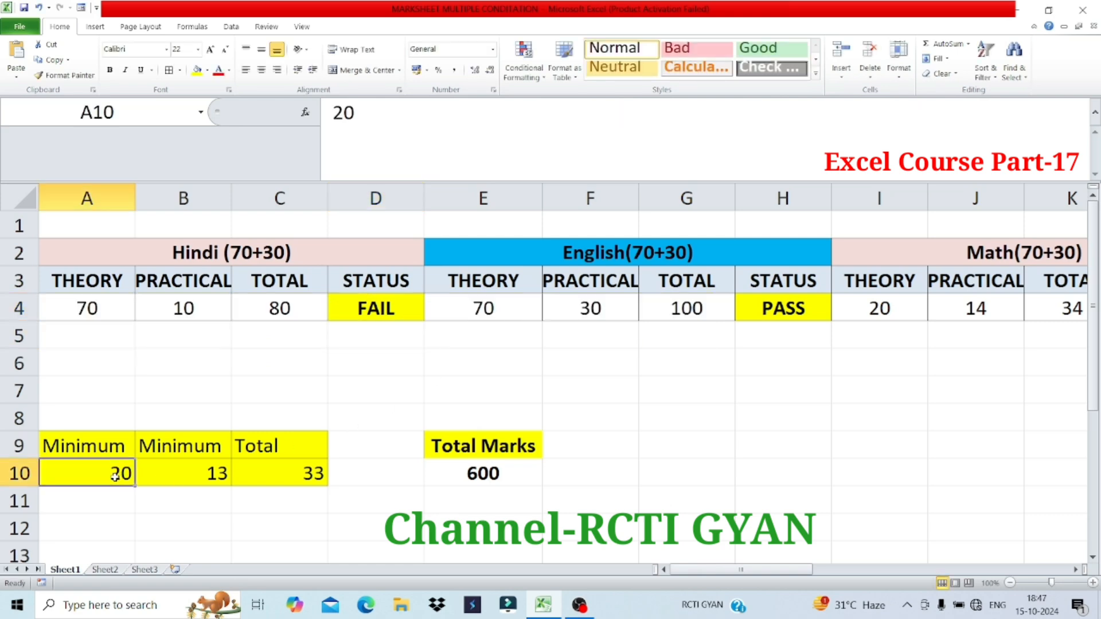
left_click(207, 70)
left_click(241, 128)
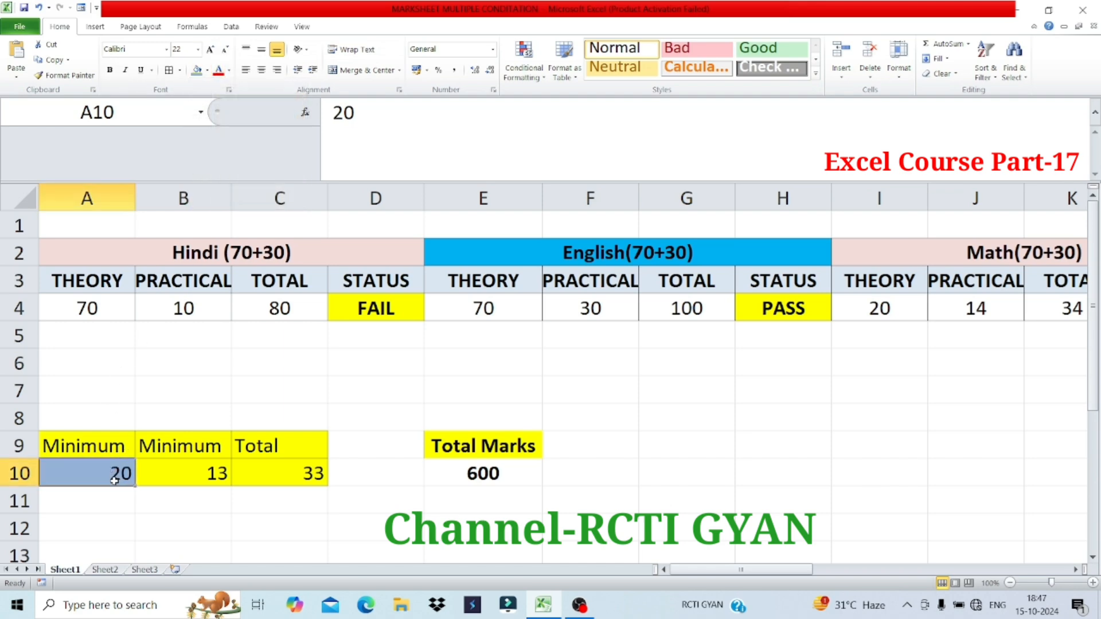
left_click(185, 474)
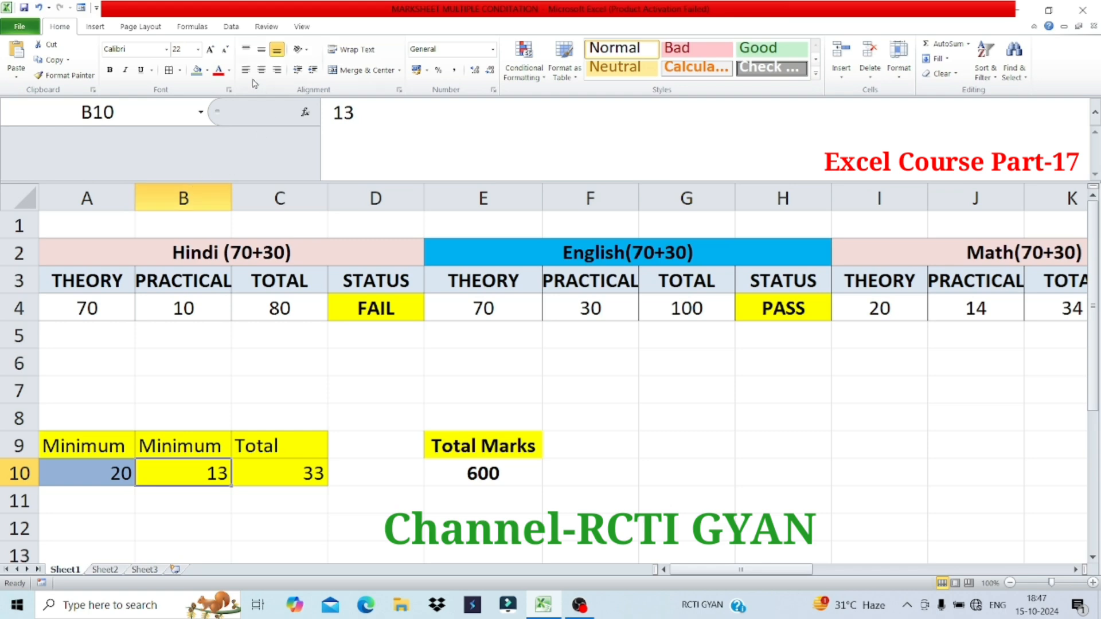
left_click(207, 69)
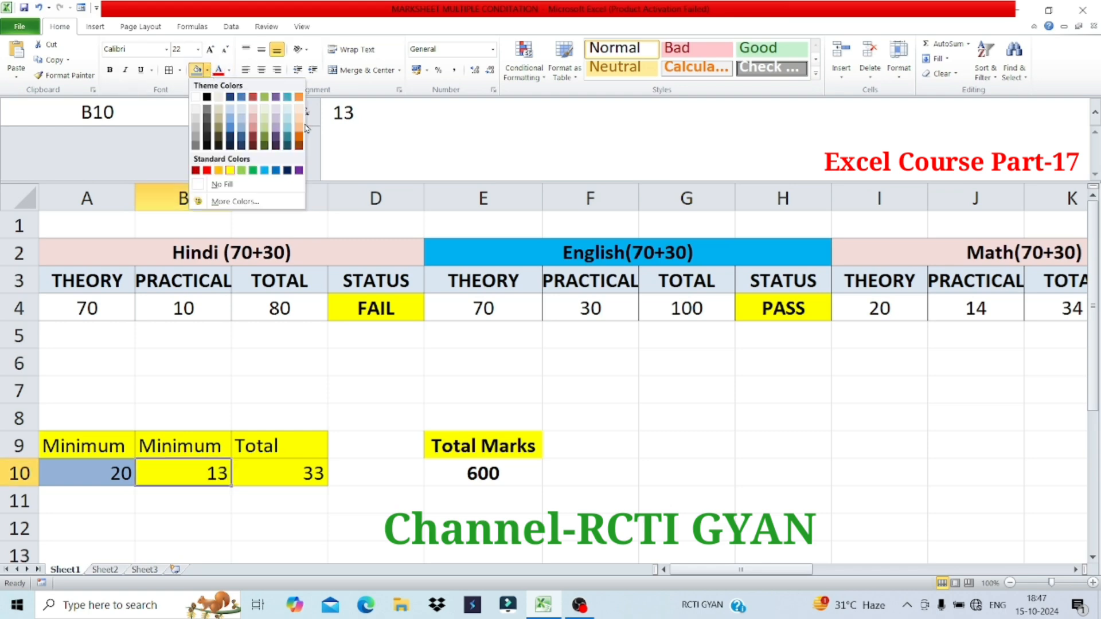
left_click(299, 124)
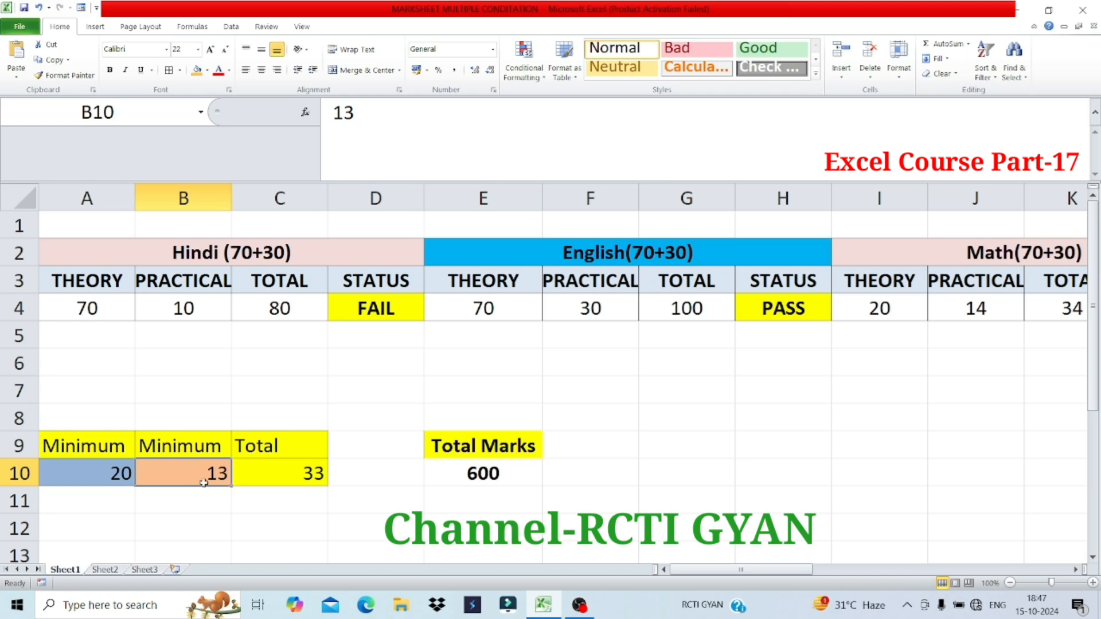
- Copy the full text of the Hindi status formula from D4, leaving the cell's formula as it is
left_click(374, 310)
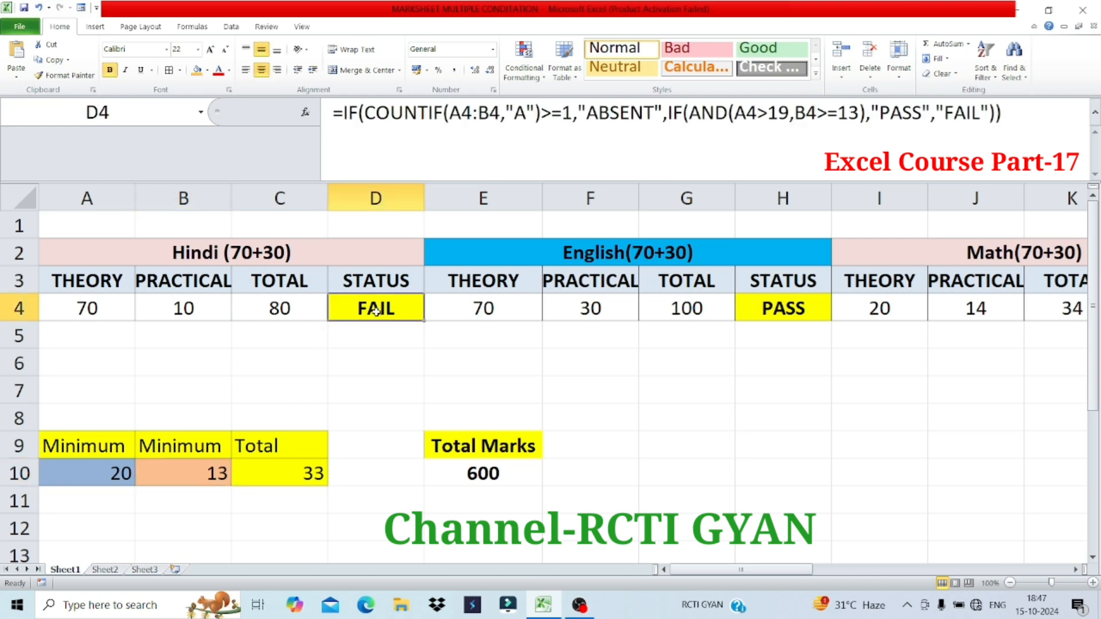
double_click(376, 309)
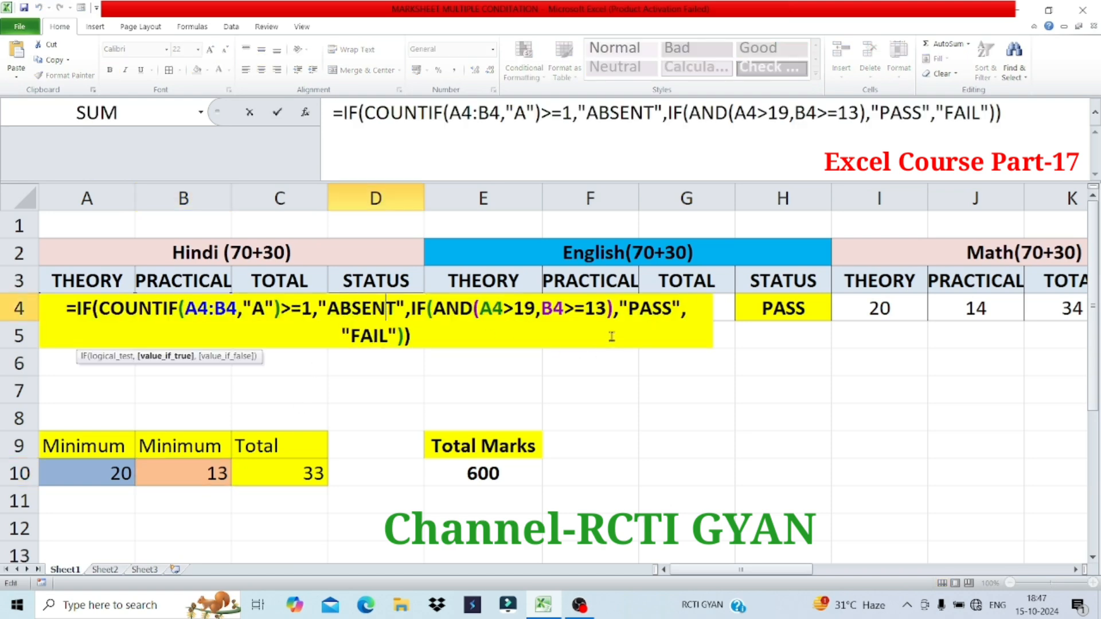
left_click(417, 335)
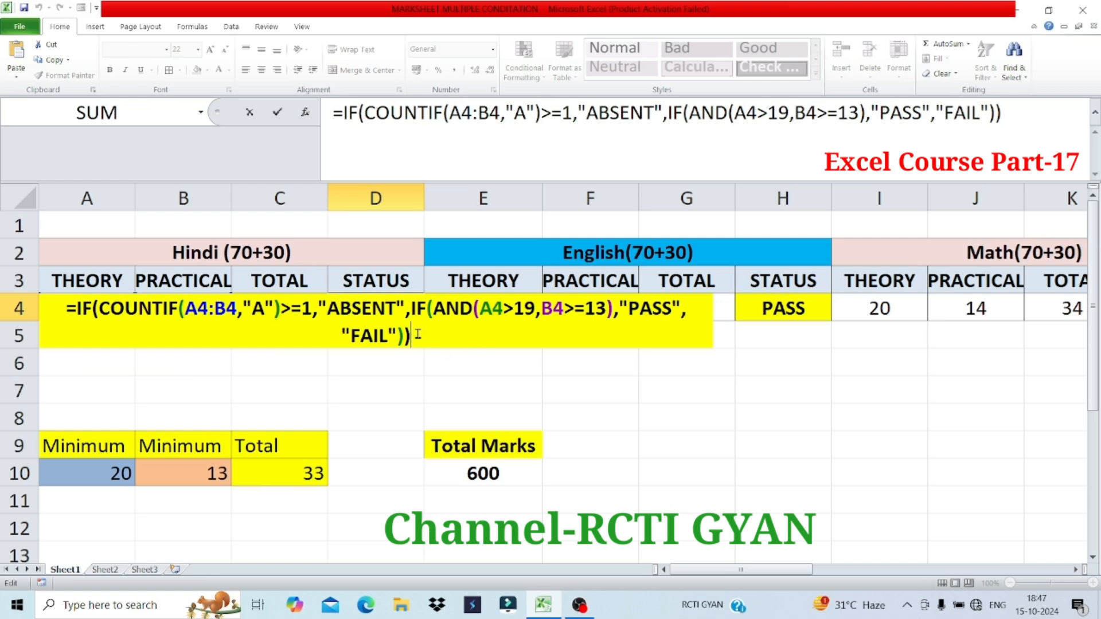
left_click_drag(411, 335, 69, 310)
key("ctrl+c")
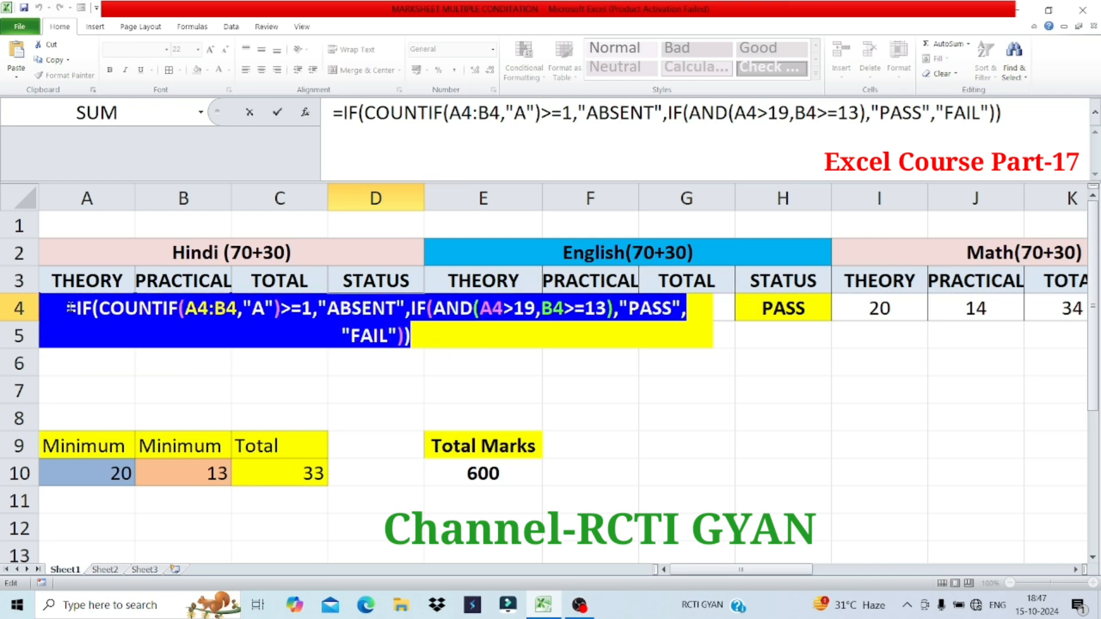
key("Return")
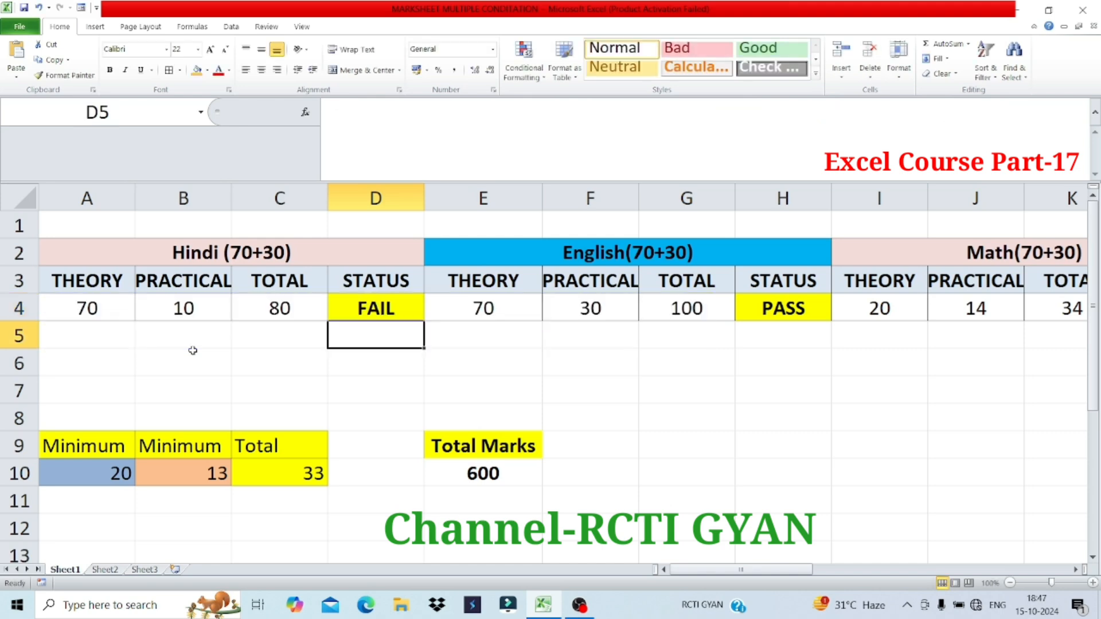
- Paste the copied formula into A7 as plain text, preceded by a double quotation mark
left_click(96, 391)
type("\"")
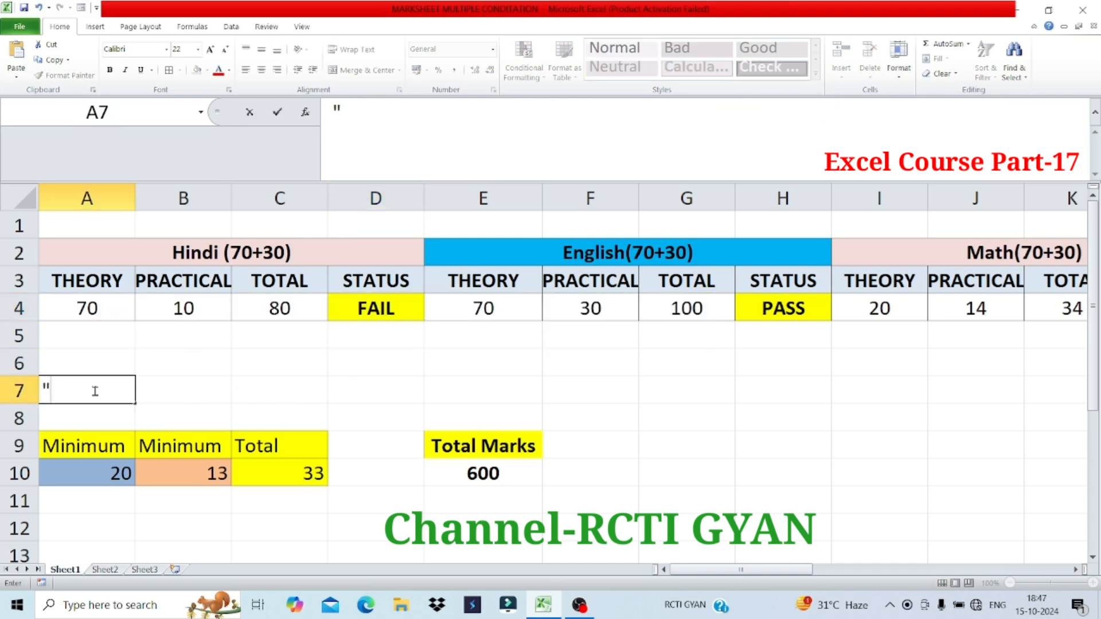
key("ctrl+v")
key("Return")
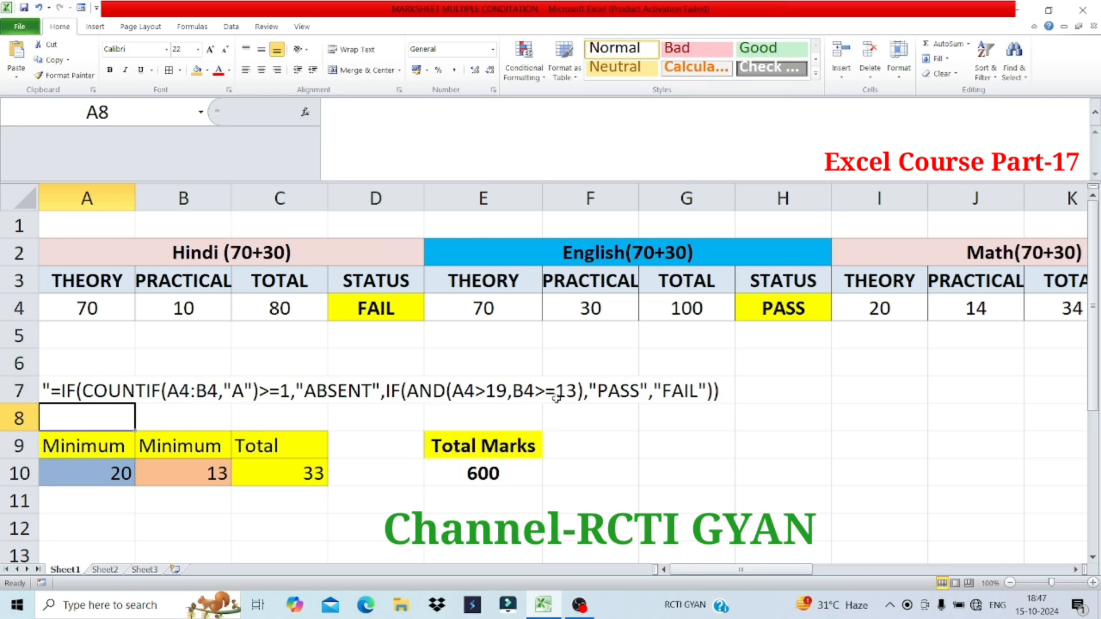
- Examine the COUNTIF range E4:F4 in the English status formula in H4 against the theory and practical columns E and F
double_click(785, 308)
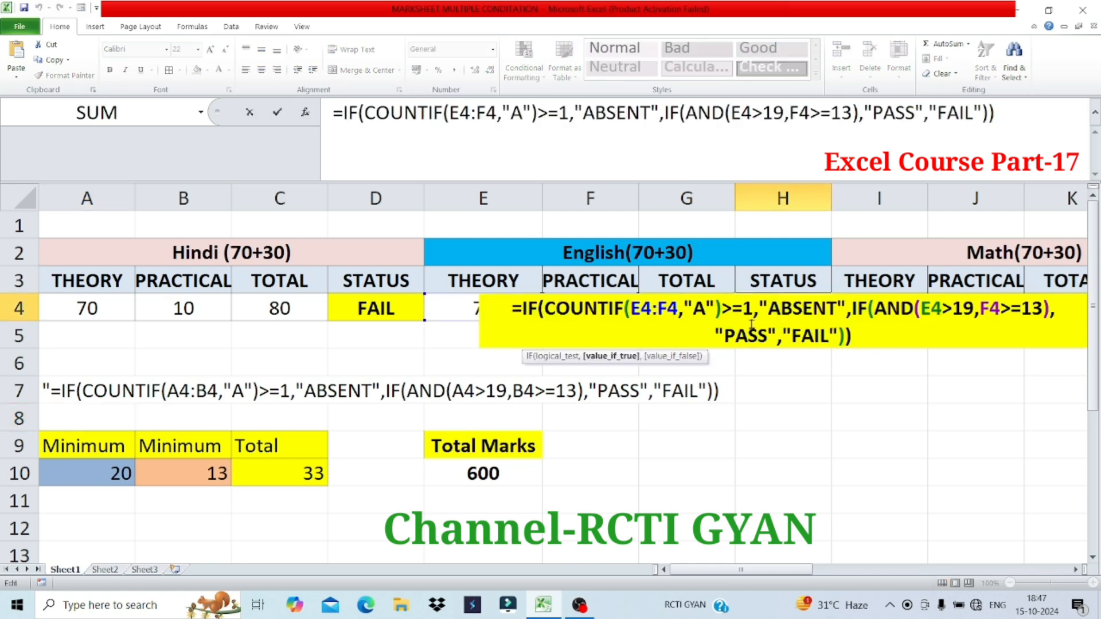
left_click_drag(631, 310, 678, 310)
key("Return")
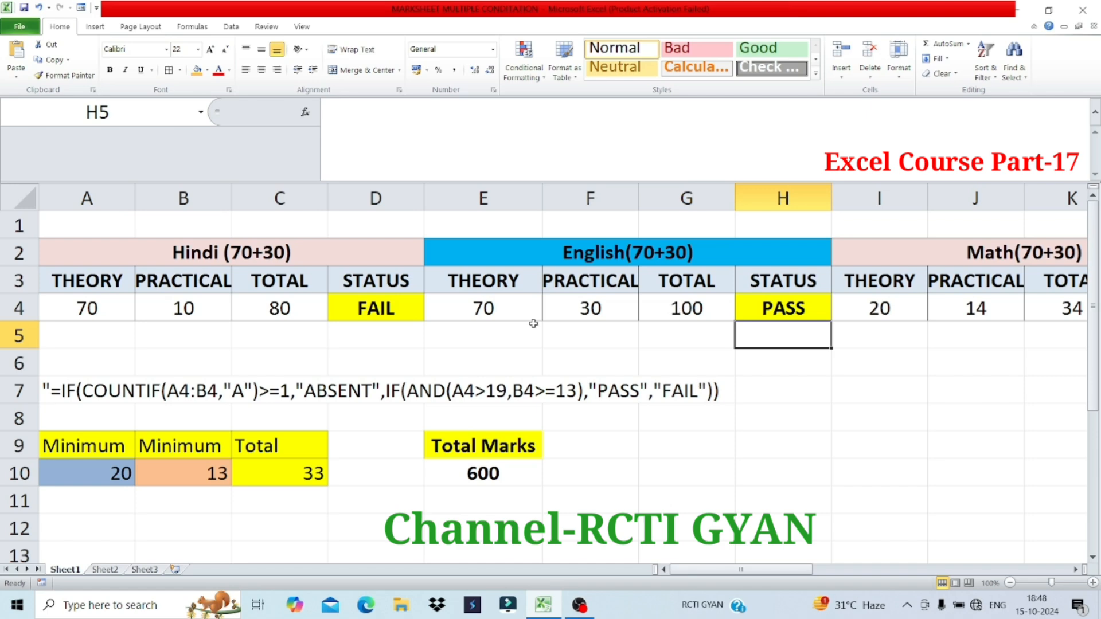
left_click(494, 310)
left_click(488, 198)
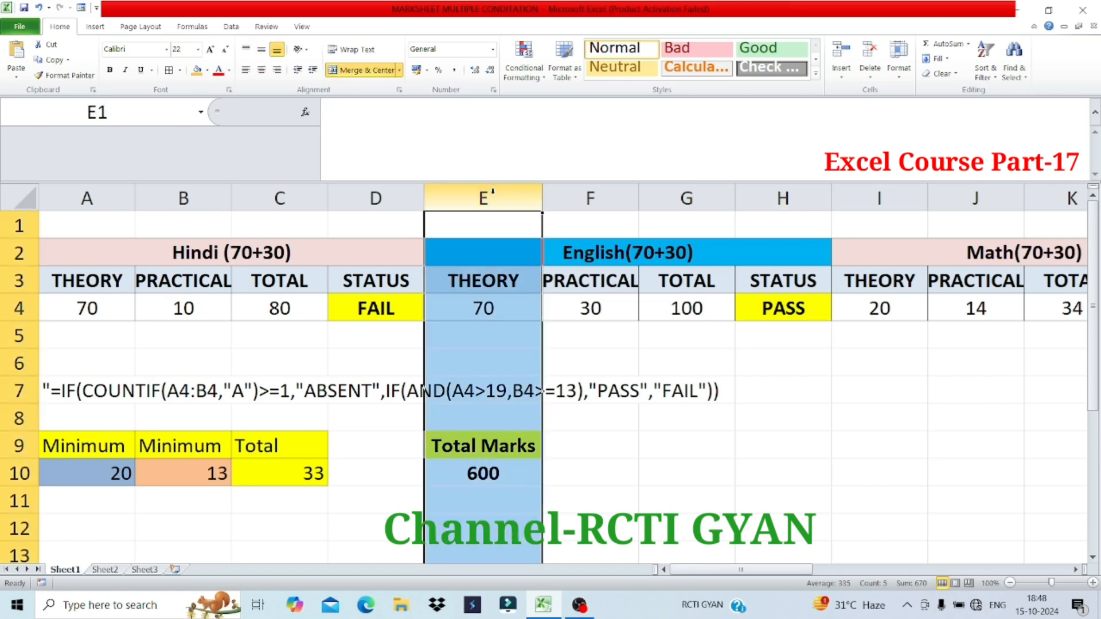
left_click(593, 198)
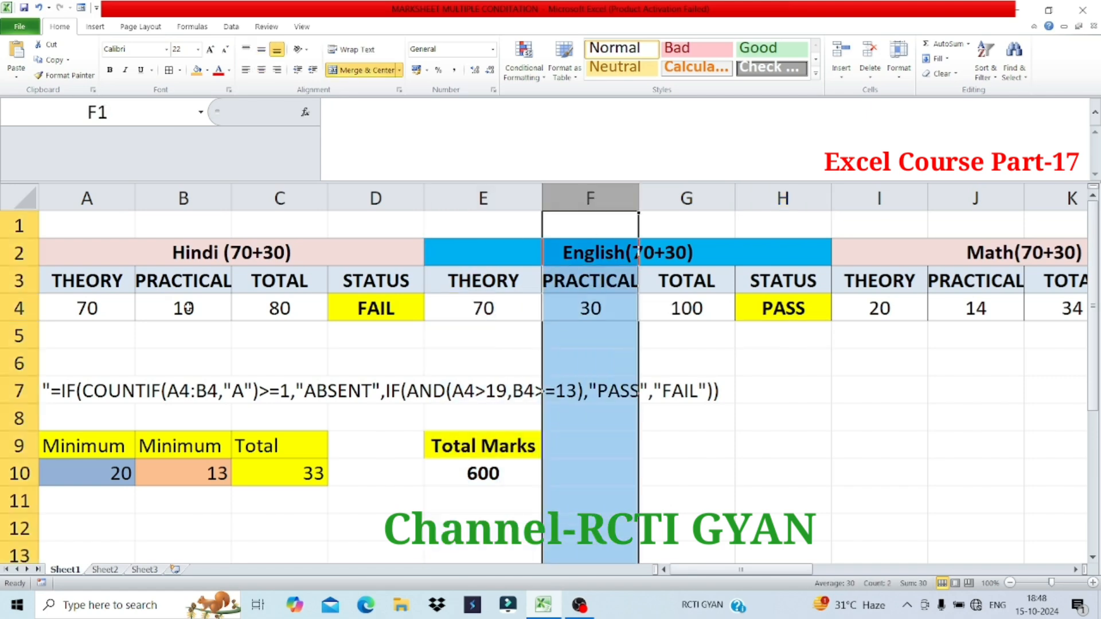
left_click(18, 308)
double_click(797, 308)
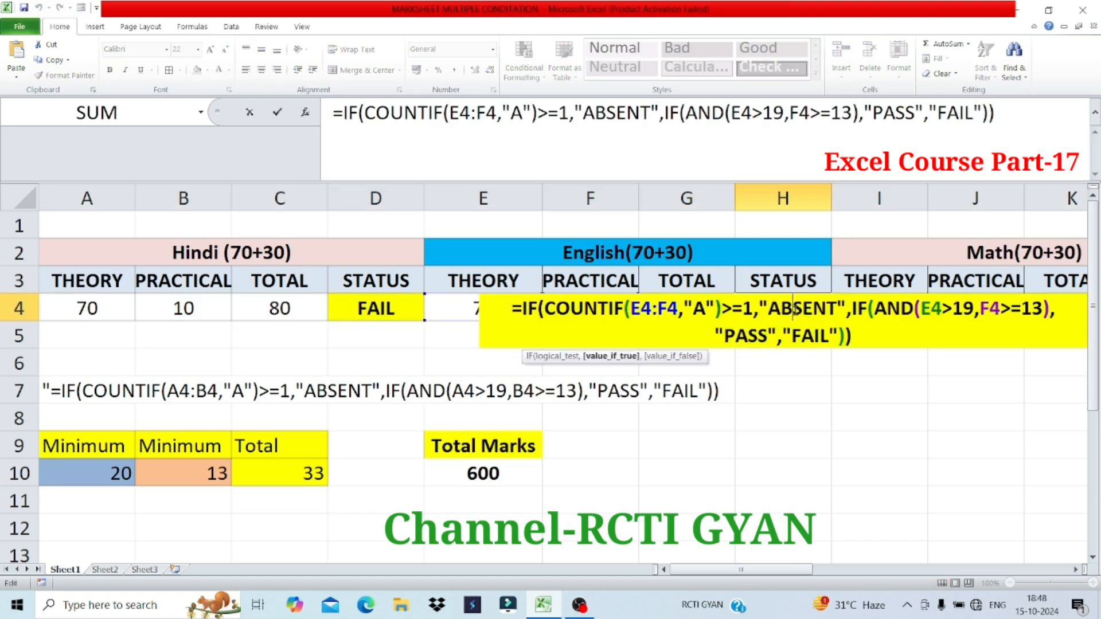
left_click_drag(631, 308, 679, 310)
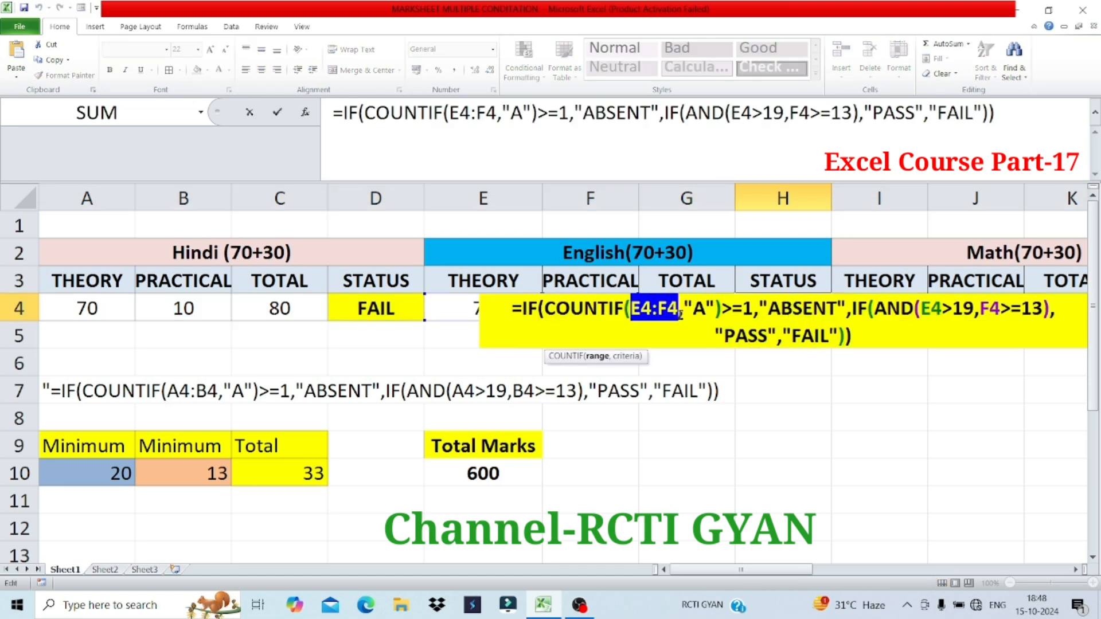
key("Return")
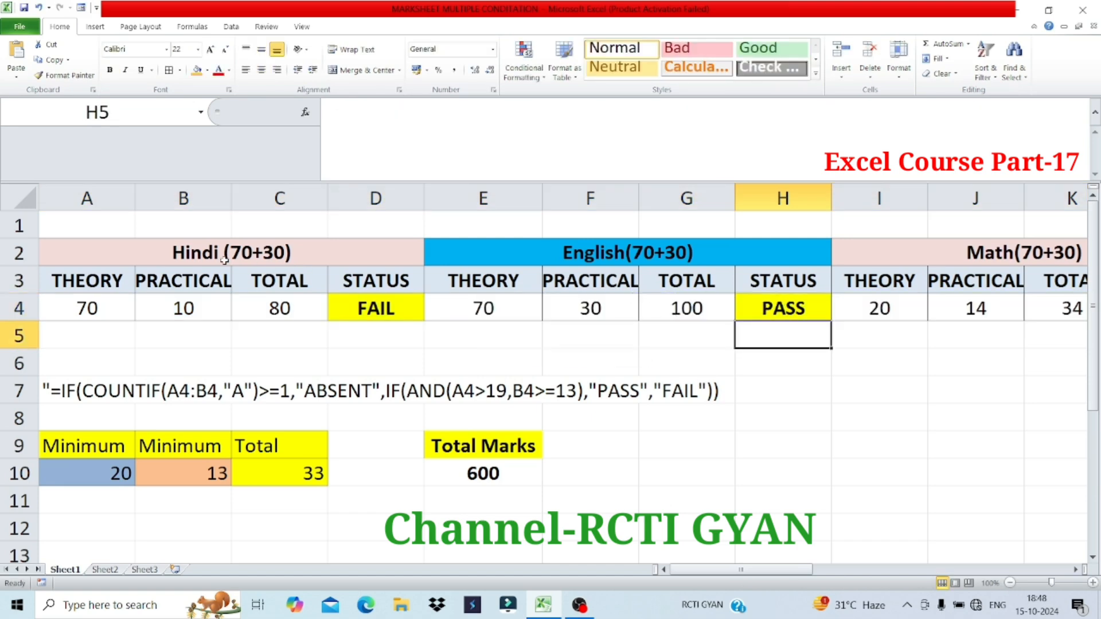
- Review the subject blocks from Hindi to Science and examine the COUNTIF range M4:N4 in the Science status formula in P4
left_click_drag(128, 251, 351, 310)
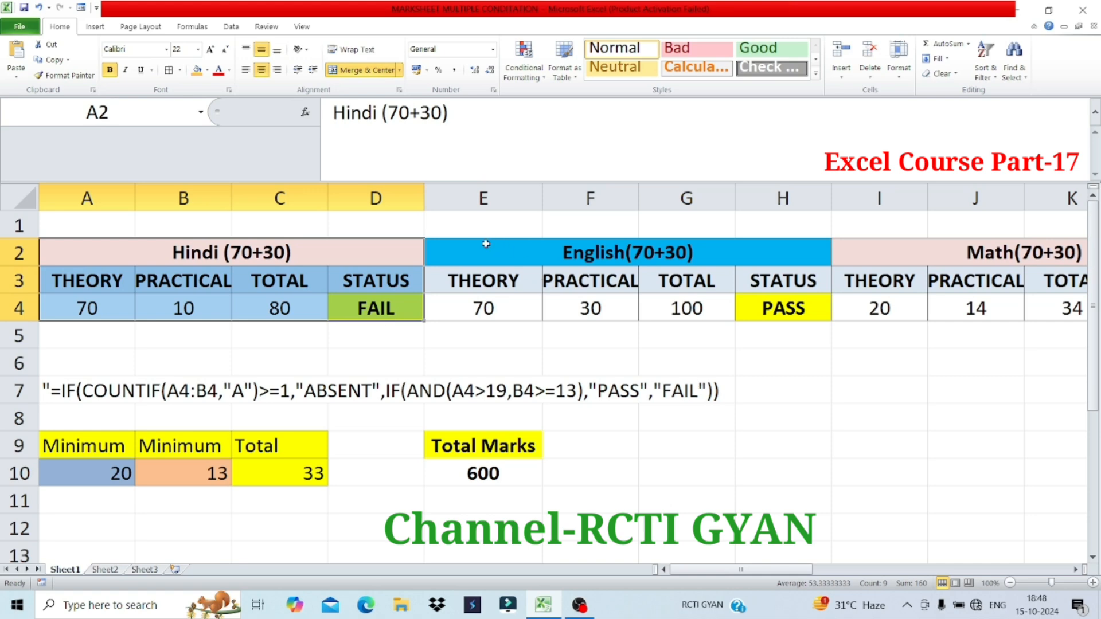
left_click_drag(485, 243, 758, 310)
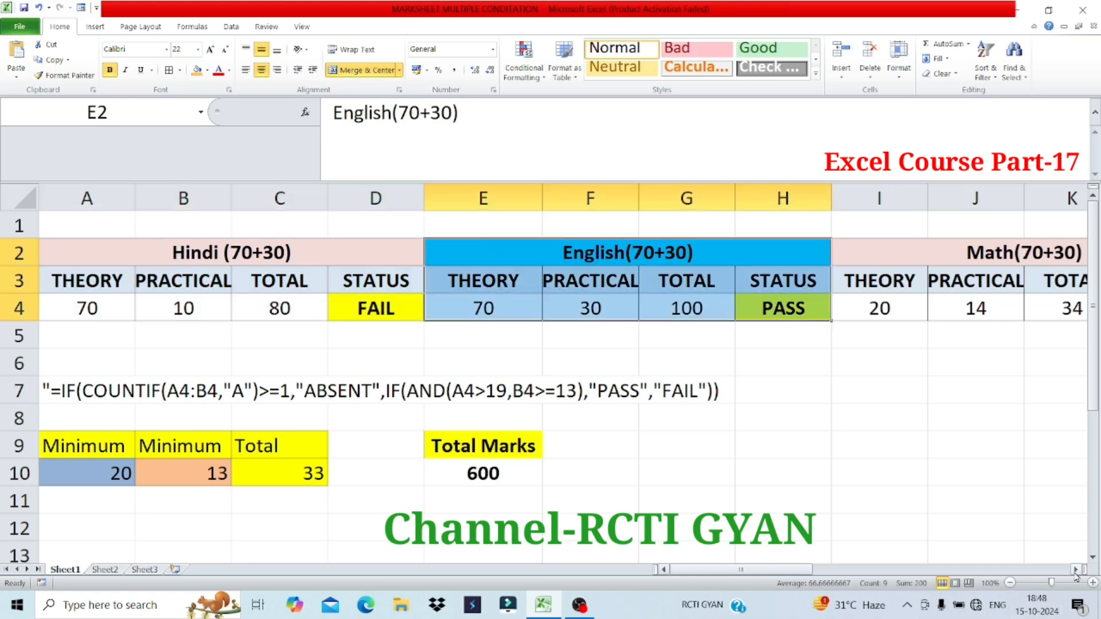
scroll(641, 270, "right", 3)
left_click(611, 247)
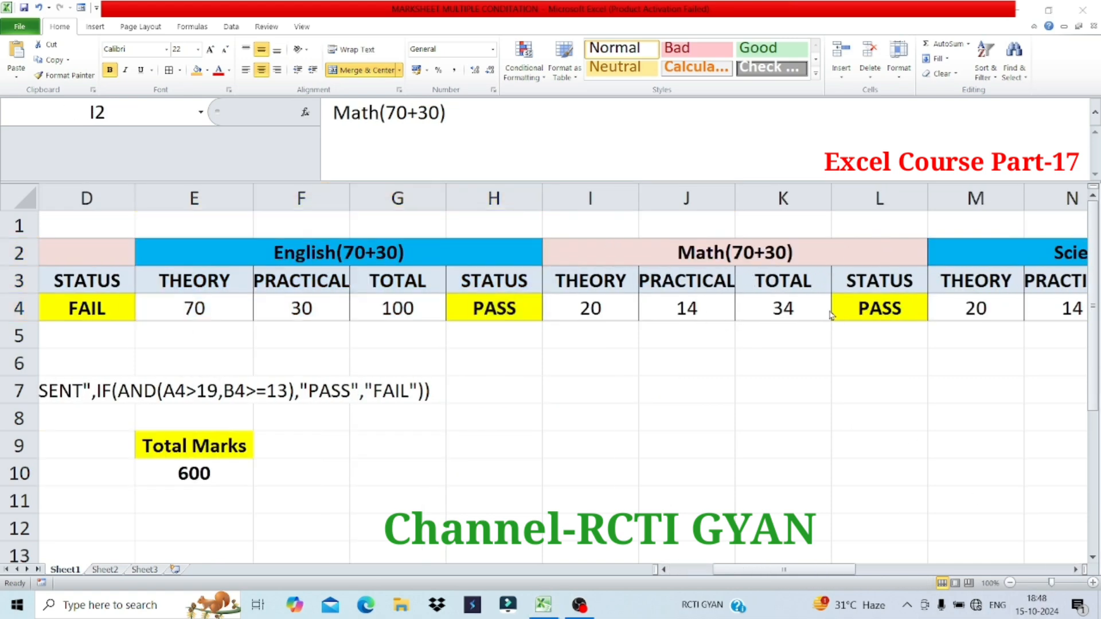
scroll(1075, 571, "right", 6)
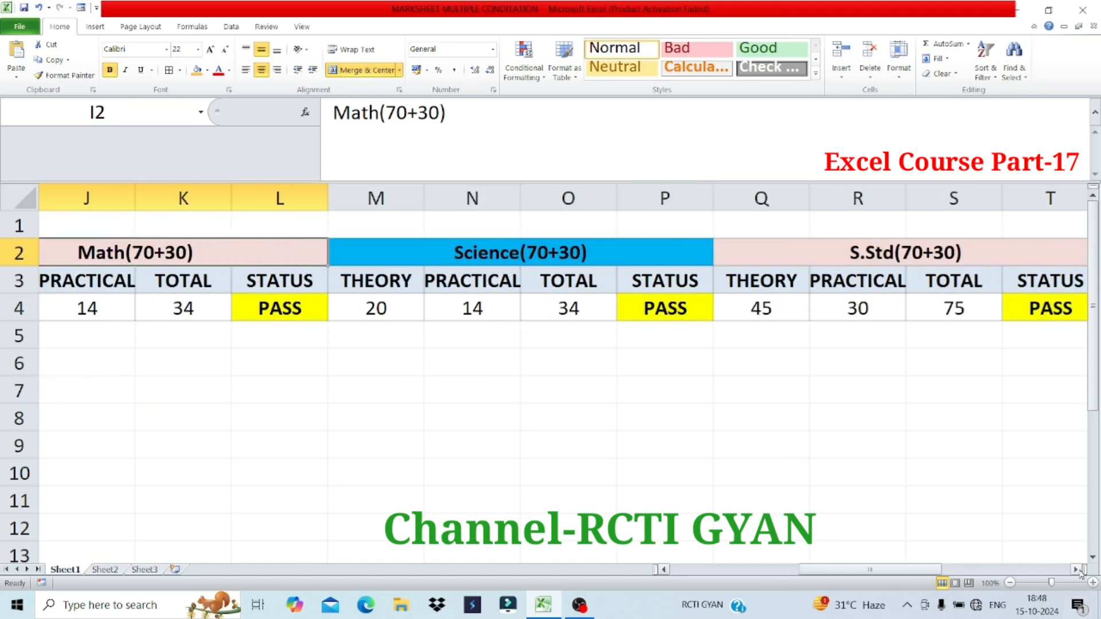
scroll(1076, 569, "right", 3)
double_click(383, 298)
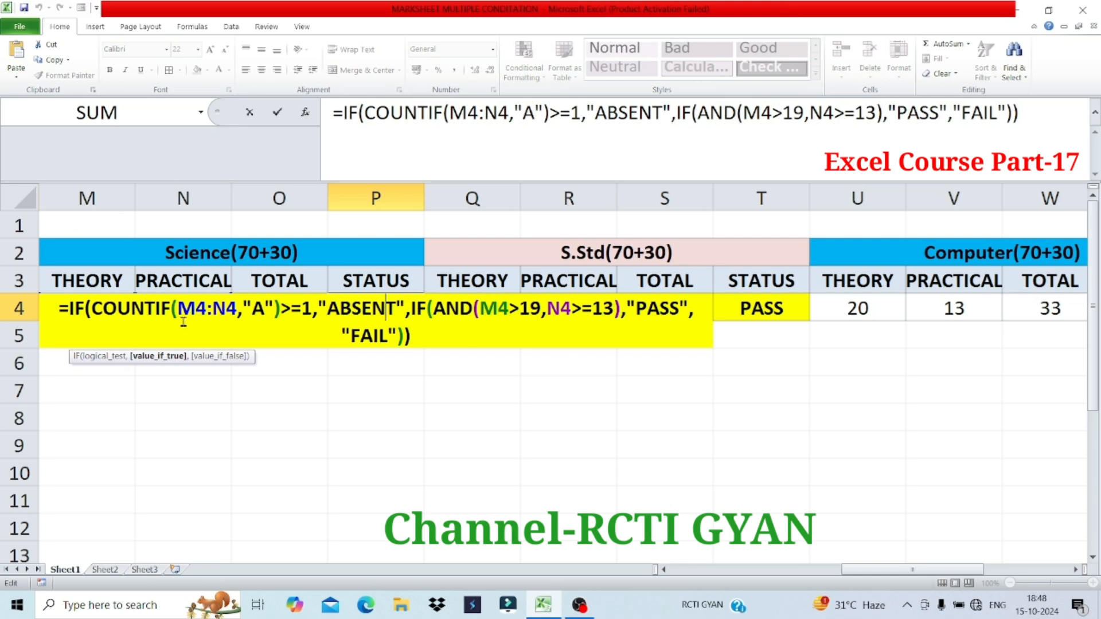
left_click_drag(180, 310, 237, 310)
left_click(210, 310)
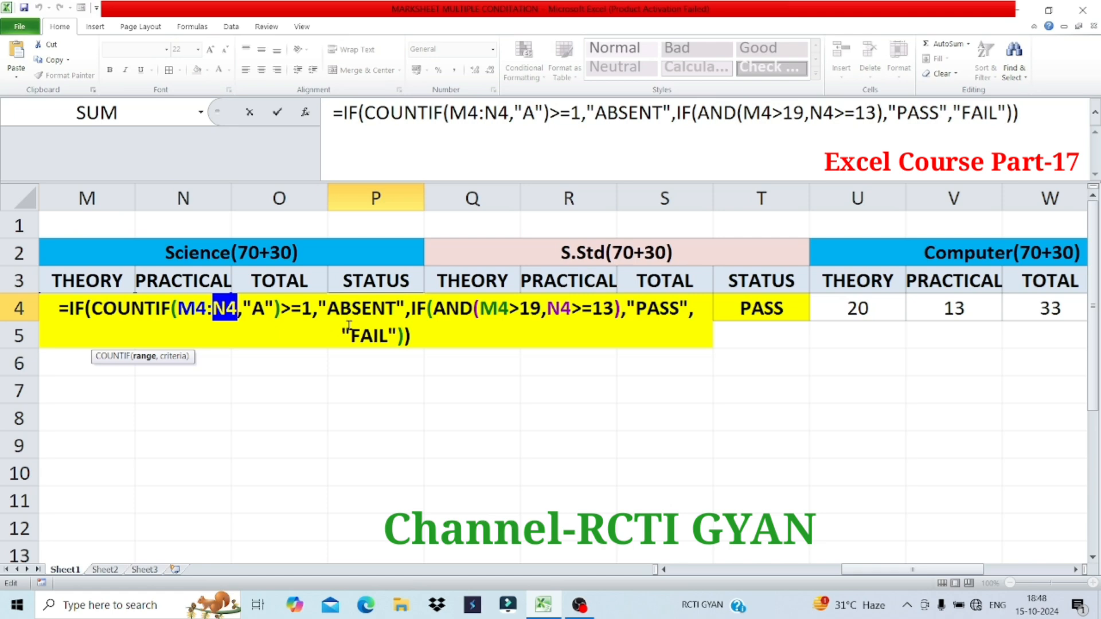
key("Return")
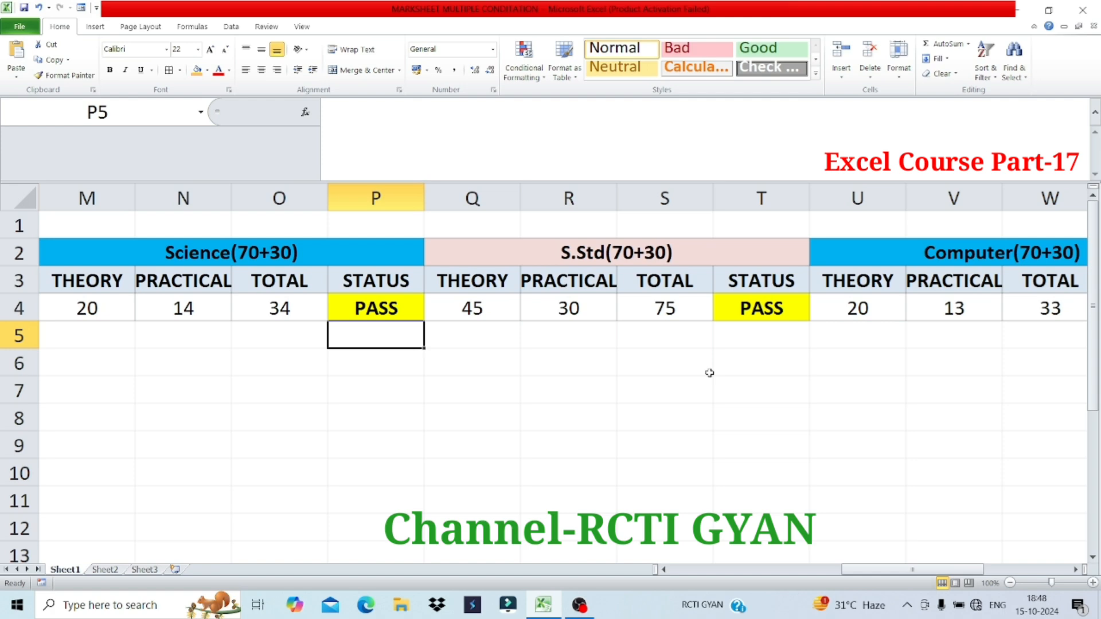
left_click(677, 313)
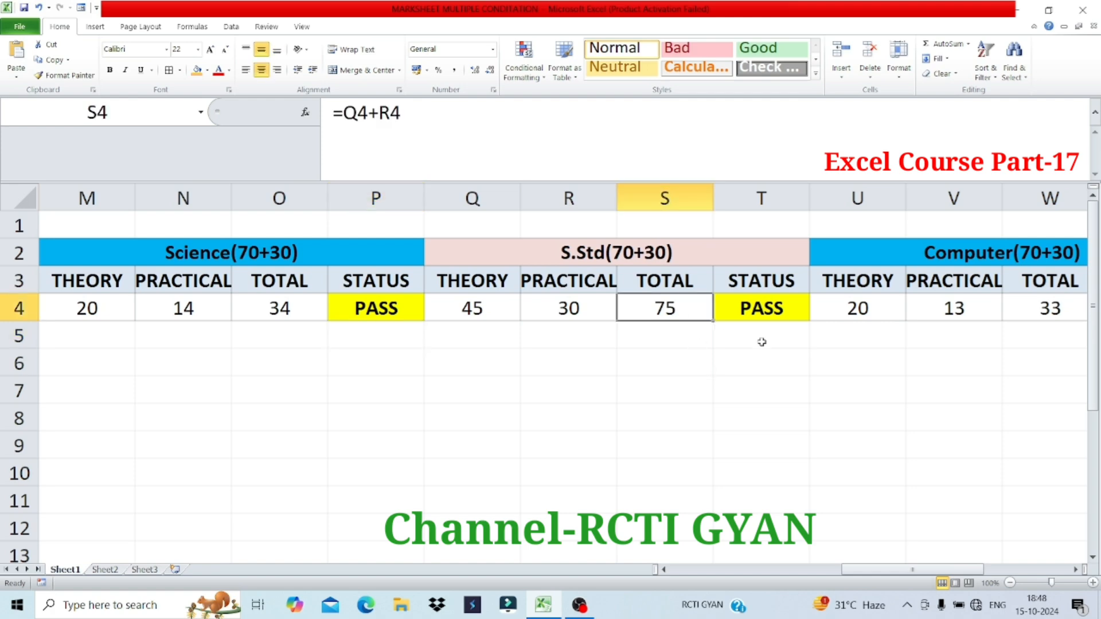
key("Delete")
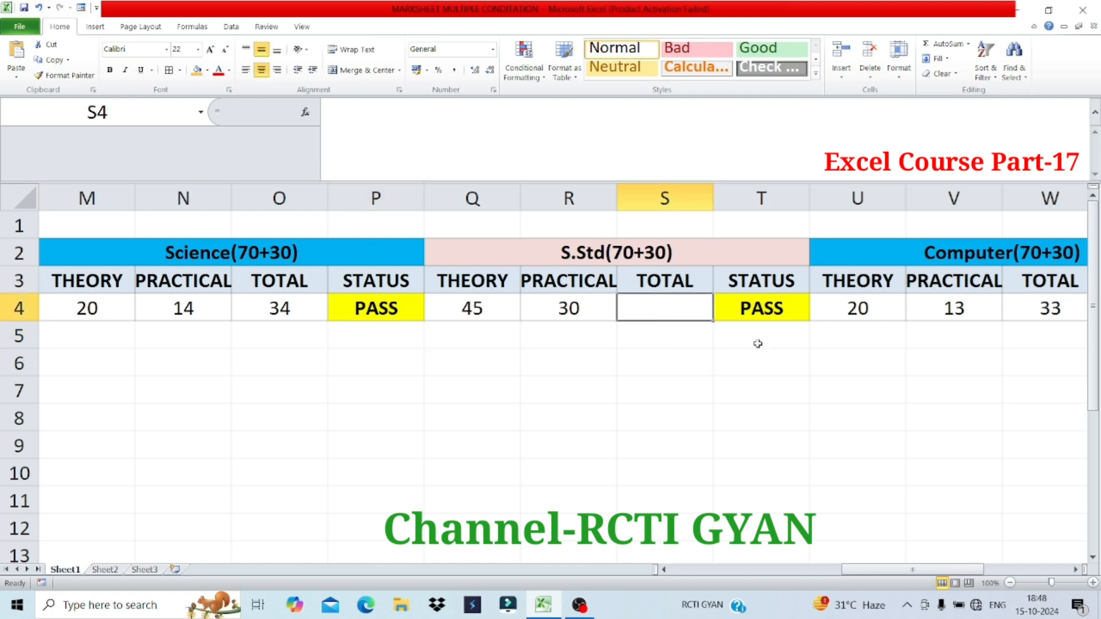
key("ctrl+z")
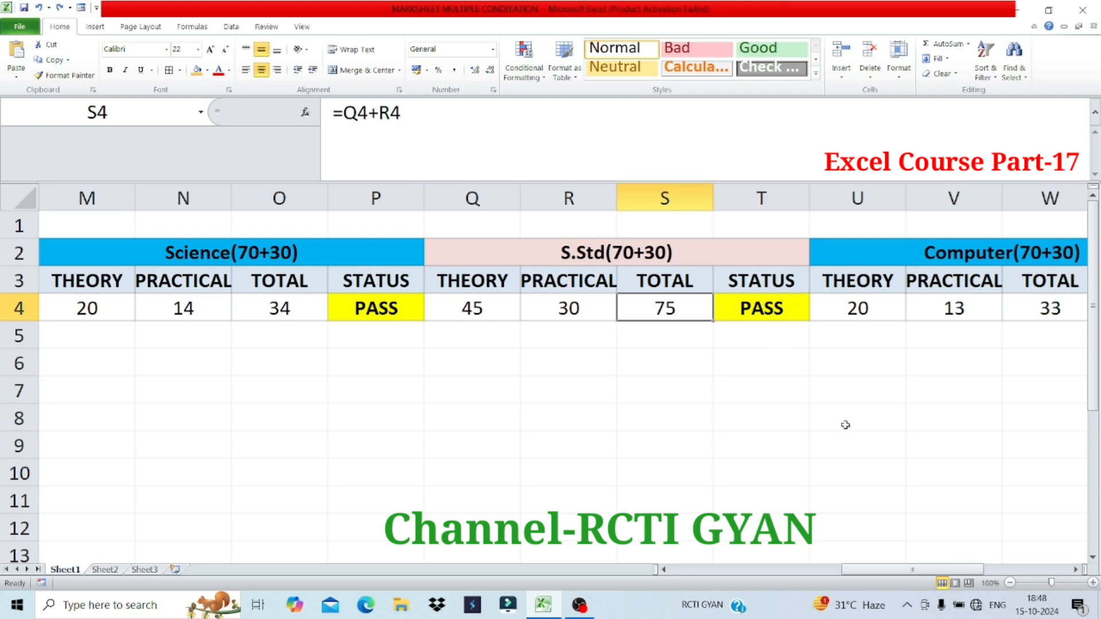
- Clear the overall total in Y4 and begin a new addition formula there with the Hindi, English and Math totals, =C4+G4+K4+
left_click_drag(903, 569, 975, 571)
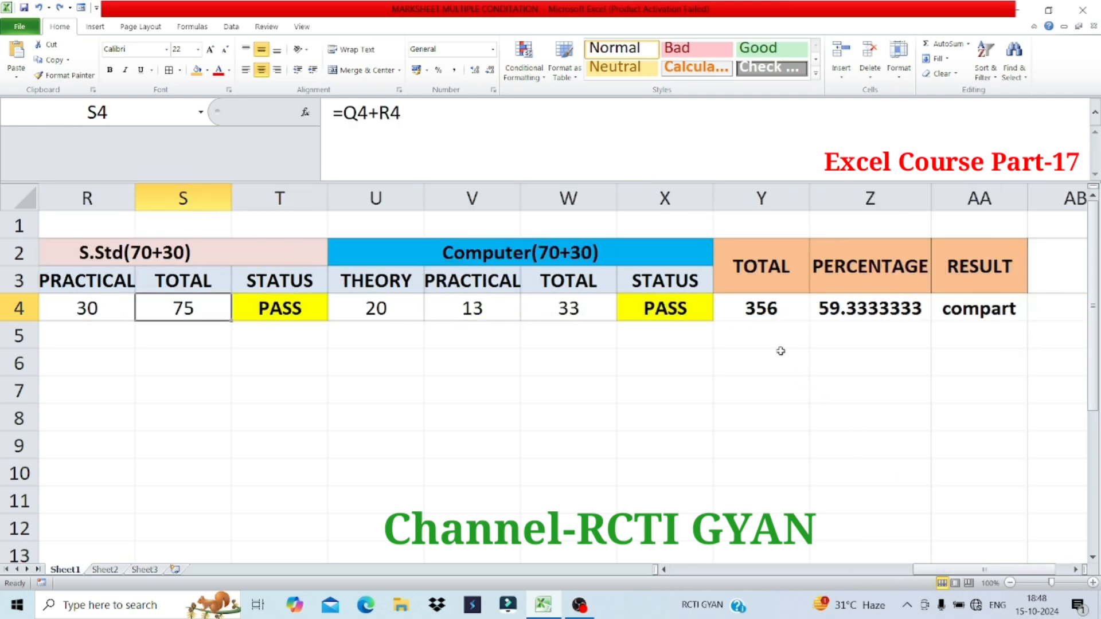
left_click(761, 310)
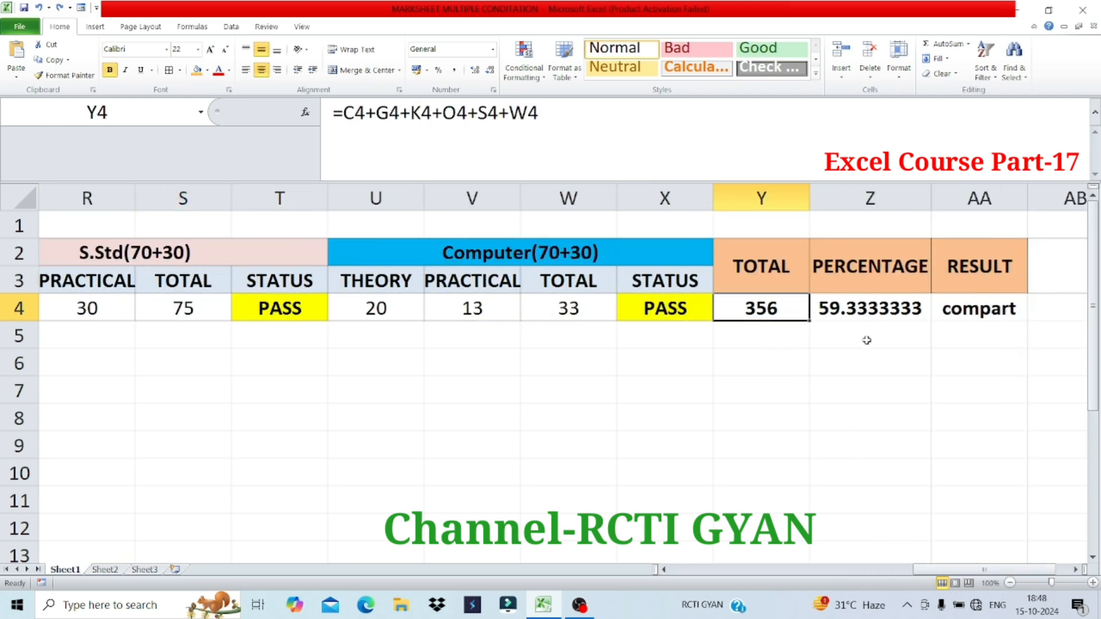
key("Delete")
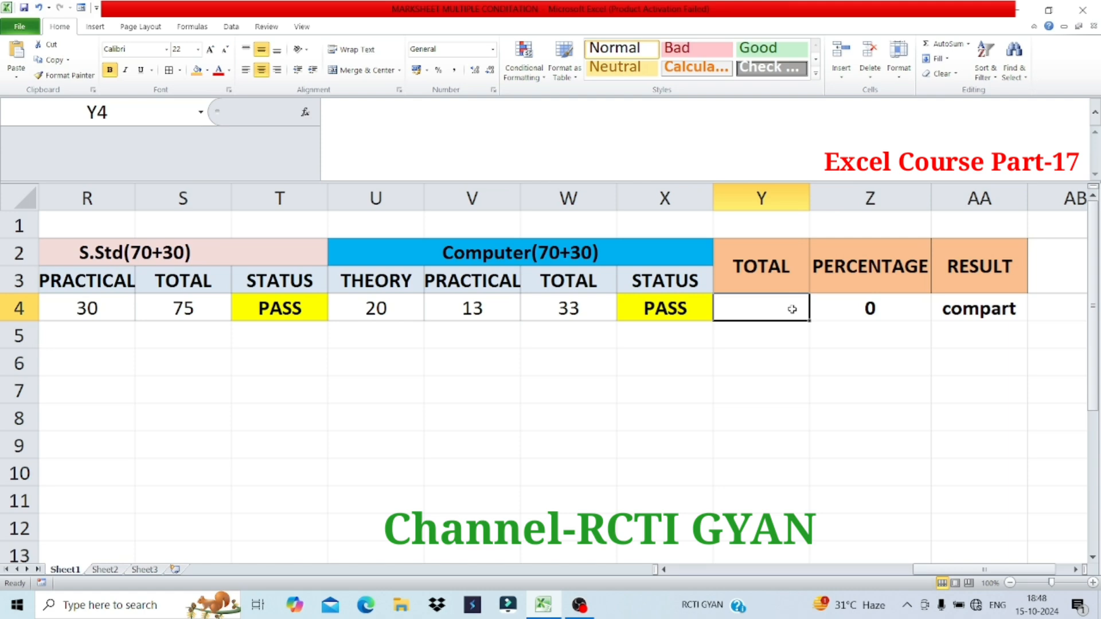
type("=")
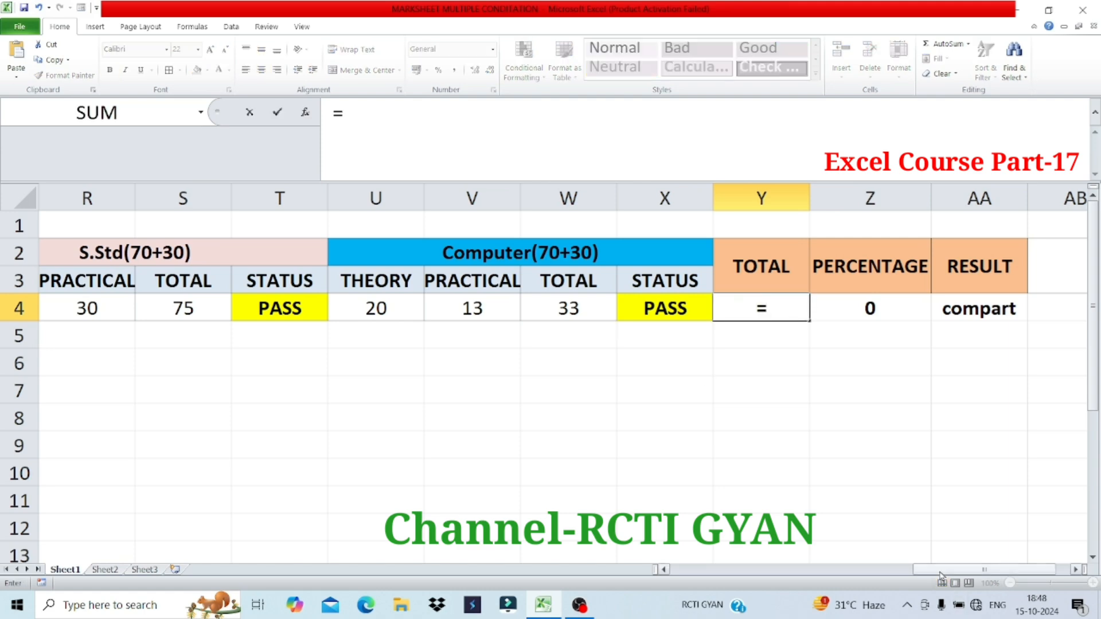
left_click_drag(940, 574, 736, 573)
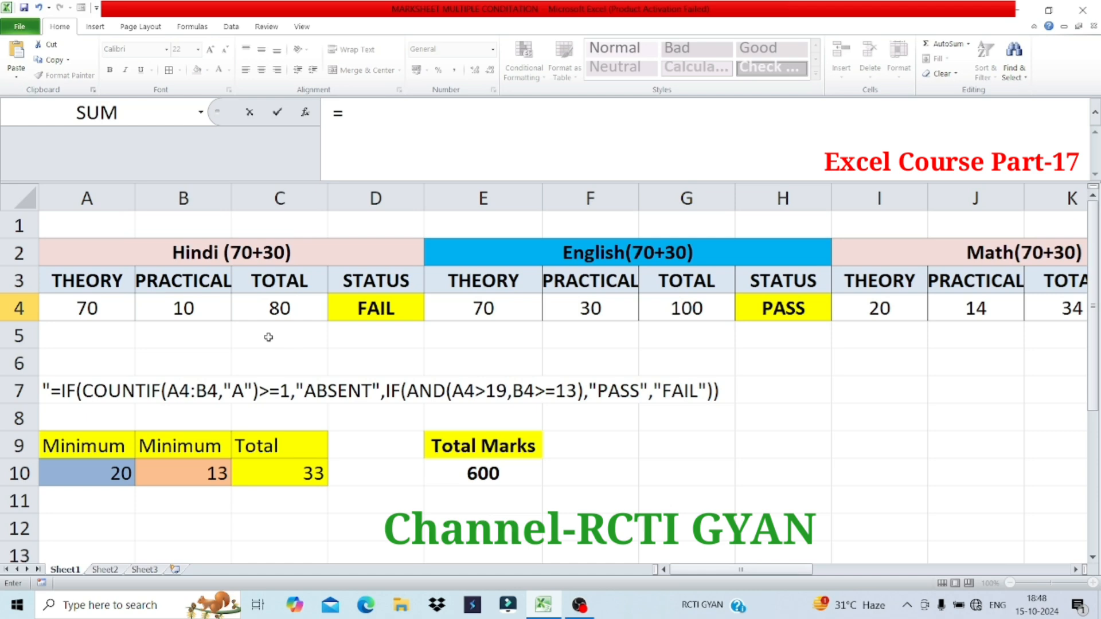
left_click(272, 309)
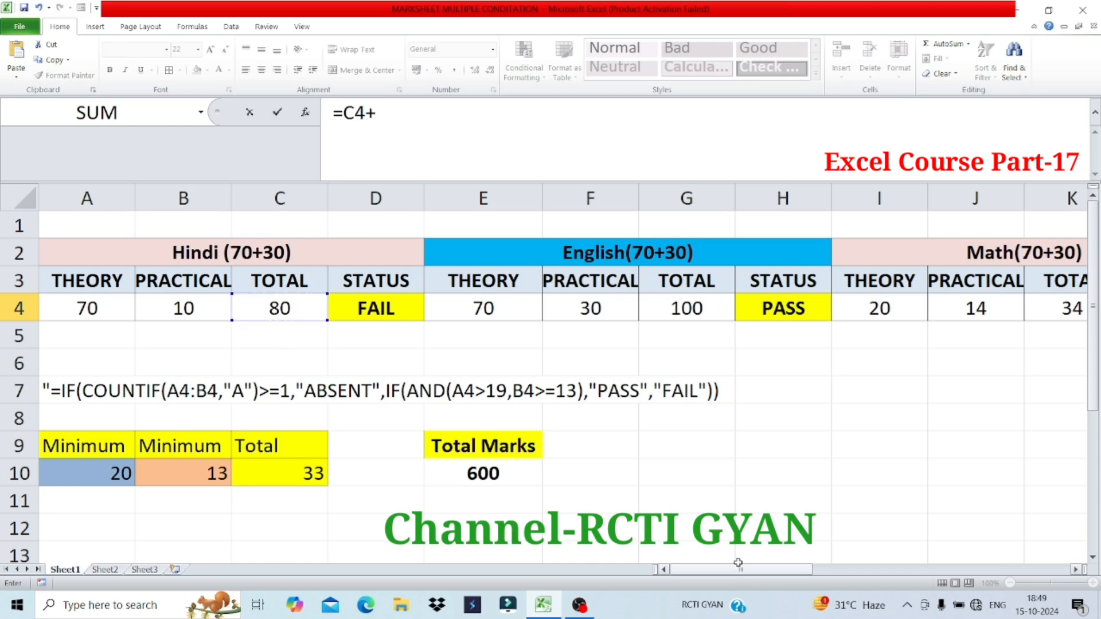
left_click(685, 308)
type("+")
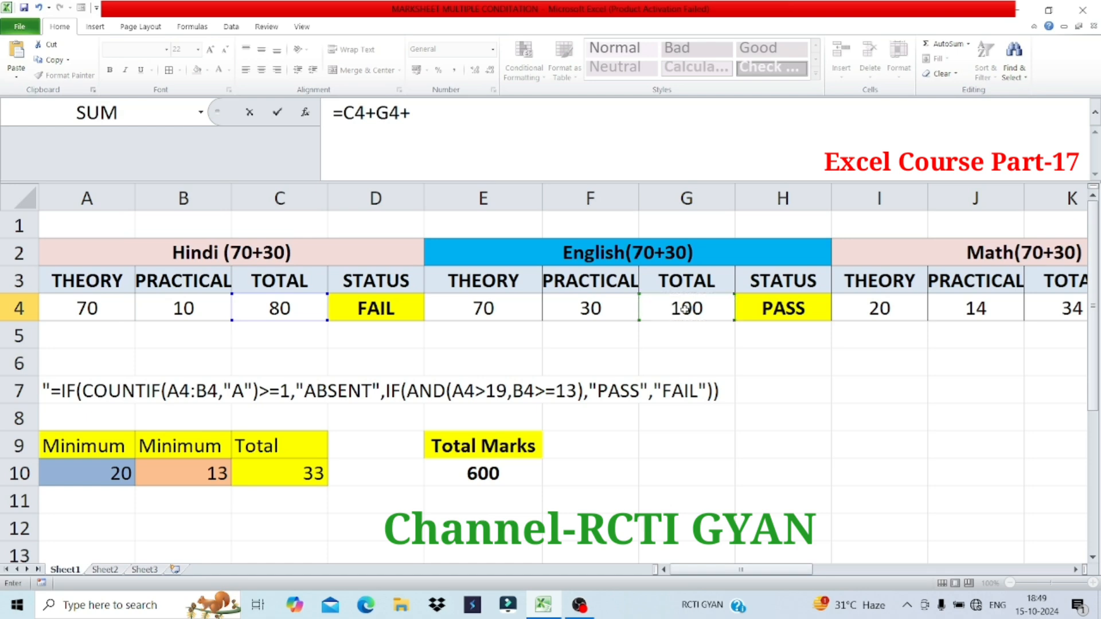
left_click(1063, 314)
type("+")
- Extend the Y4 formula with the Science total O4 and the S.Std total S4
left_click_drag(786, 573, 887, 573)
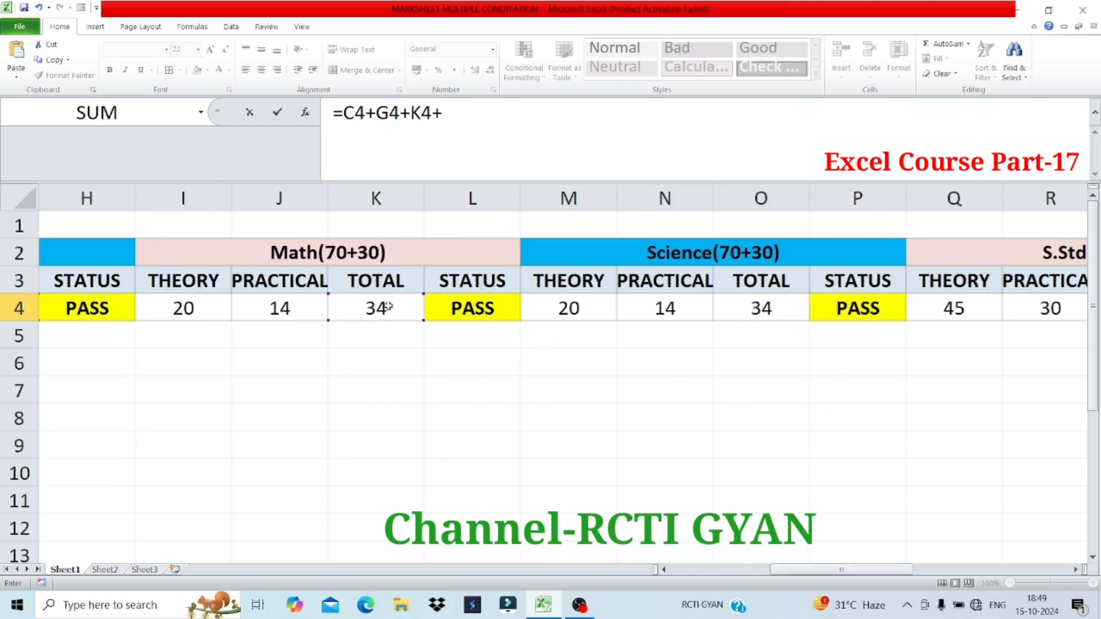
left_click(769, 308)
type("+")
left_click(1078, 570)
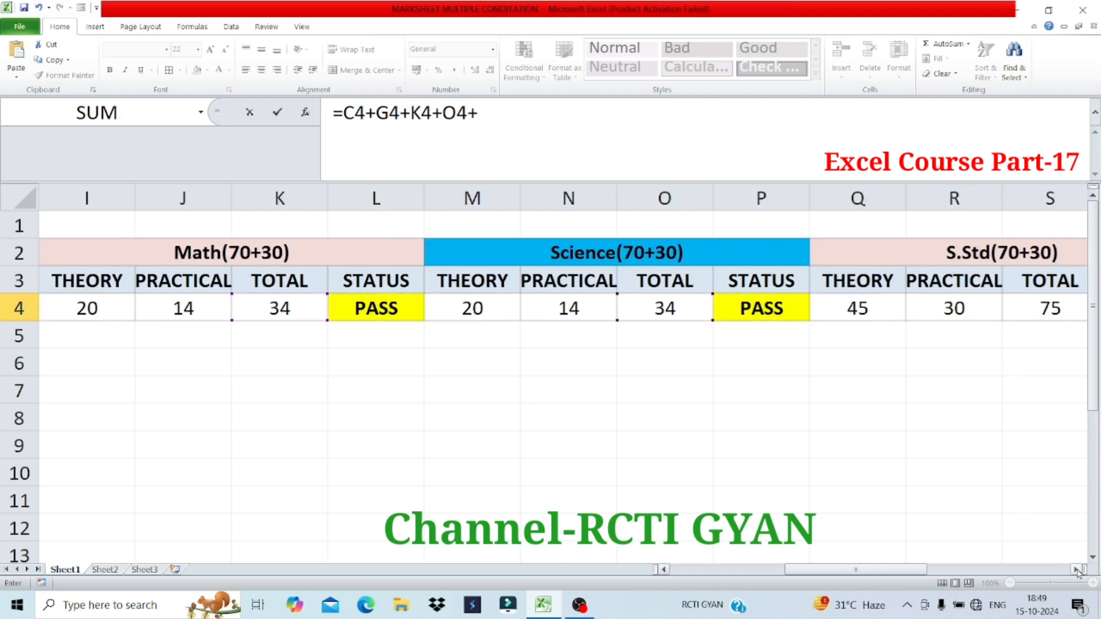
left_click(1078, 570)
left_click(953, 308)
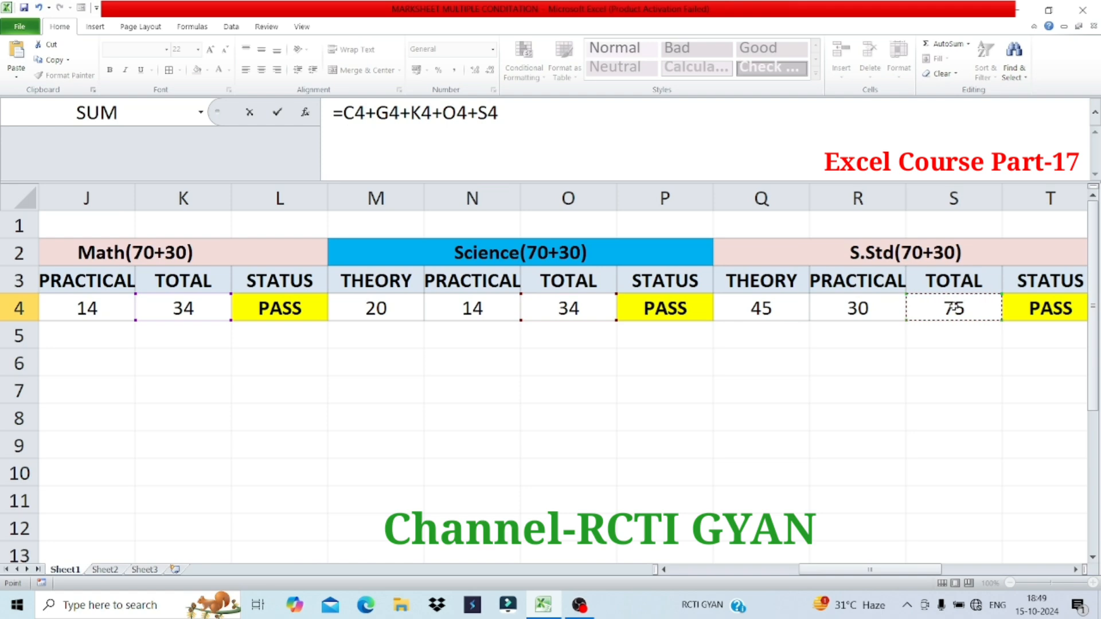
type("+")
- Add the Computer total W4 to the formula and enter it in Y4 as =C4+G4+K4+O4+S4+W4
left_click(1075, 570)
left_click(1076, 570)
left_click(1075, 570)
left_click(1075, 570)
left_click(1076, 570)
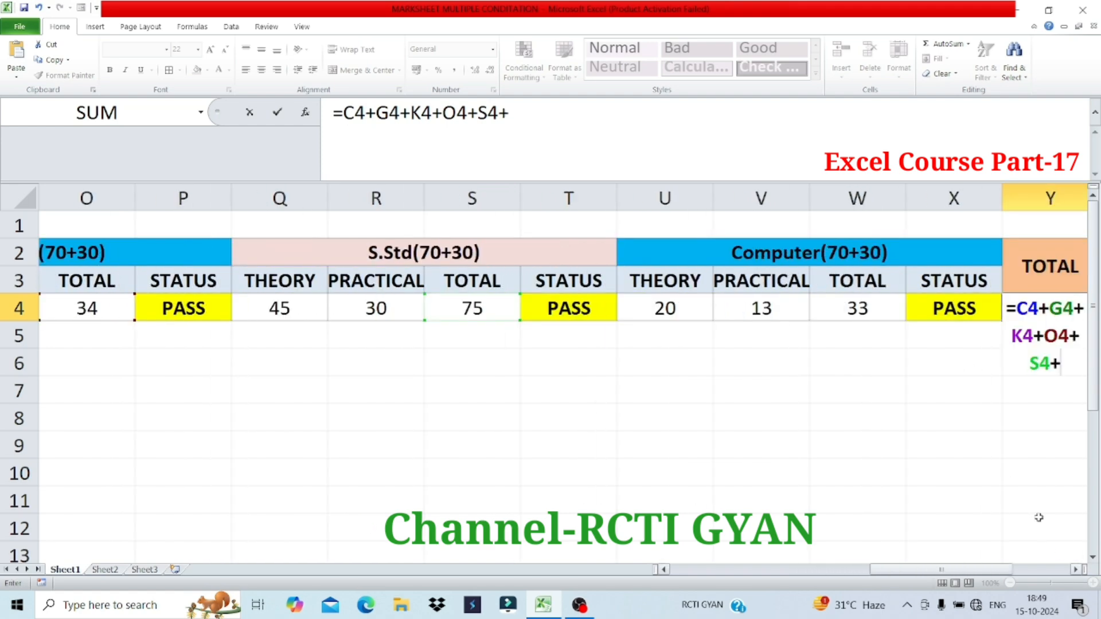
left_click(858, 308)
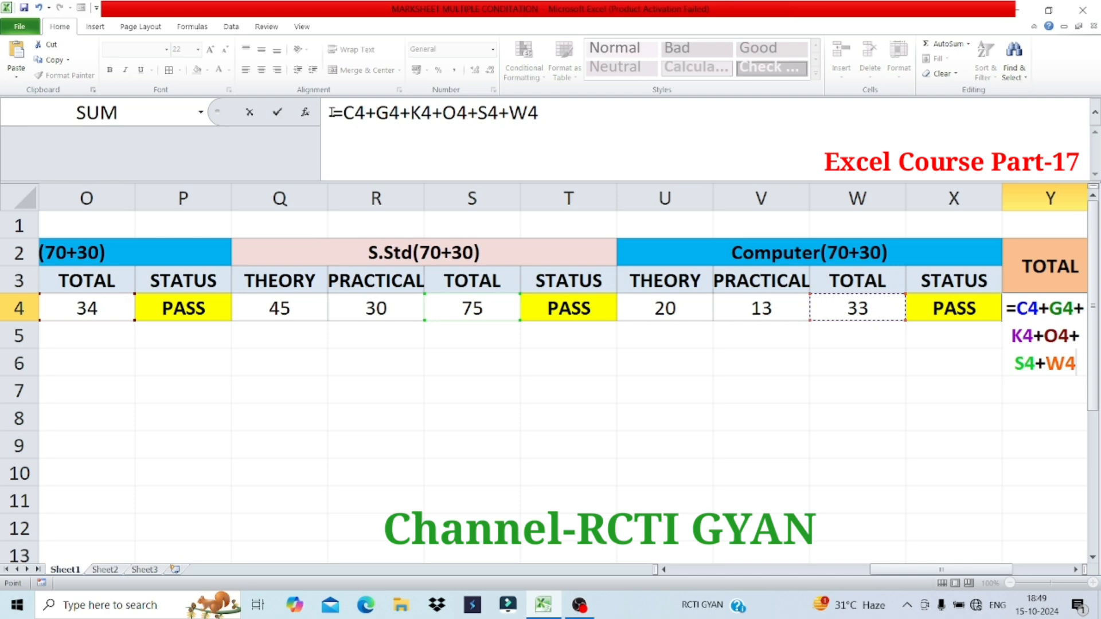
left_click(1075, 570)
left_click(1076, 570)
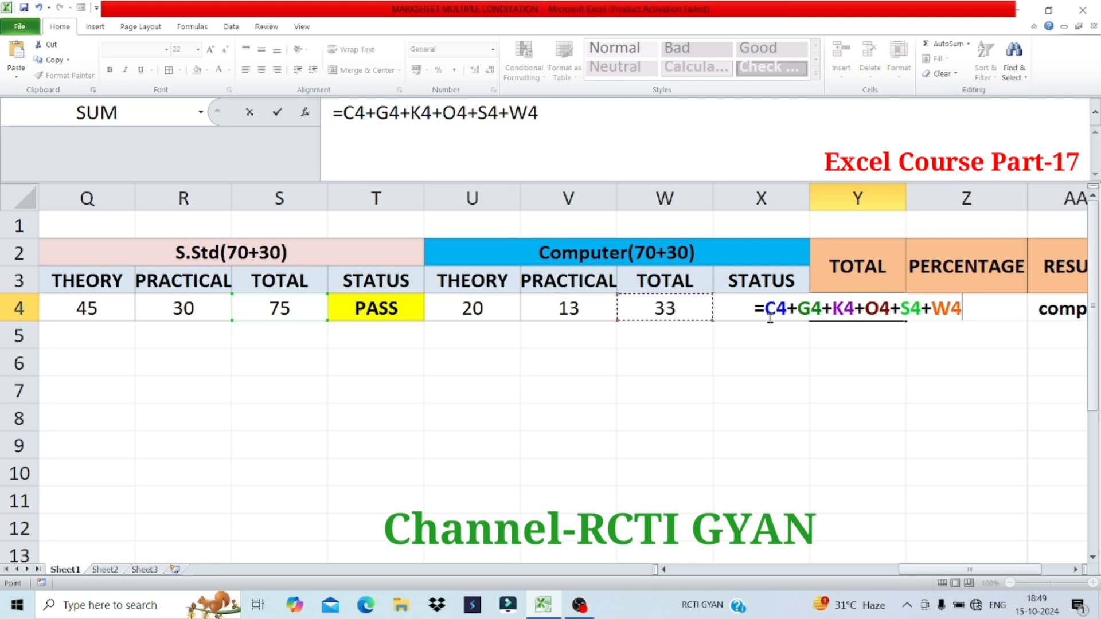
key("Return")
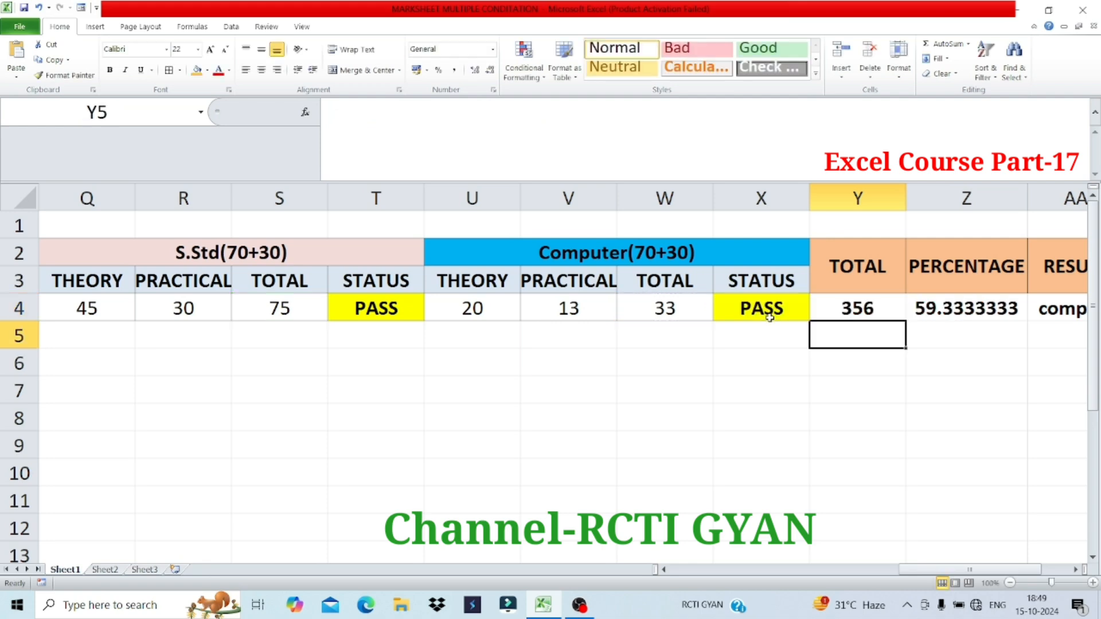
- Examine the S.Std and Computer total formulas in S4 and W4 and the overall total formula in Y4
left_click(659, 304)
left_click(472, 309)
left_click(570, 310)
double_click(658, 310)
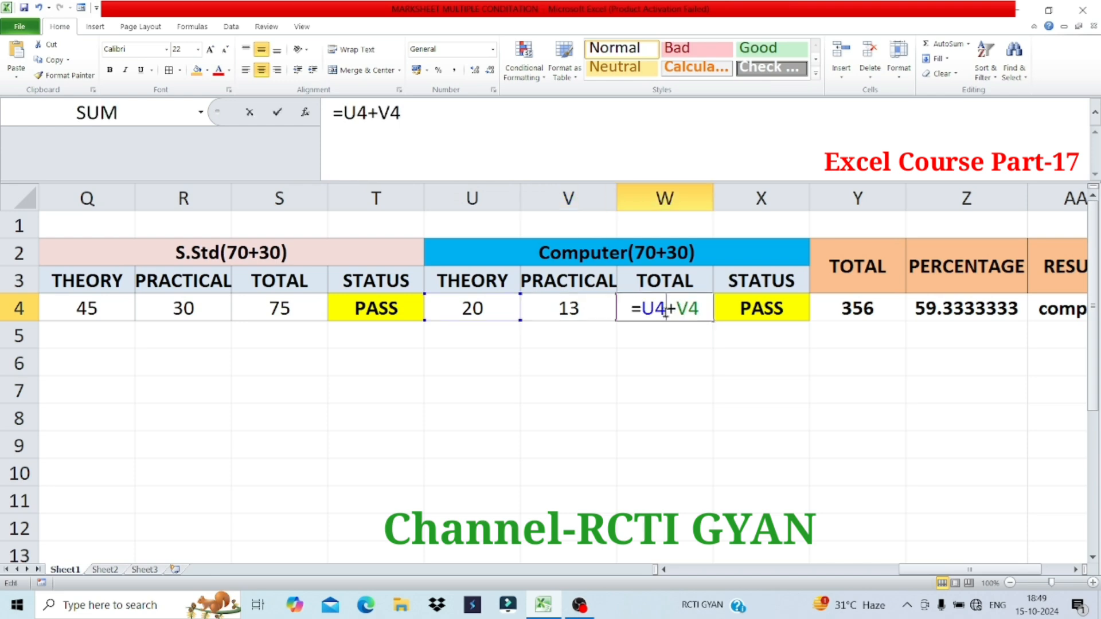
left_click(110, 310)
left_click(209, 310)
left_click(290, 310)
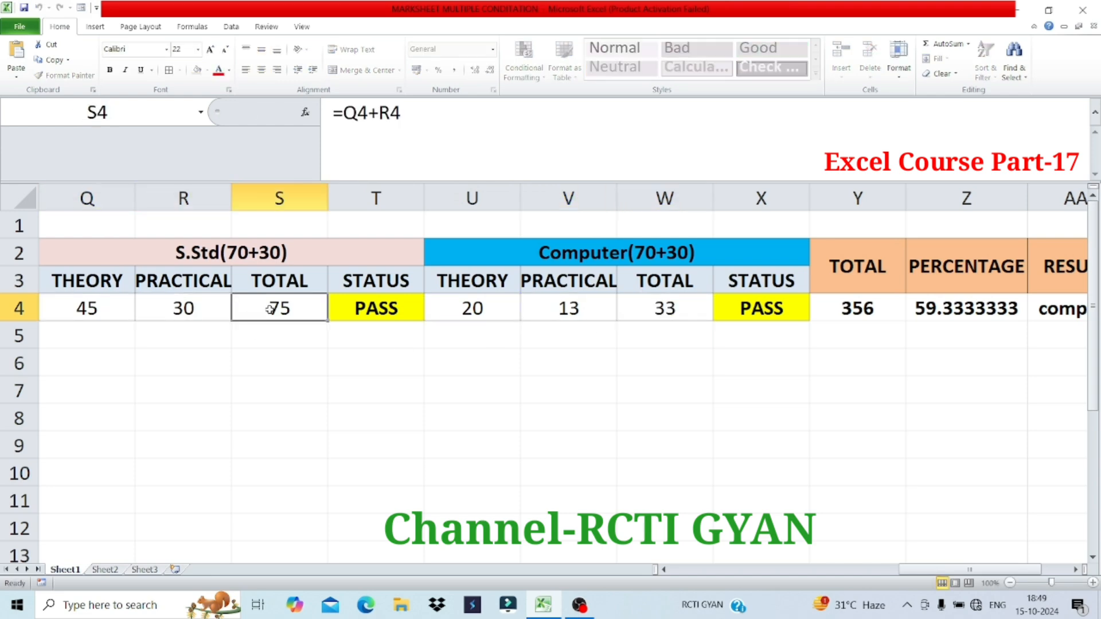
left_click(685, 310)
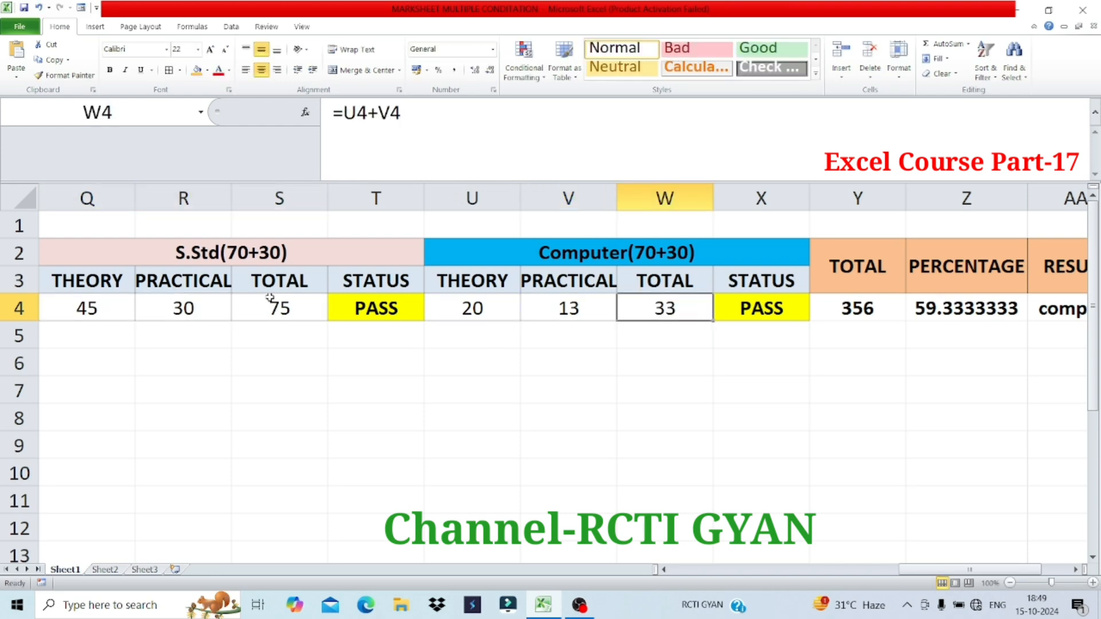
left_click(288, 307)
left_click(678, 307)
double_click(855, 308)
left_click(960, 310)
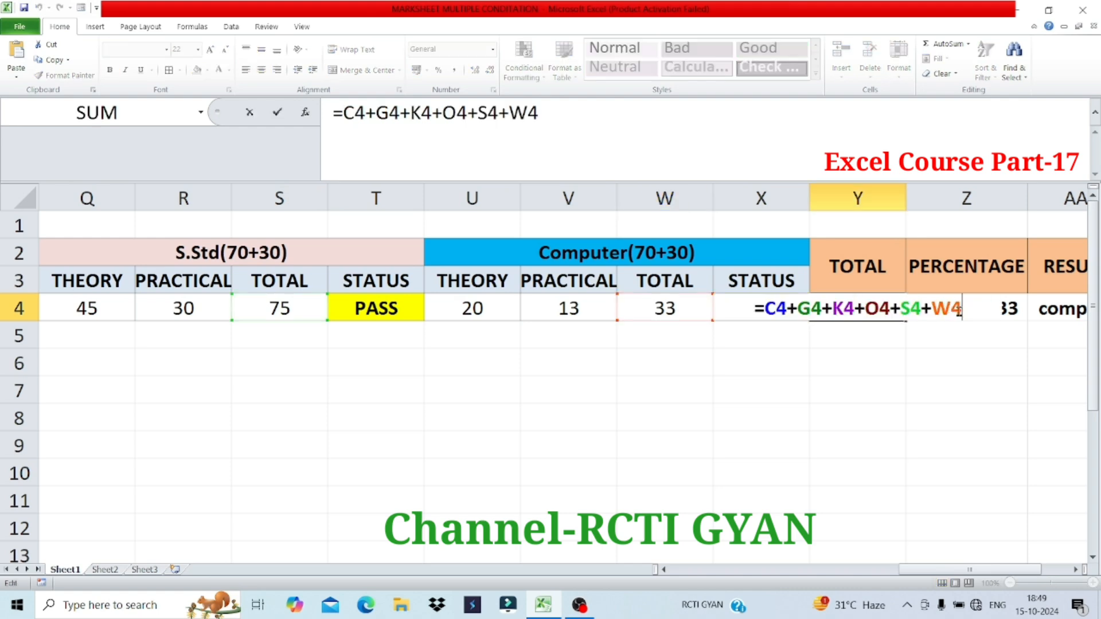
key("Return")
- Clear the percentage formula in Z4 and re-enter it as =Y4/6
left_click(955, 308)
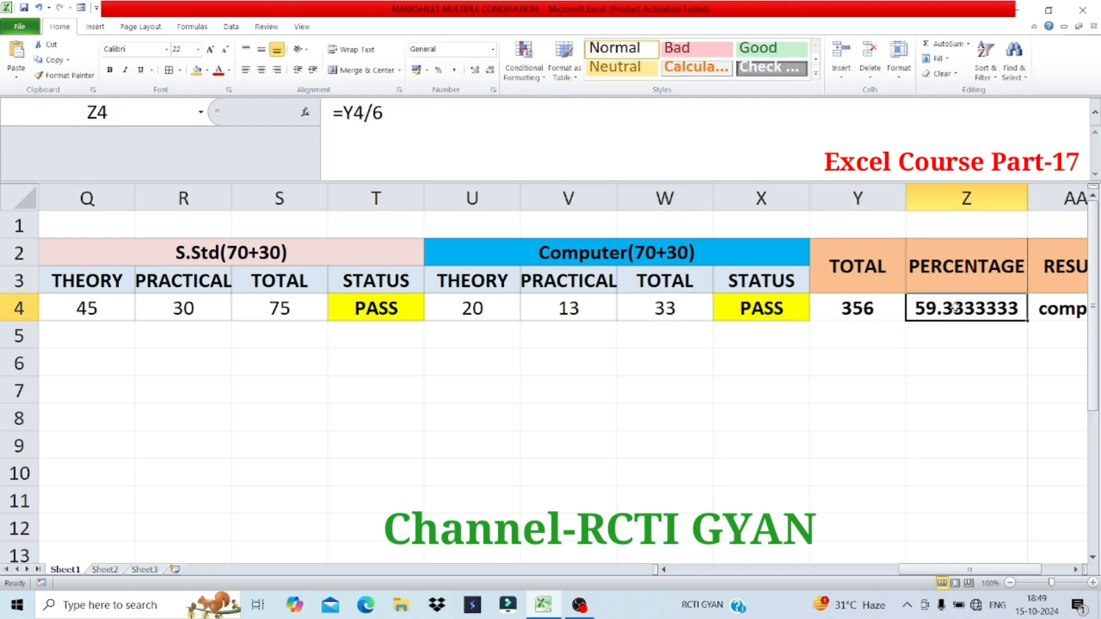
double_click(955, 308)
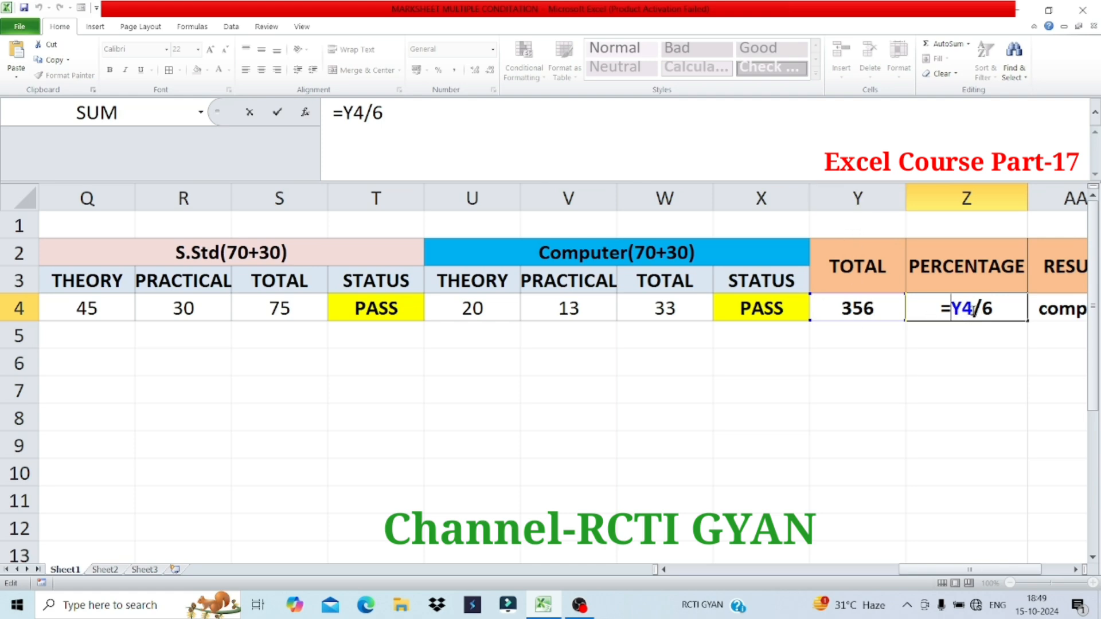
left_click_drag(992, 310, 928, 313)
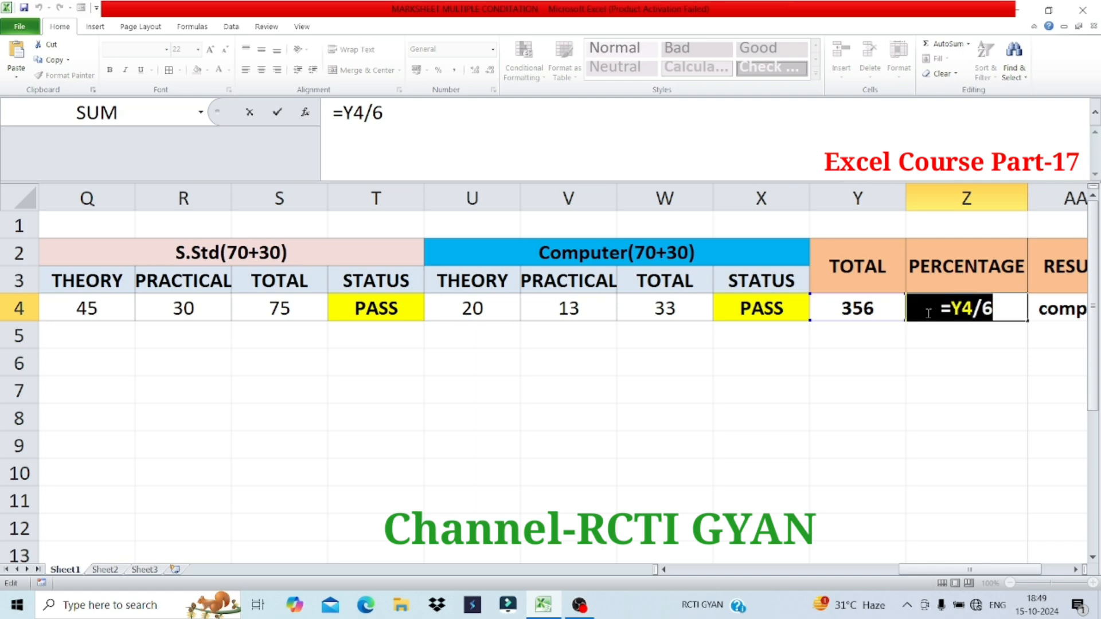
key("BackSpace")
type("=")
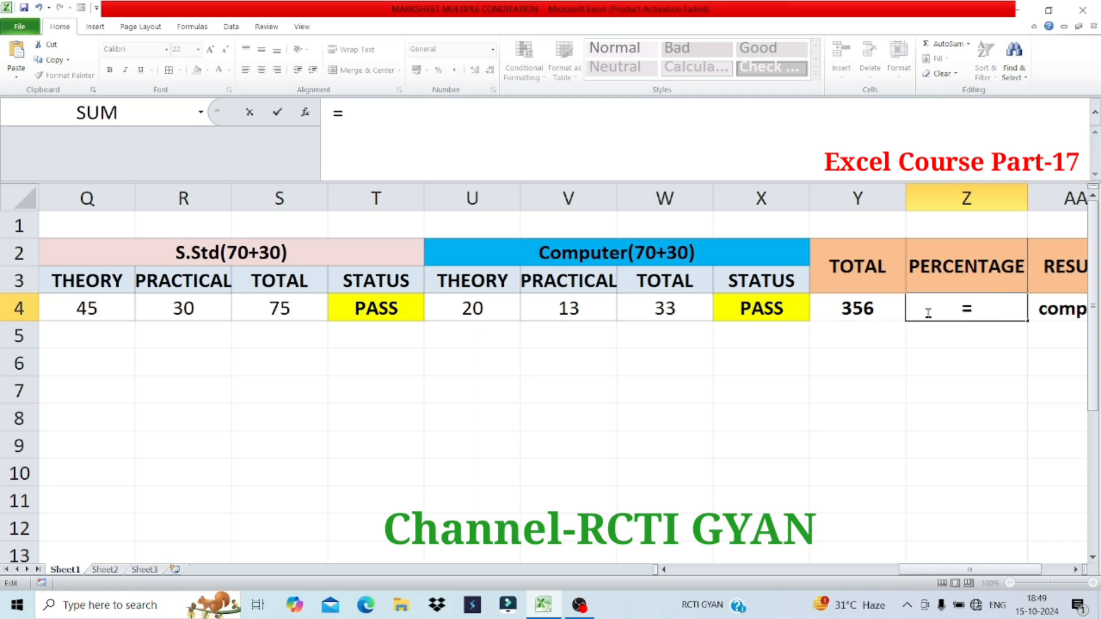
type("Y4")
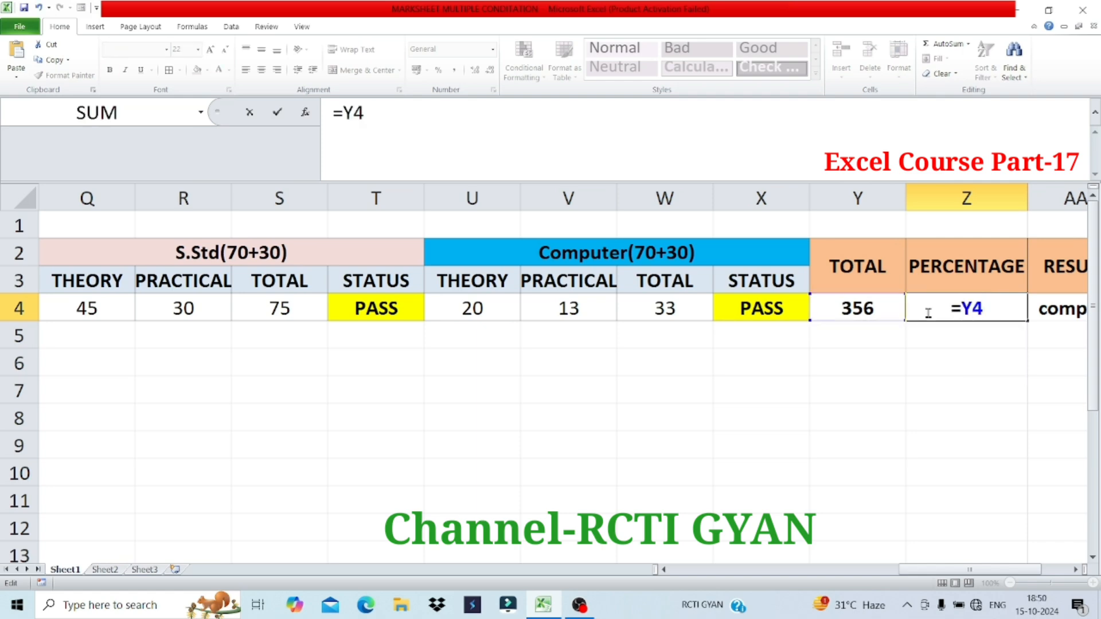
type("/")
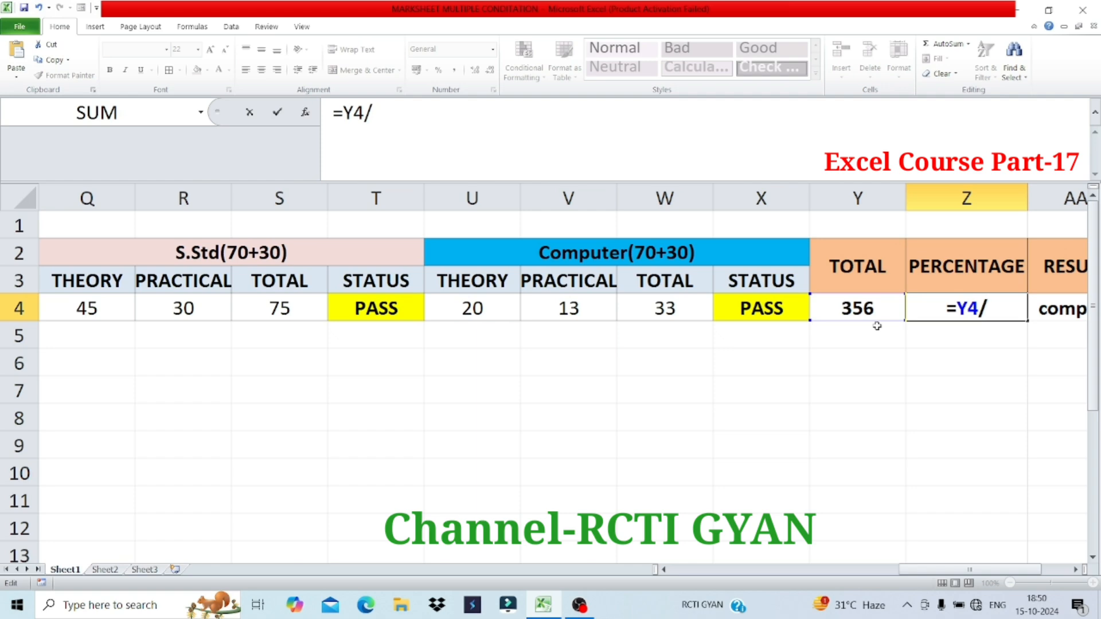
type("6")
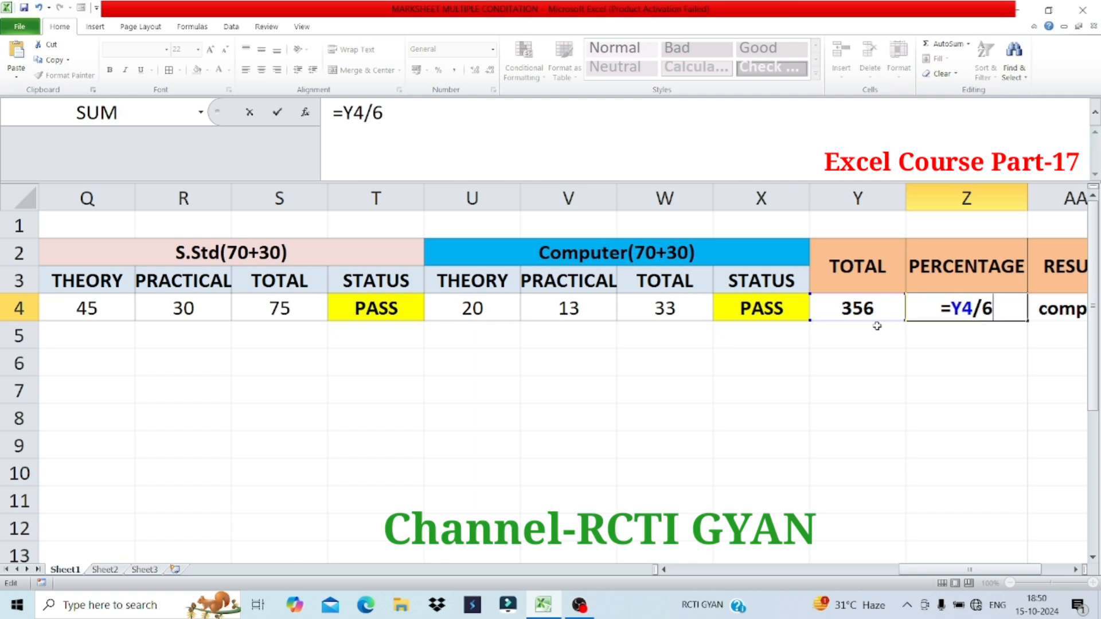
key("Return")
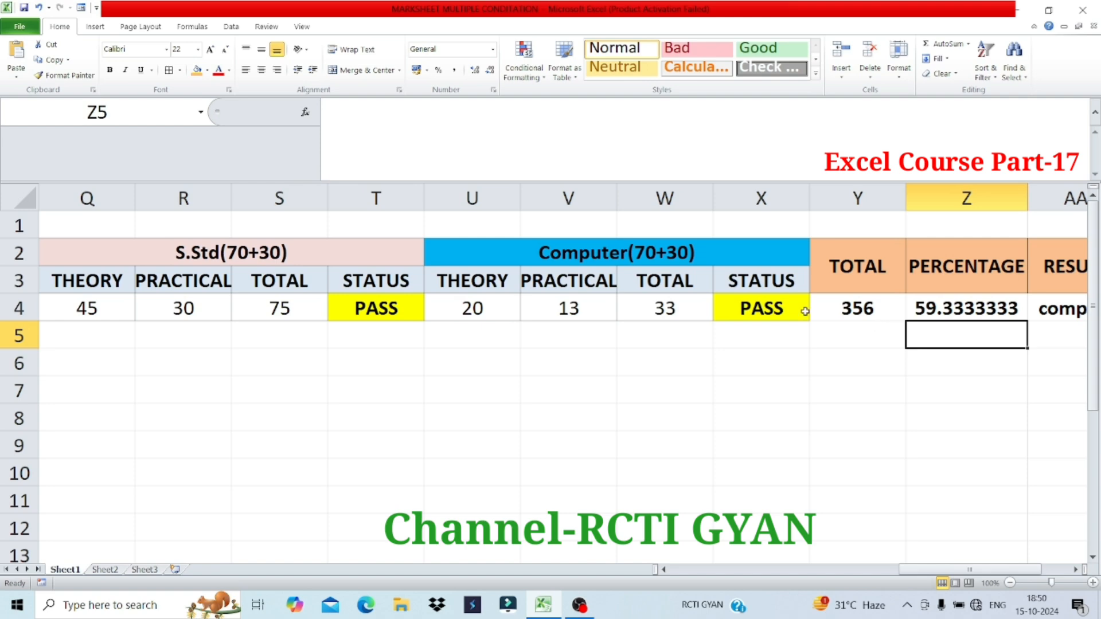
- Examine the full Computer status formula in X4, including its COUNTIF and AND conditions
double_click(748, 308)
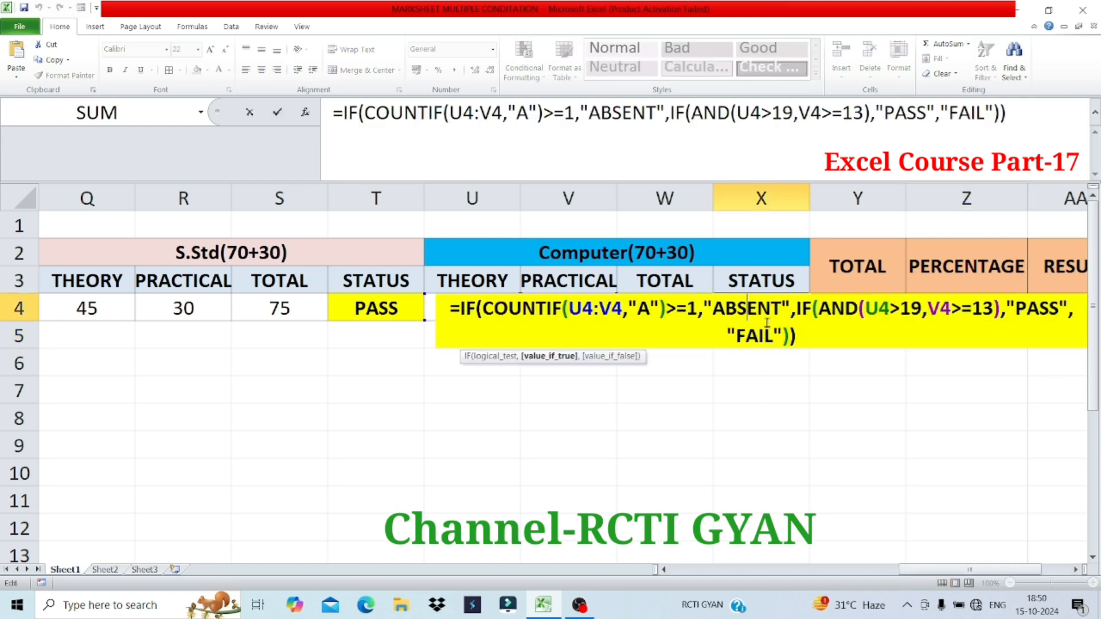
left_click_drag(803, 336, 457, 285)
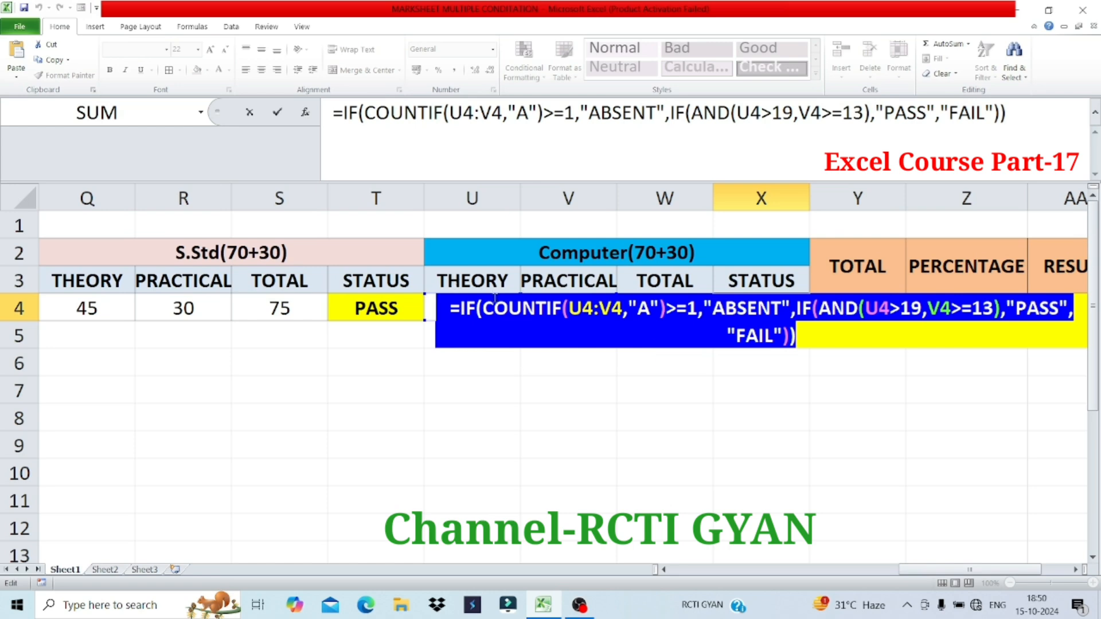
left_click(809, 343)
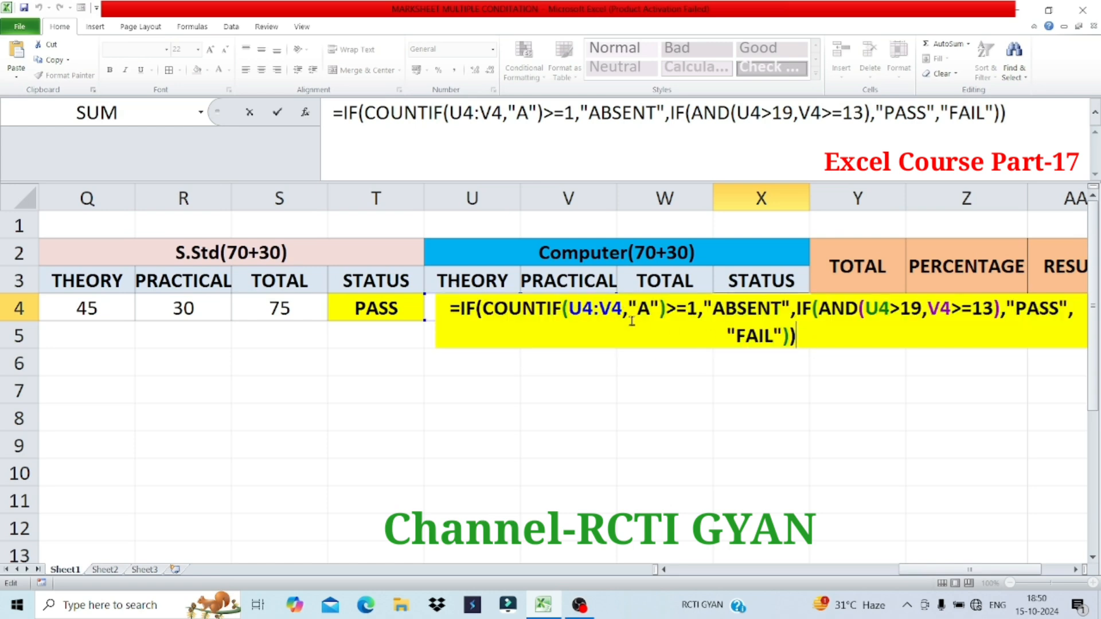
key("Return")
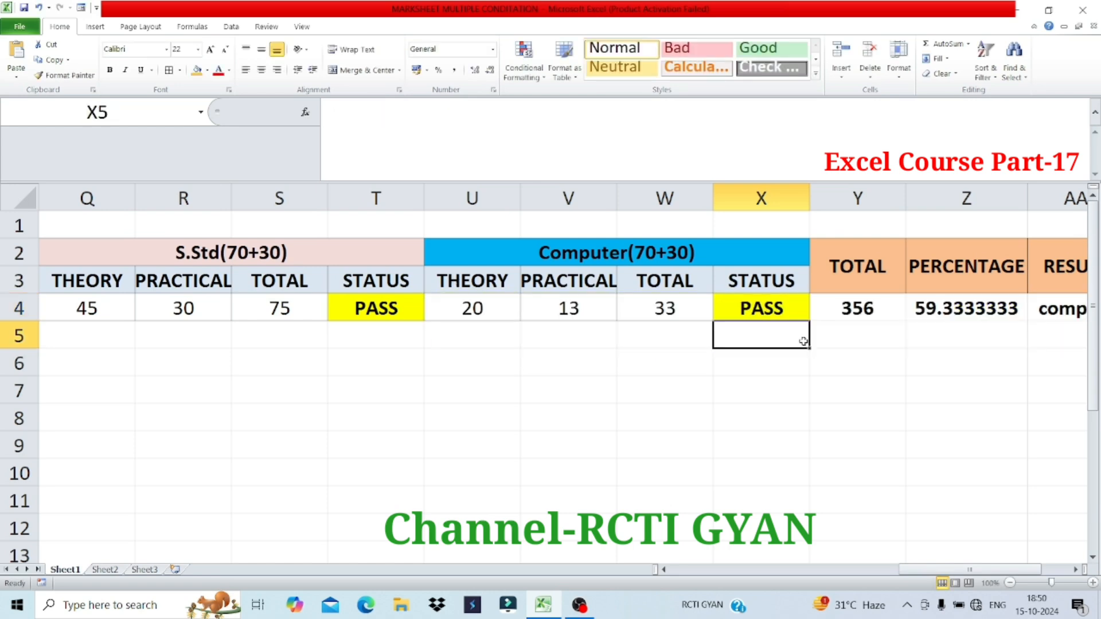
- Set the Computer theory mark in U4 to 45
left_click(1075, 570)
left_click(1075, 570)
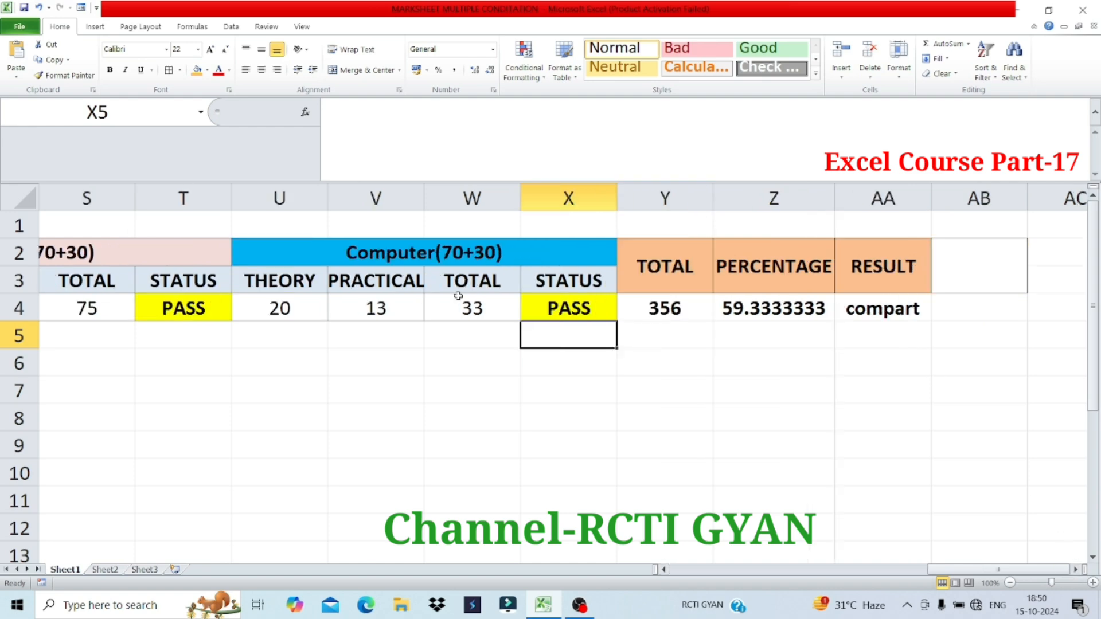
left_click(282, 310)
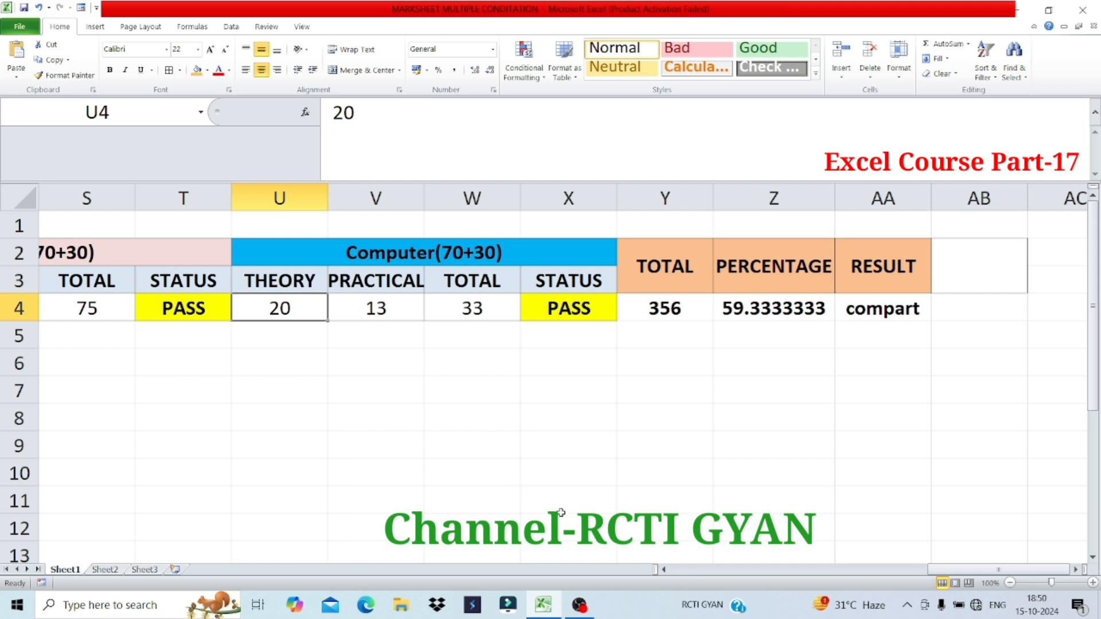
type("45")
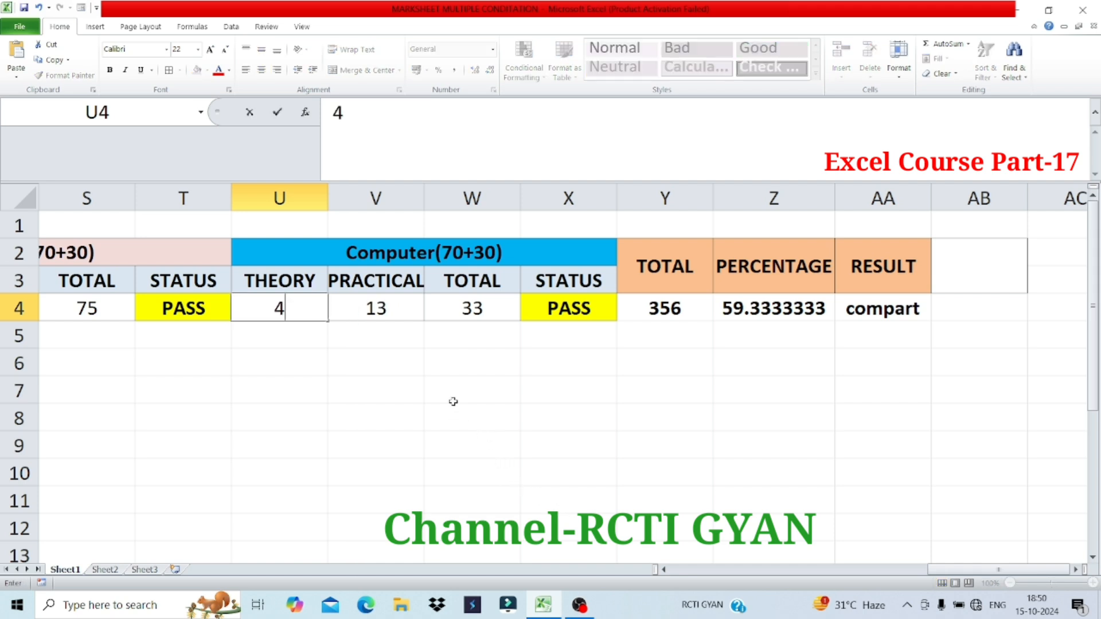
key("Return")
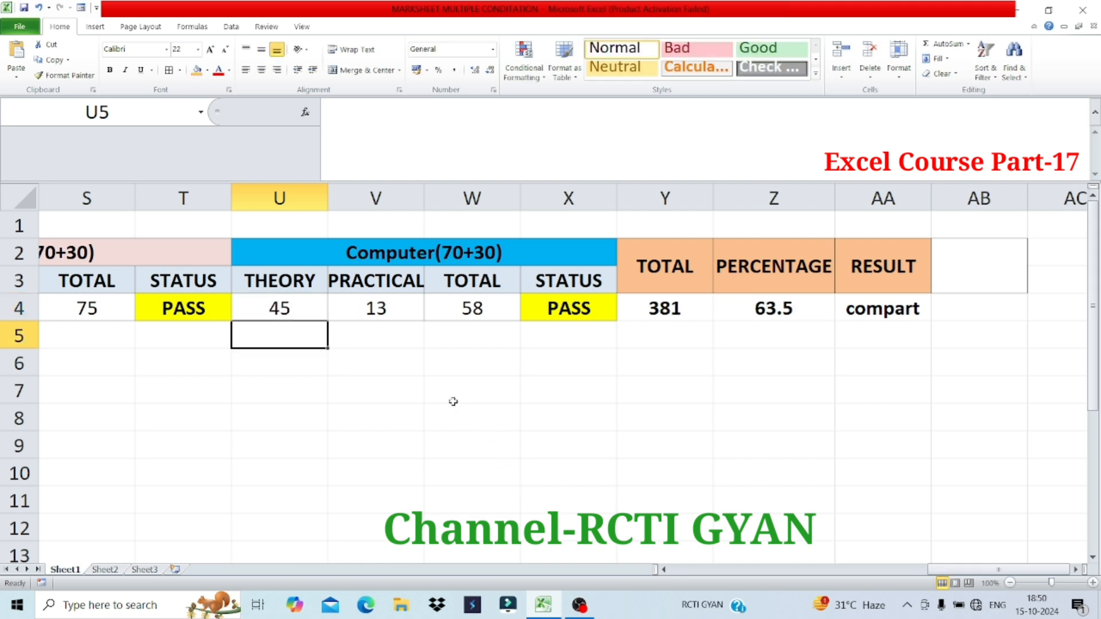
- Check the result formula in AA4 and set the Hindi practical mark in B4 to 20
left_click(870, 306)
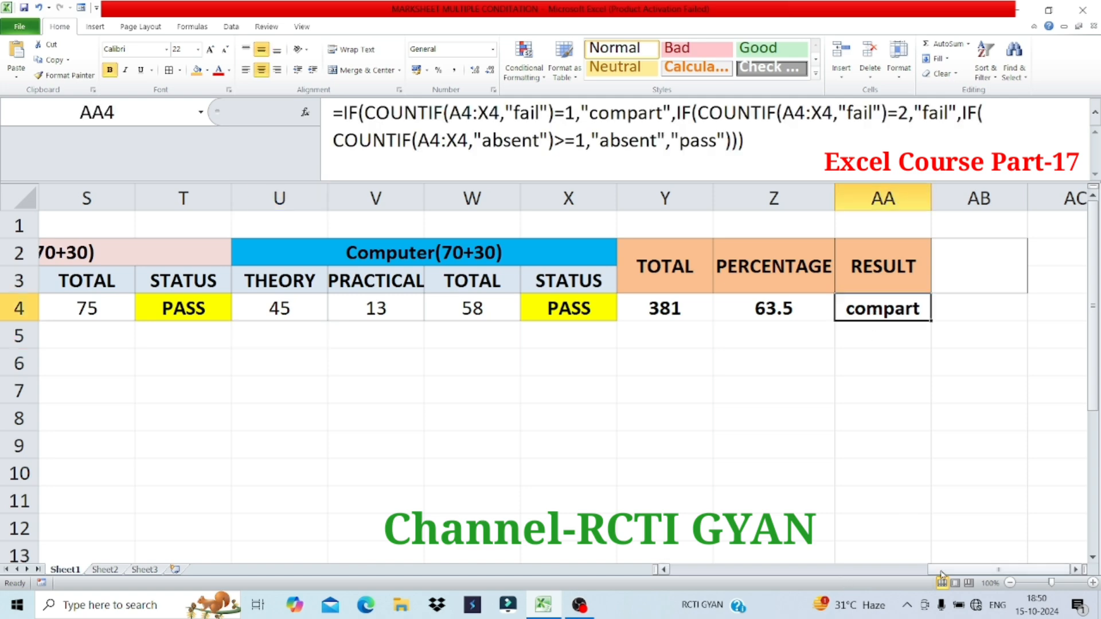
left_click_drag(664, 569, 664, 571)
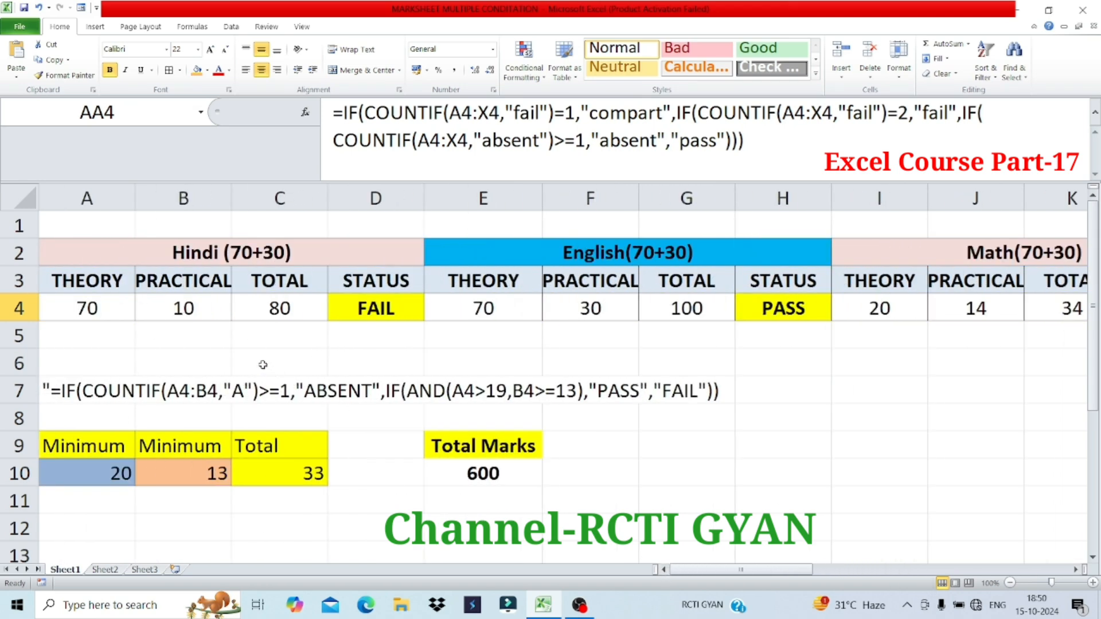
left_click(195, 308)
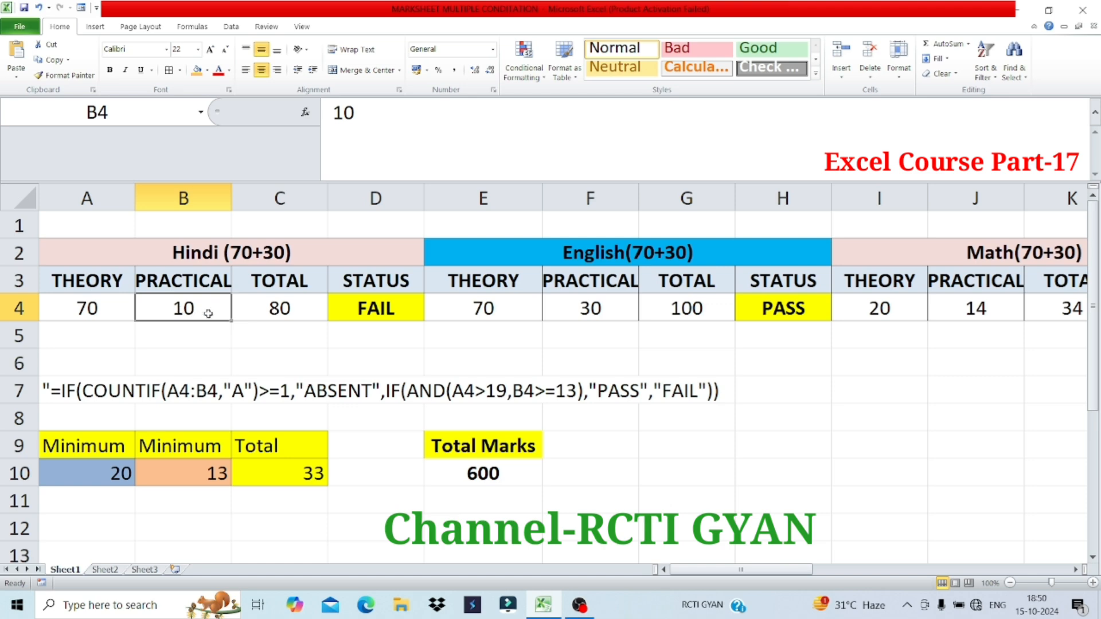
type("20")
key("Return")
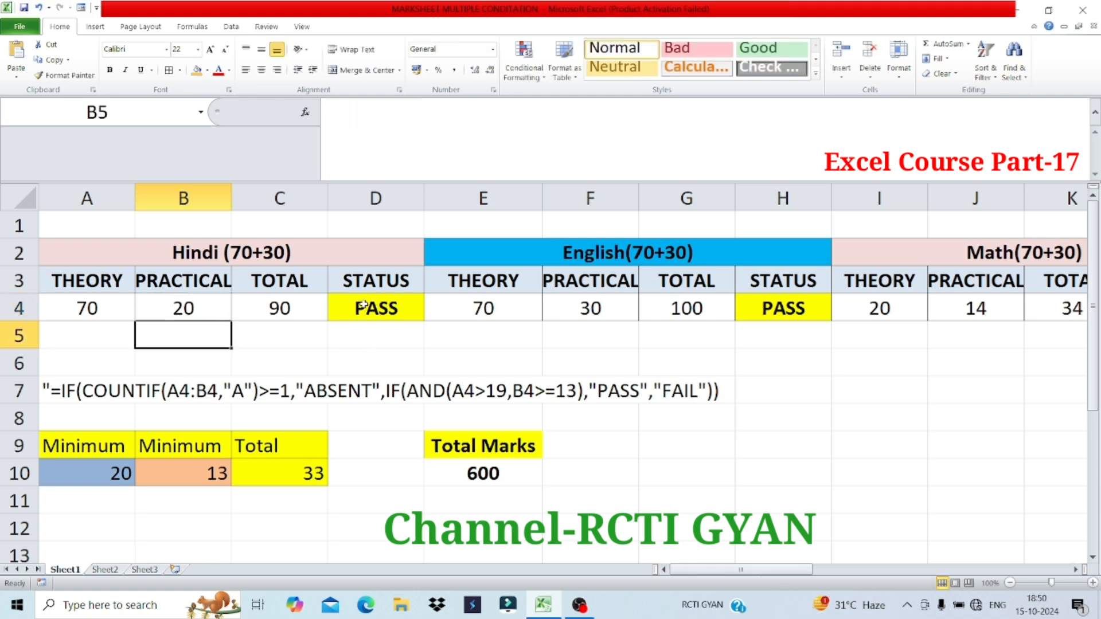
- Clear the existing result formula from AA4
left_click_drag(718, 570, 990, 570)
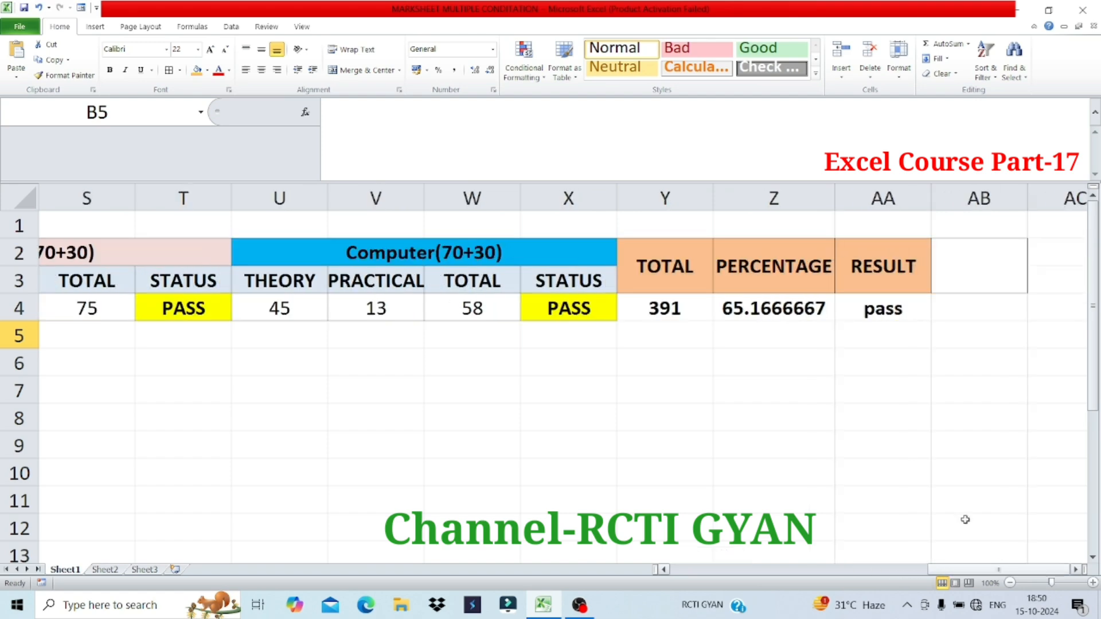
left_click(889, 317)
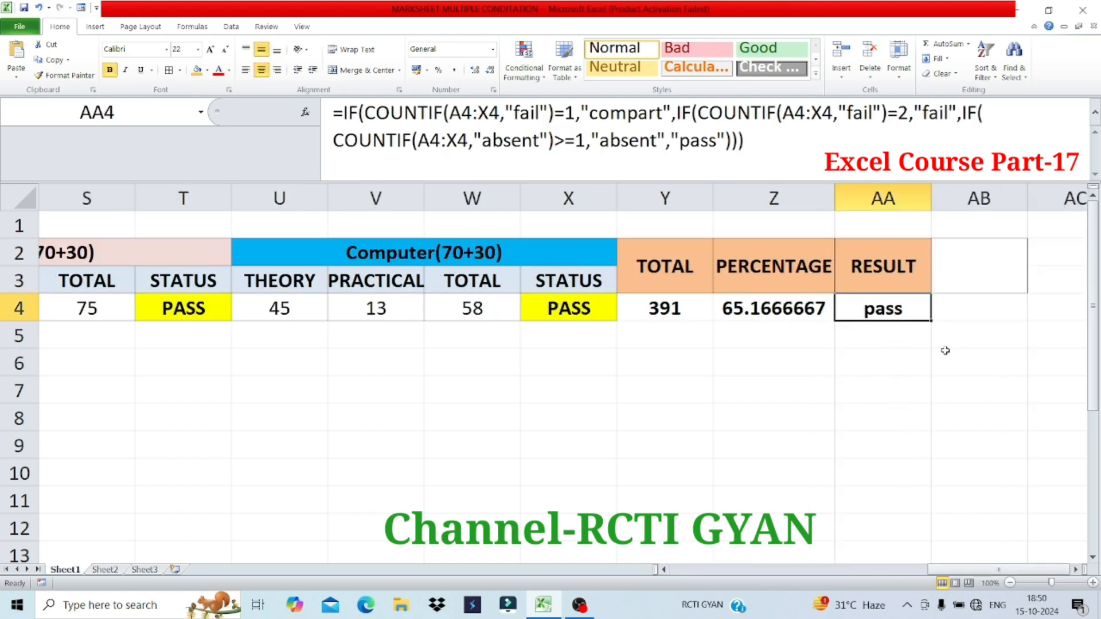
key("Delete")
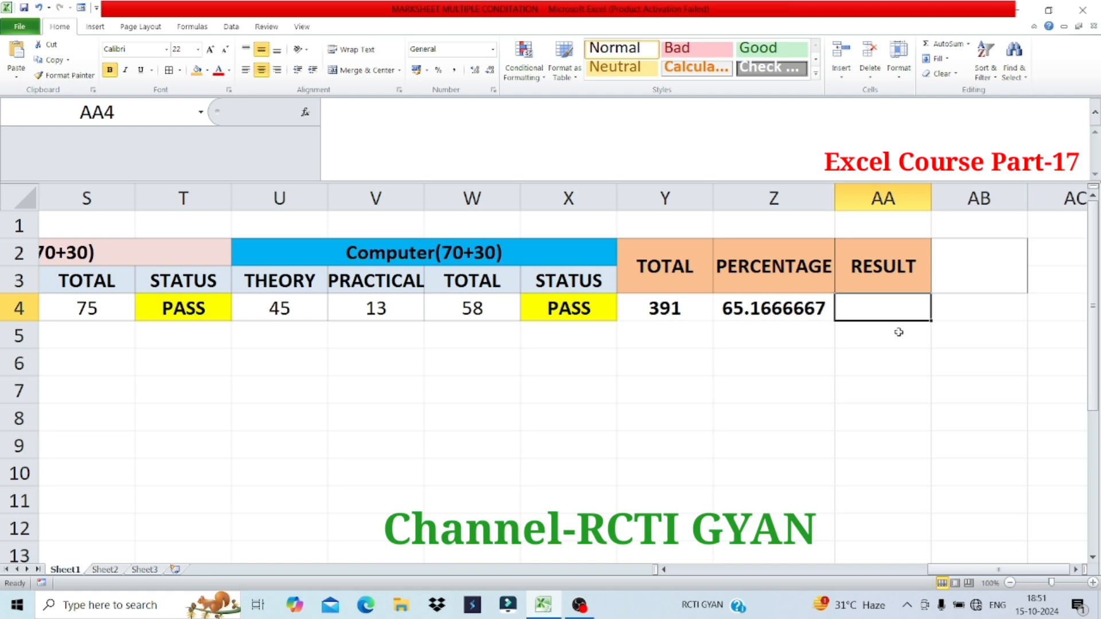
type("=IF")
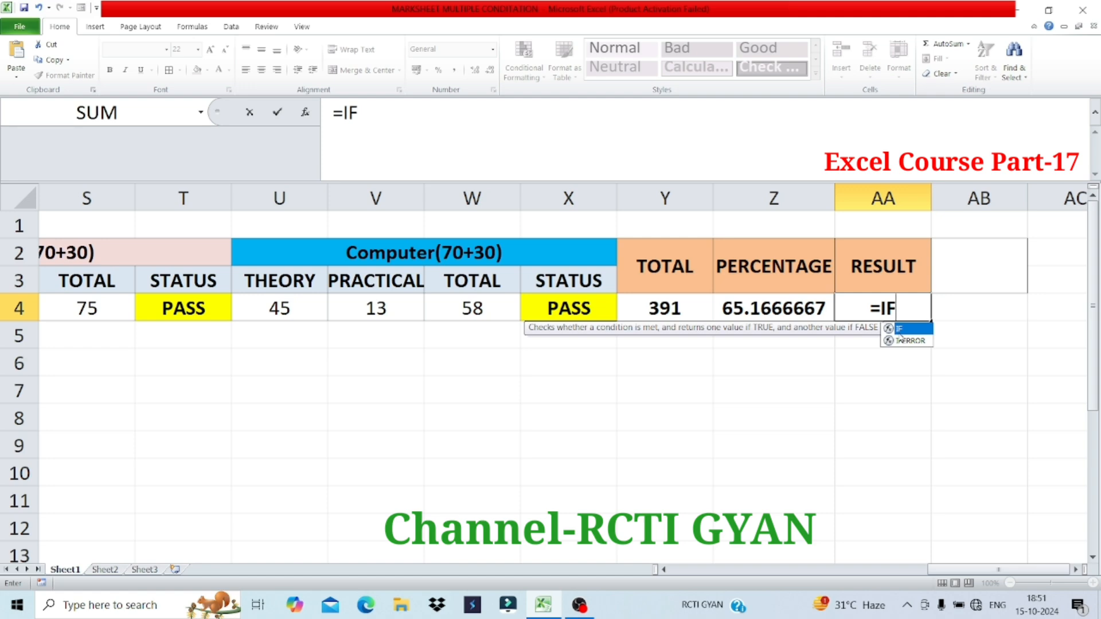
double_click(899, 331)
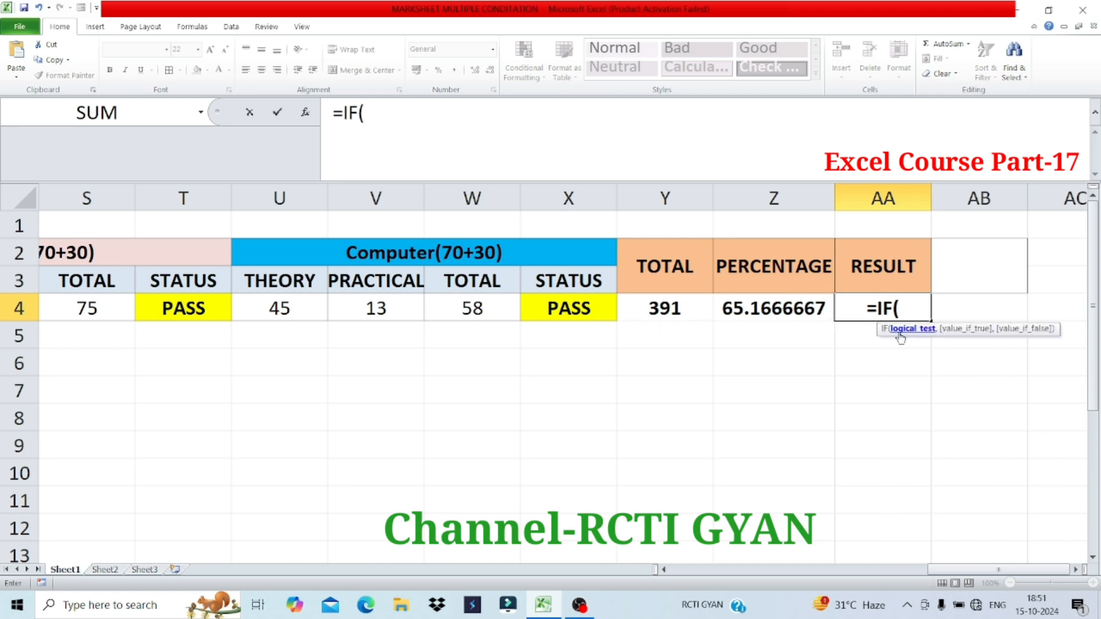
type("A")
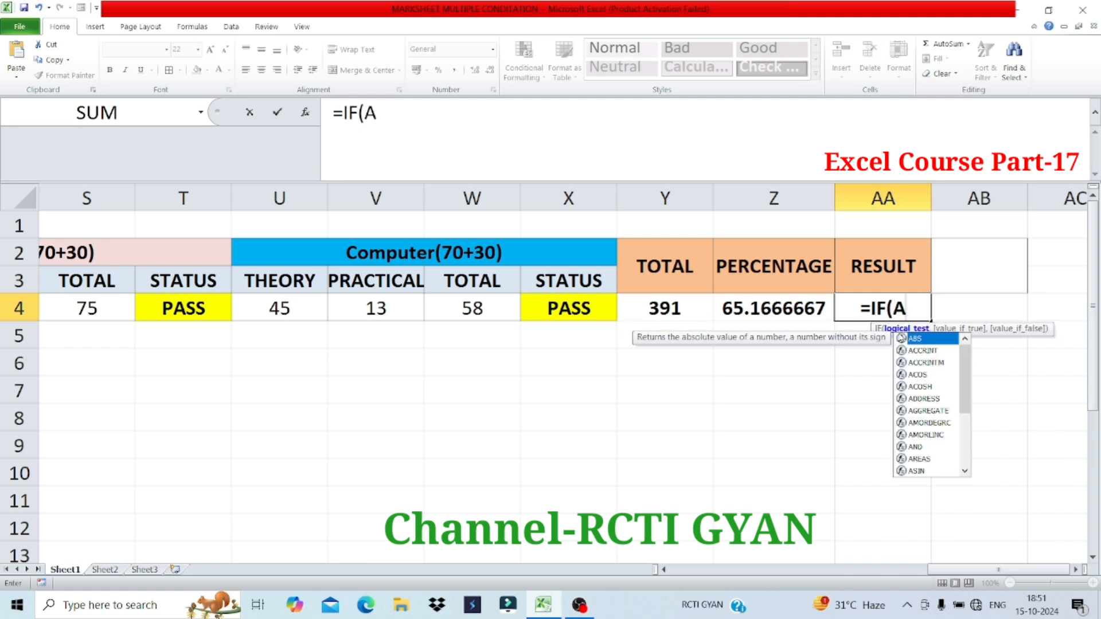
key("BackSpace")
key("BackSpace")
key("BackSpace")
key("BackSpace")
key("BackSpace")
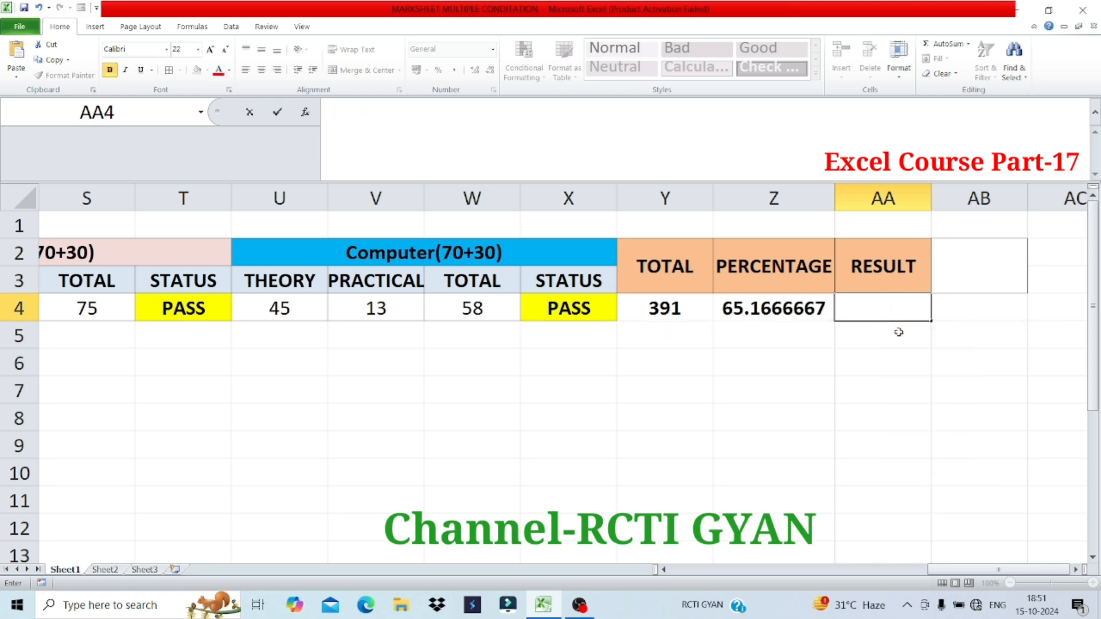
- Review the marksheet row from the Hindi theory mark in A4 to the Computer status in X4, ending on result cell AA4
left_click_drag(963, 569, 705, 569)
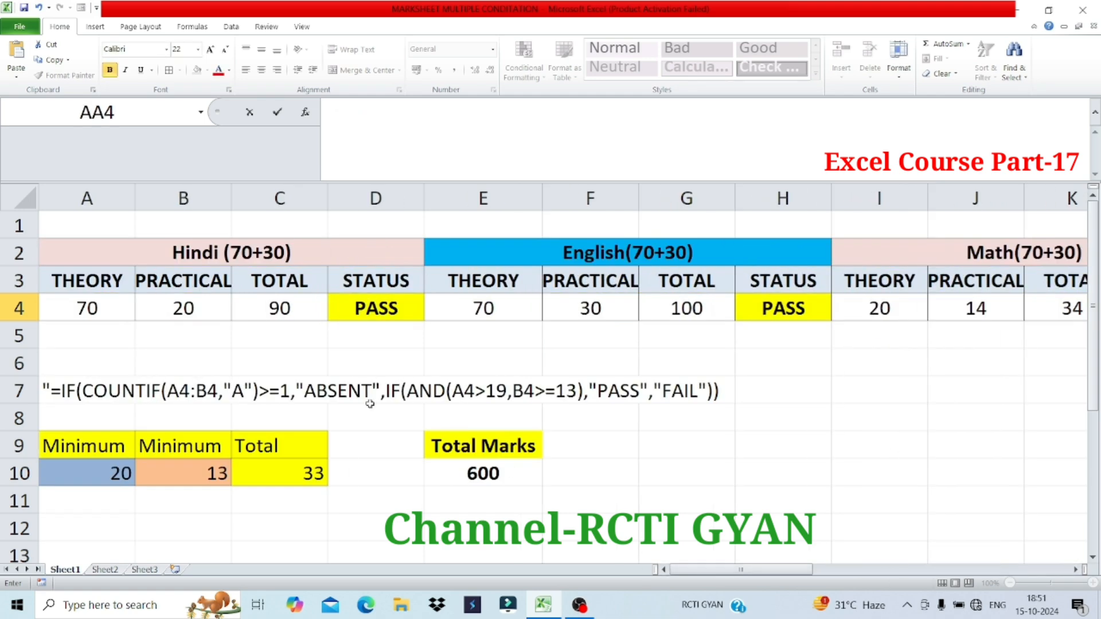
left_click(88, 201)
double_click(87, 308)
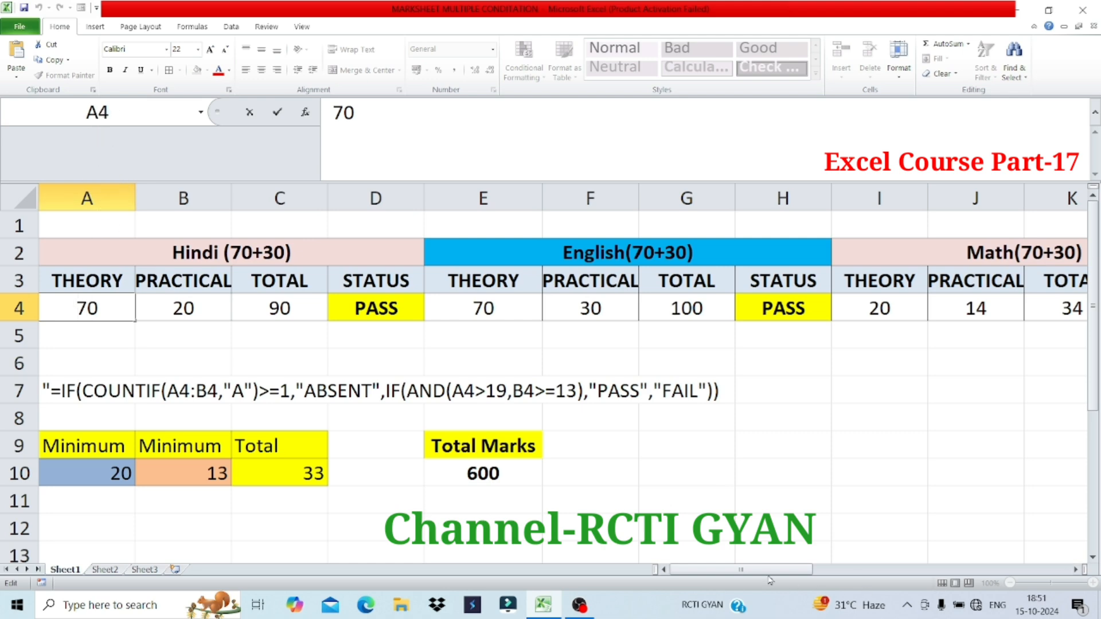
left_click_drag(767, 571, 1024, 566)
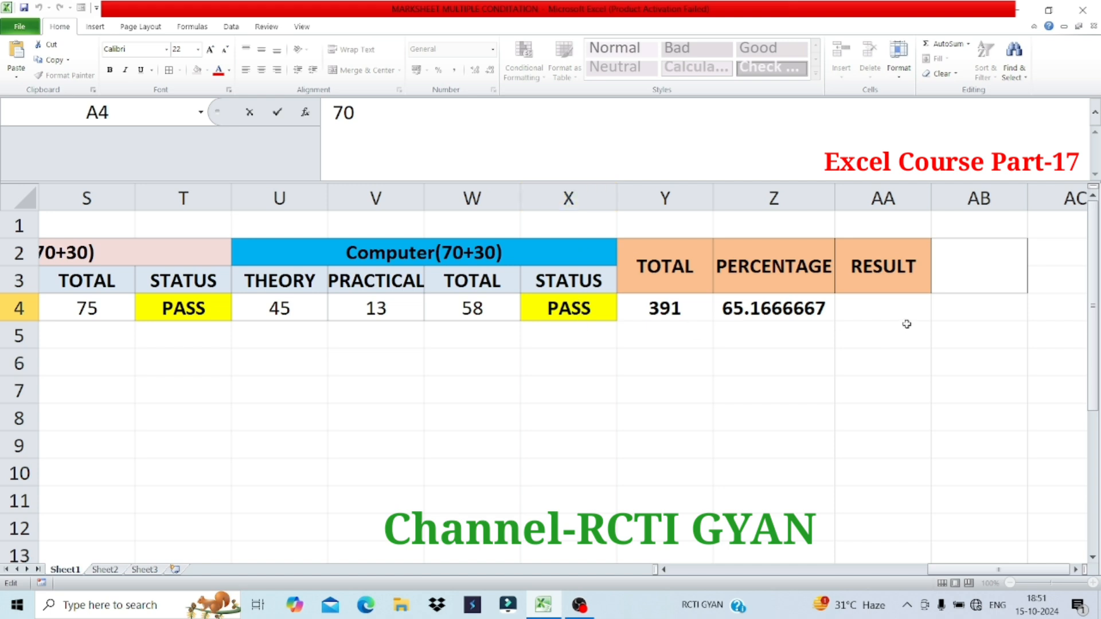
left_click(867, 307)
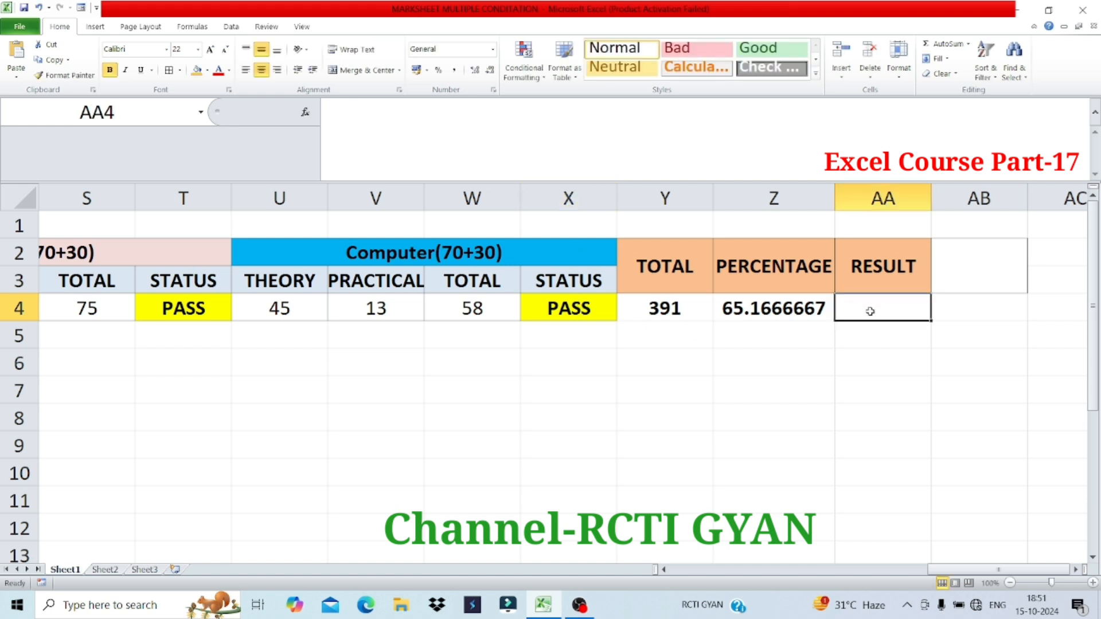
- Begin an IF formula in result cell AA4 whose logical test is a COUNTIF over the range A4:X4
left_click(1076, 570)
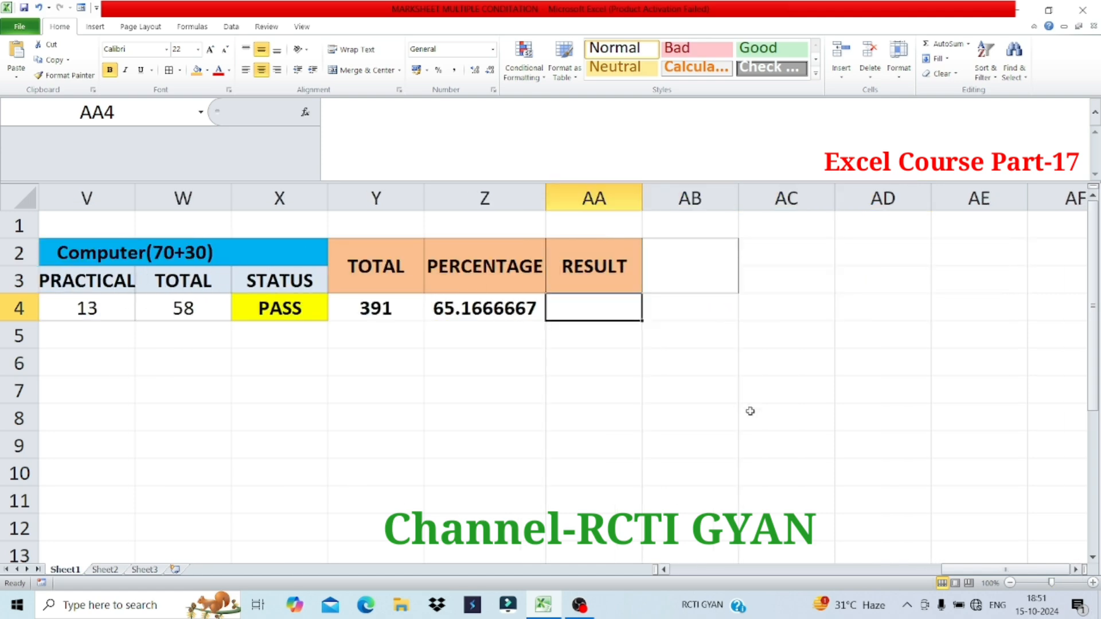
type("=")
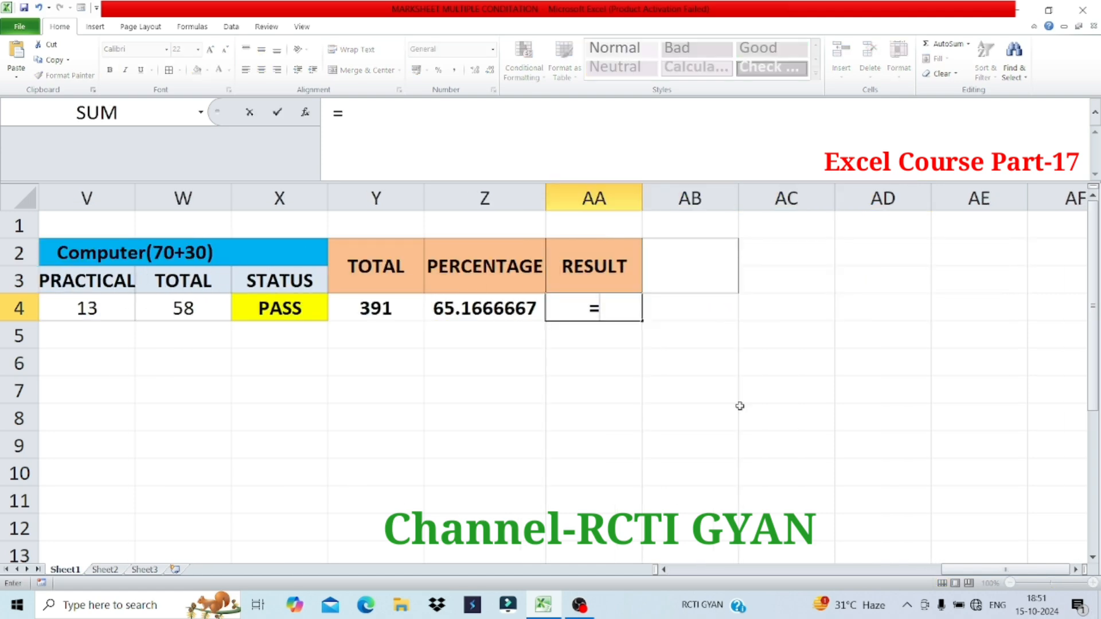
type("IF(")
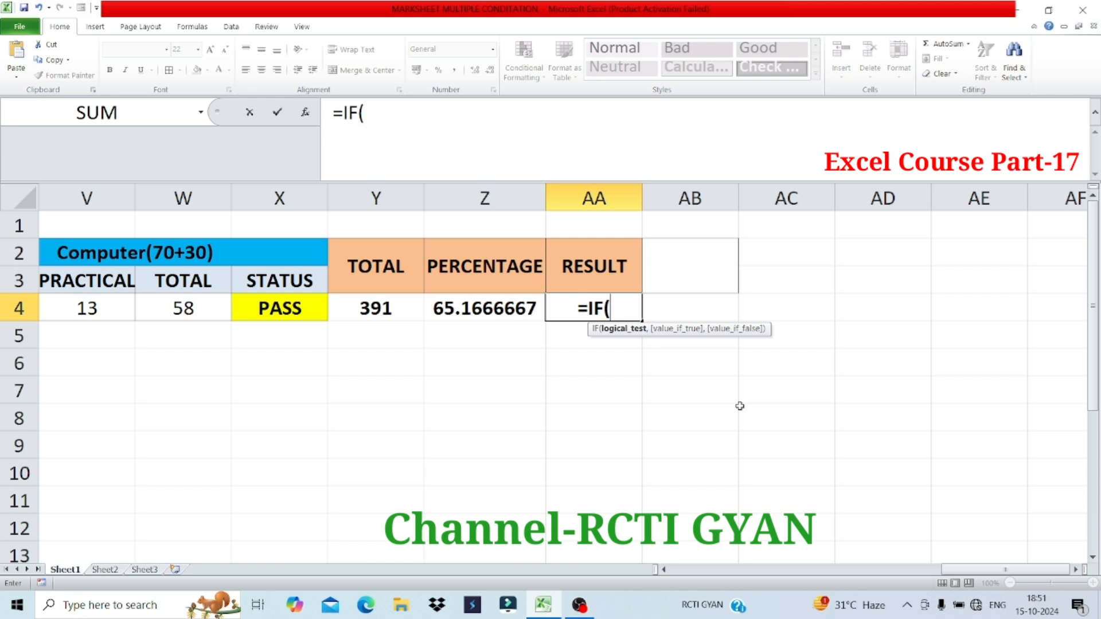
type("COU")
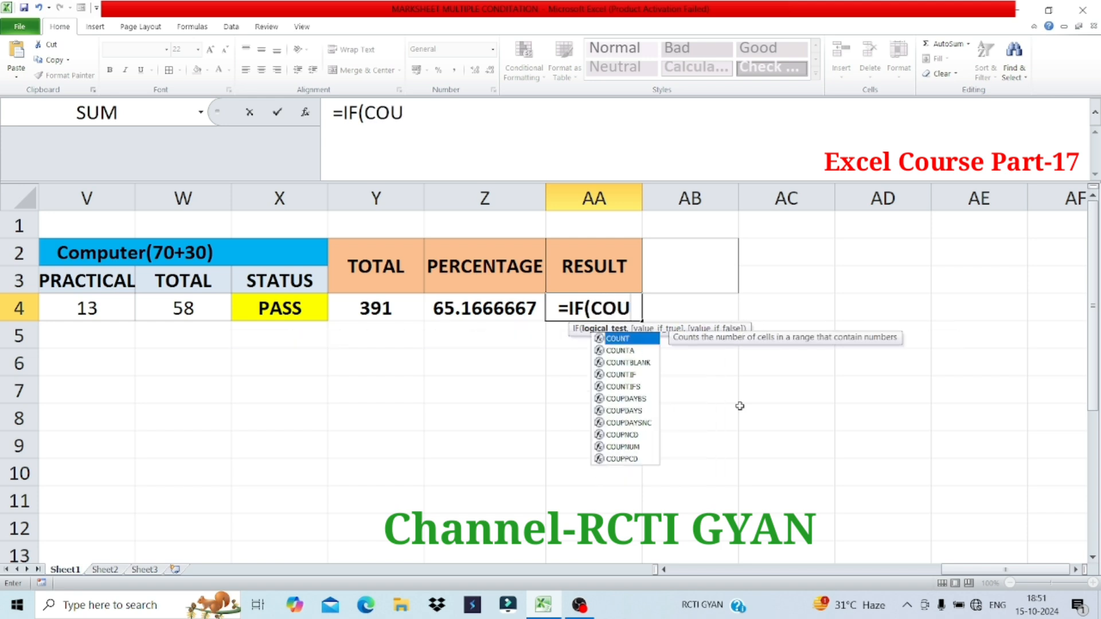
type("NTIF")
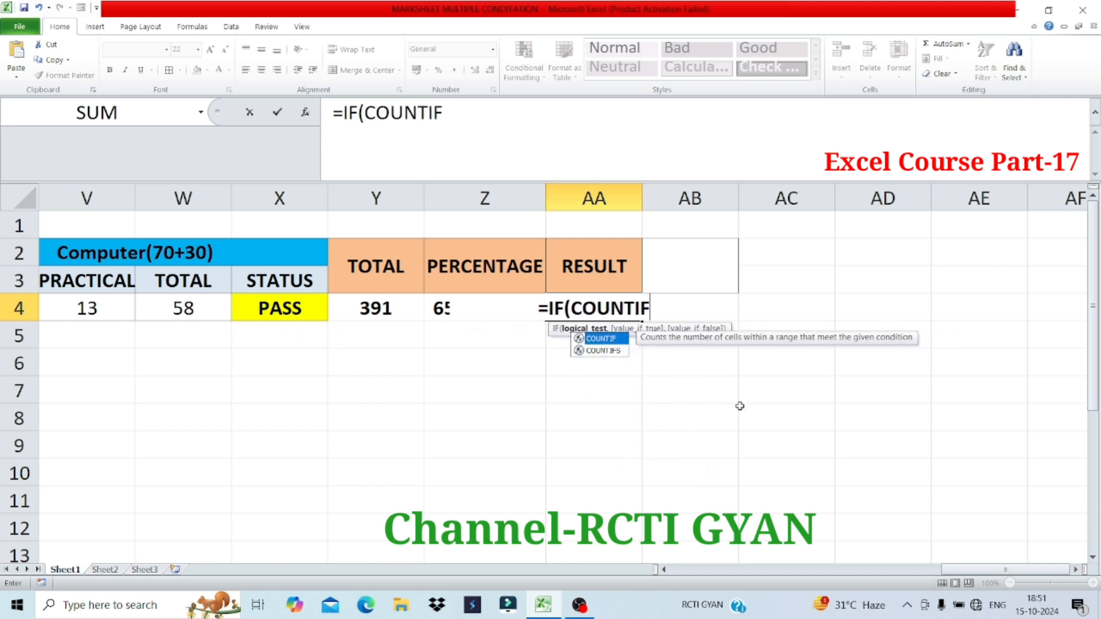
type("(")
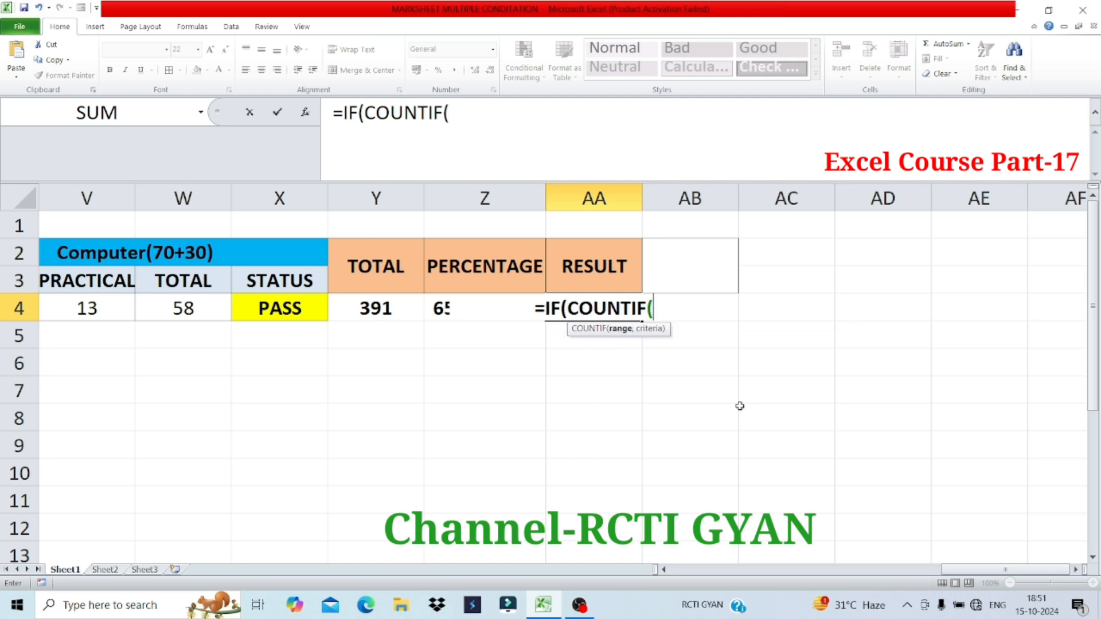
type("A4:")
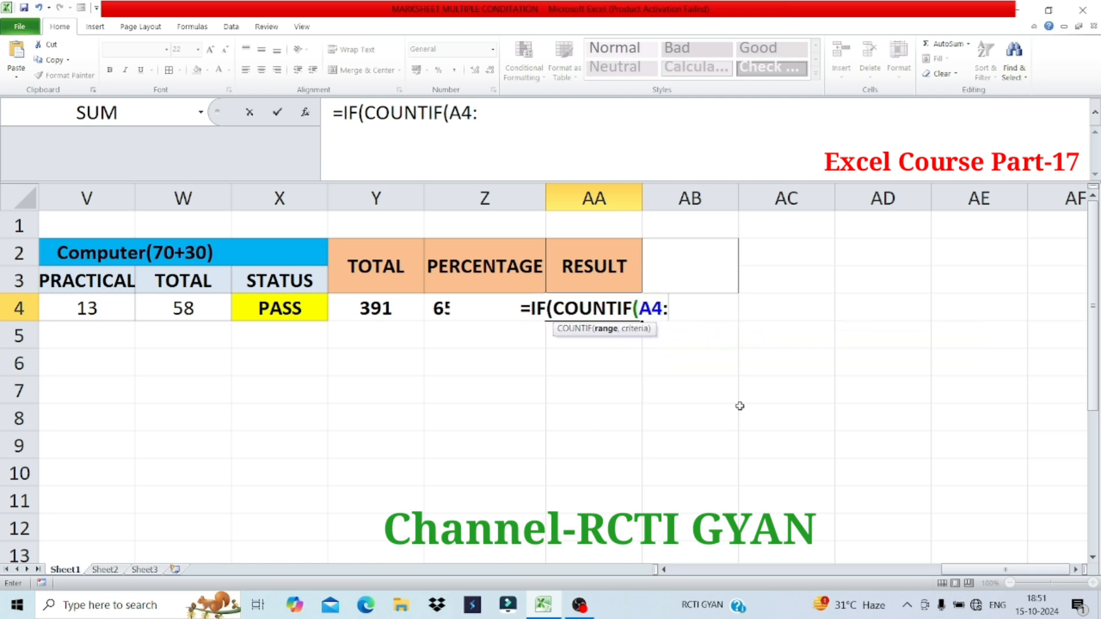
type("X")
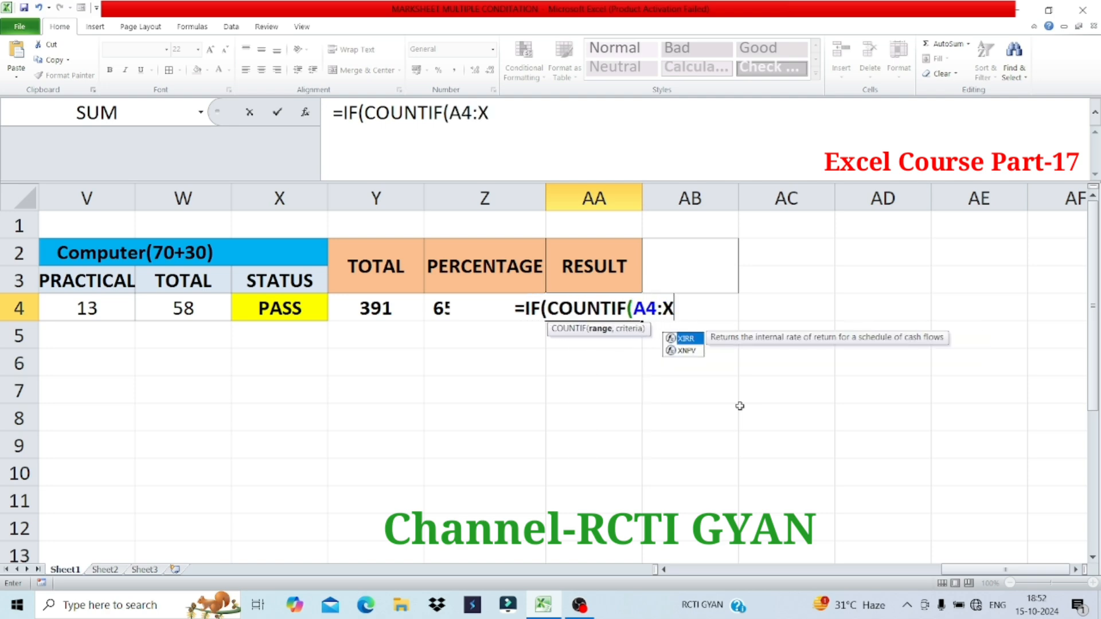
type("4")
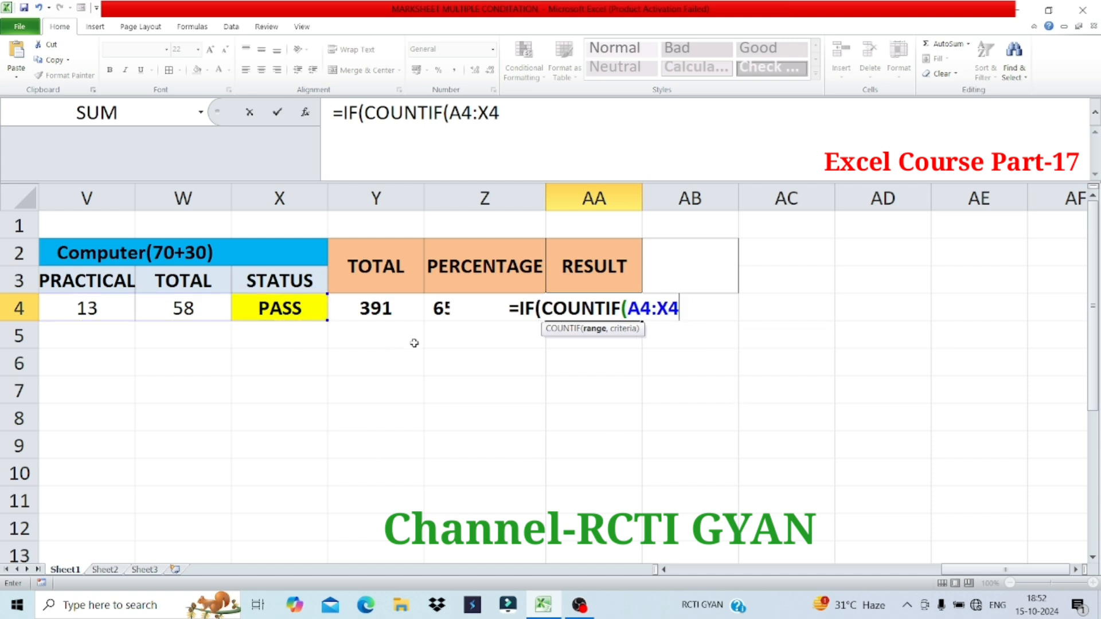
- Complete the logical test in AA4 by giving COUNTIF the criterion "FAIL" and comparing the count with =1
type(",")
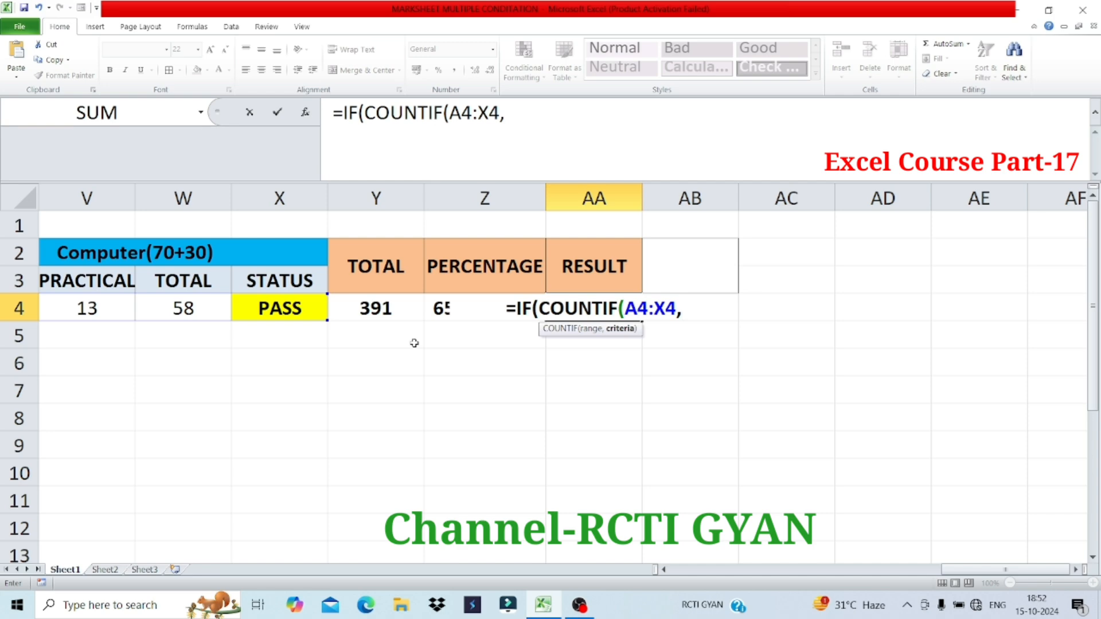
type("\"FAIL")
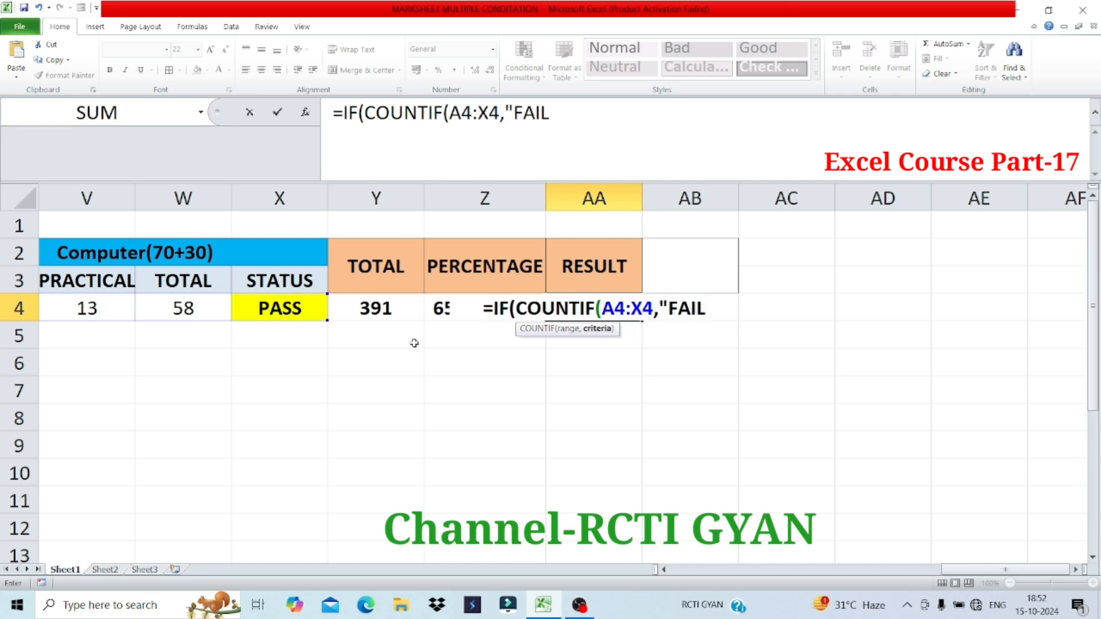
type("\"")
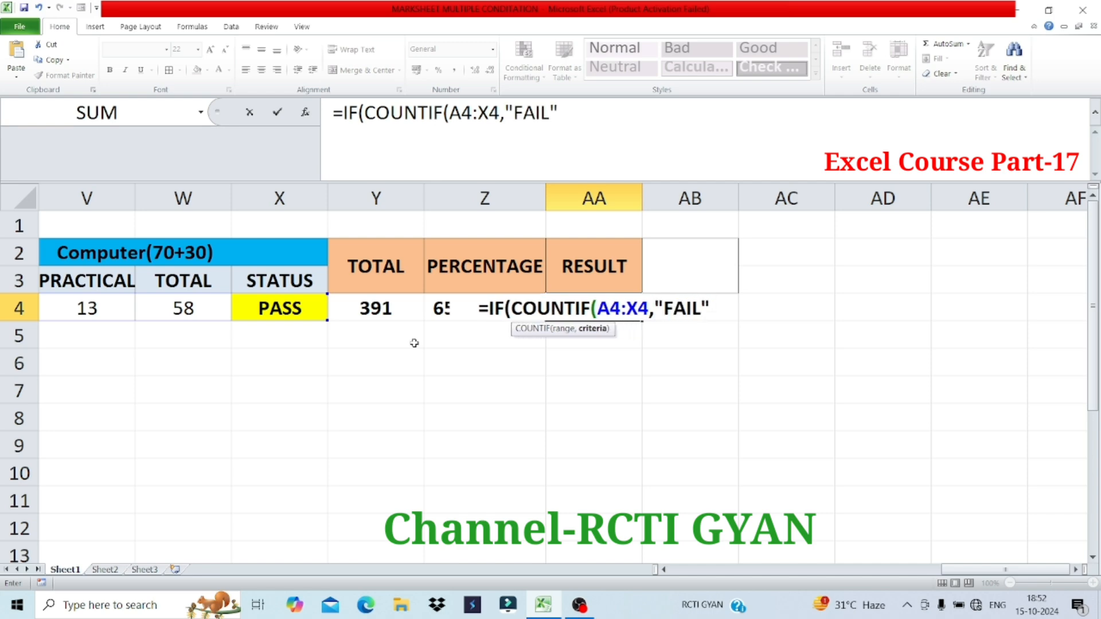
type(")")
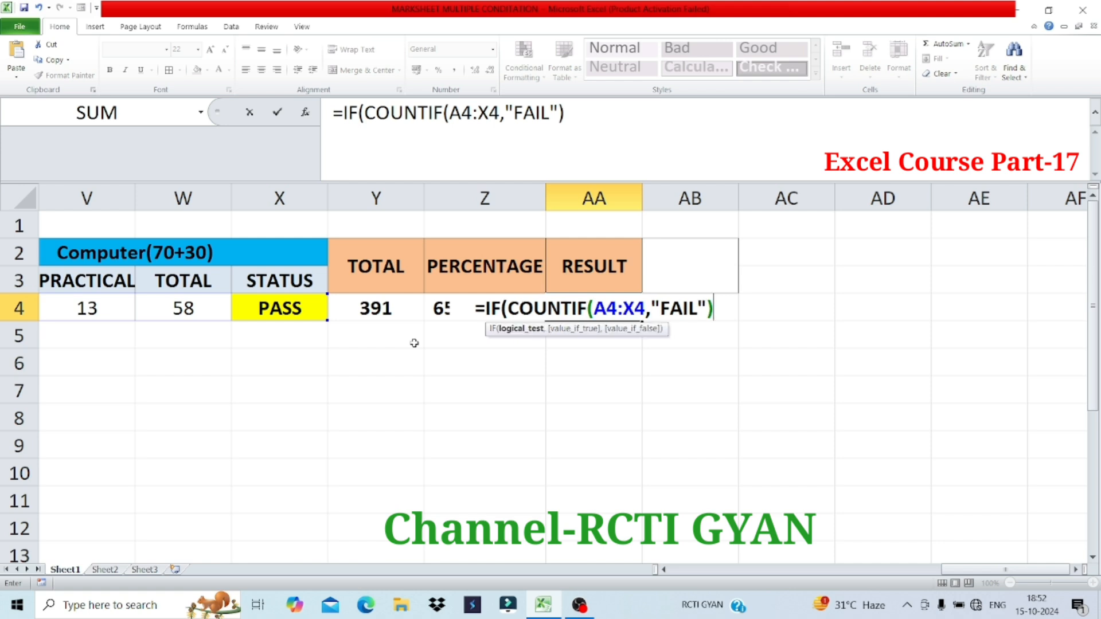
type("=")
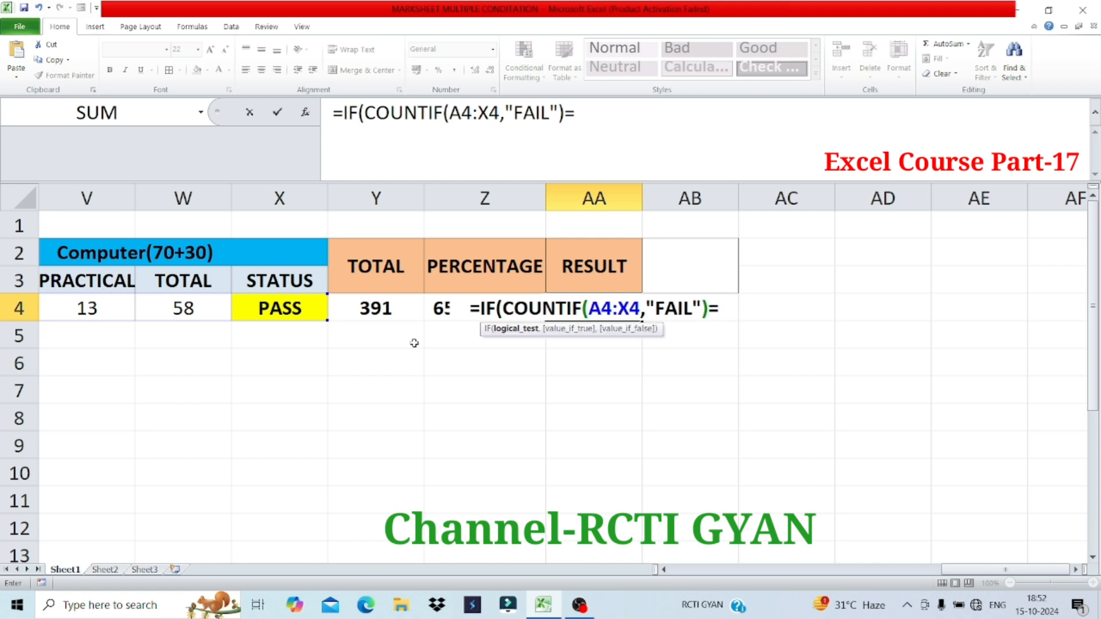
type("1")
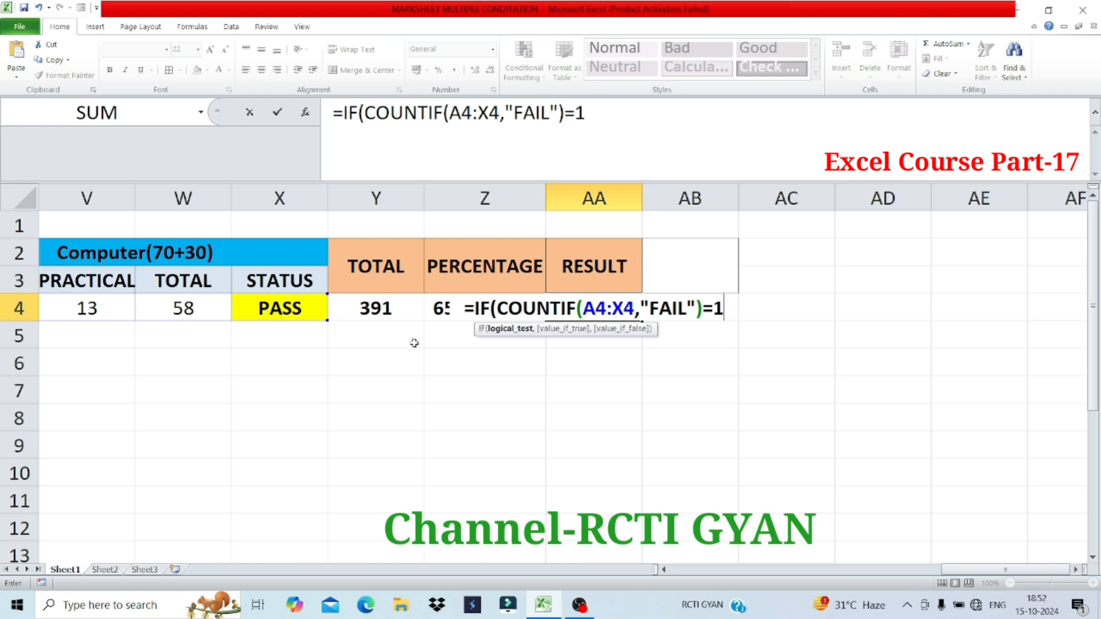
- Add "COMPARTMENT" as the value-if-true of the AA4 result formula
type(".")
key("BackSpace")
type(",\"")
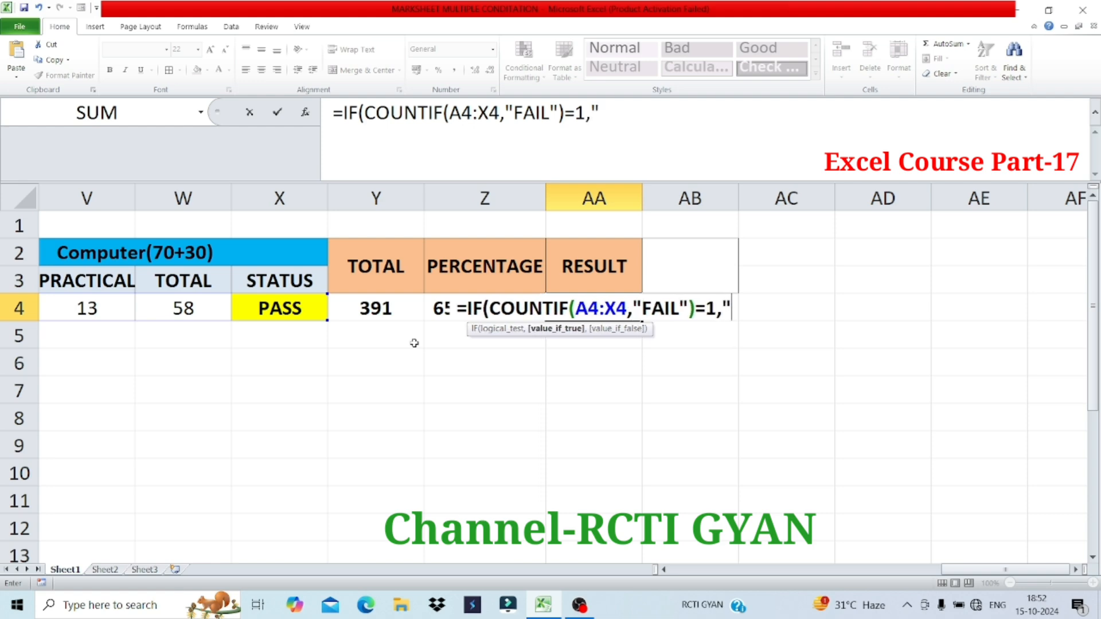
type("C")
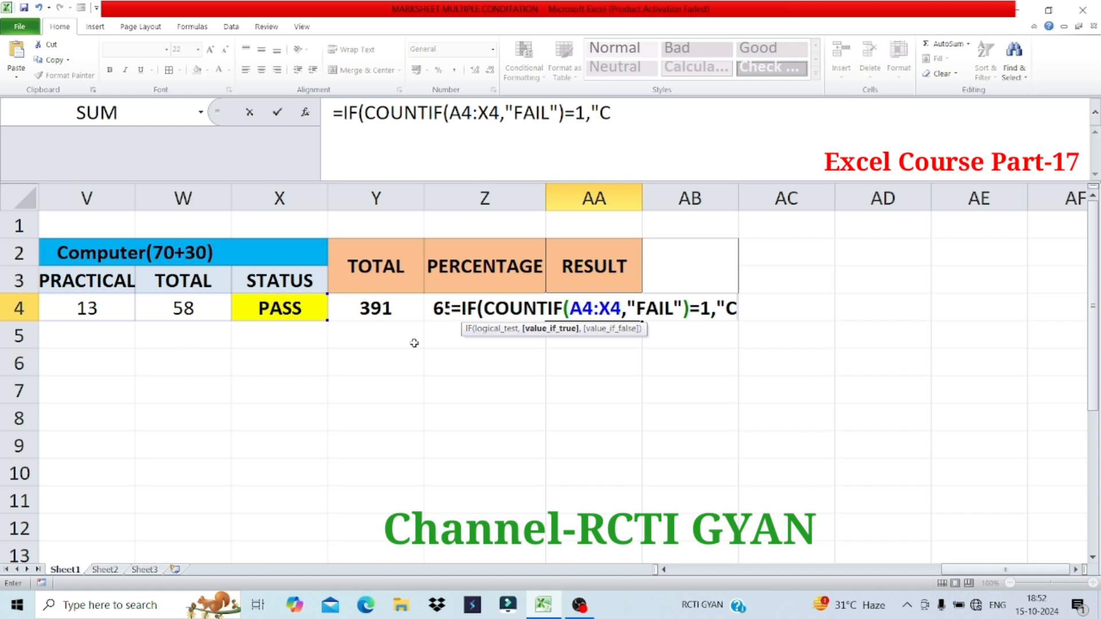
type("OMPAR")
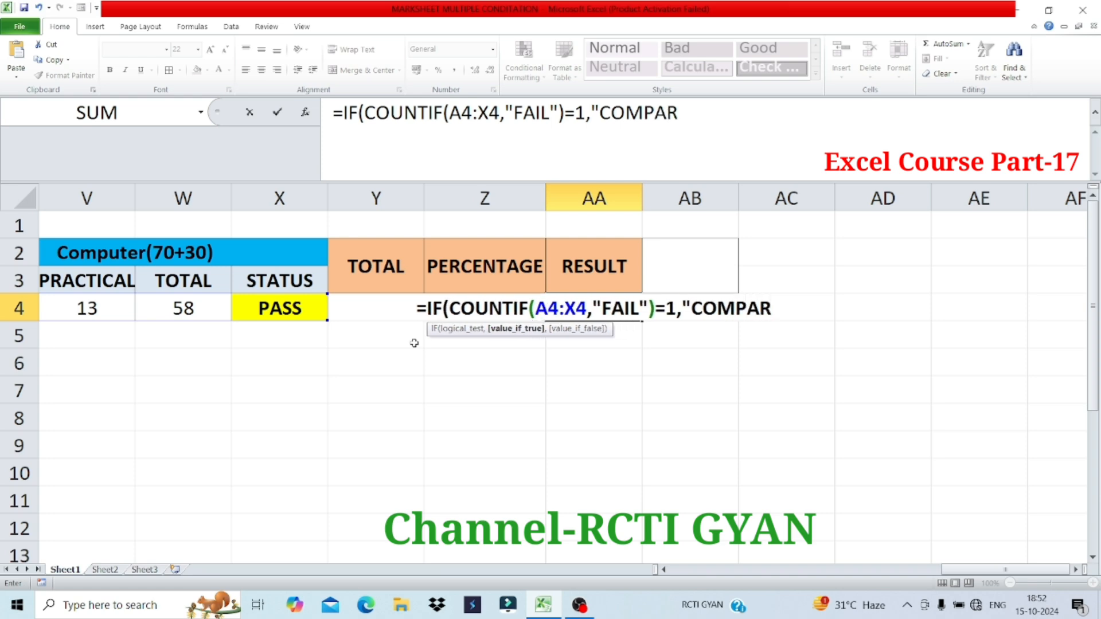
type("TMENT")
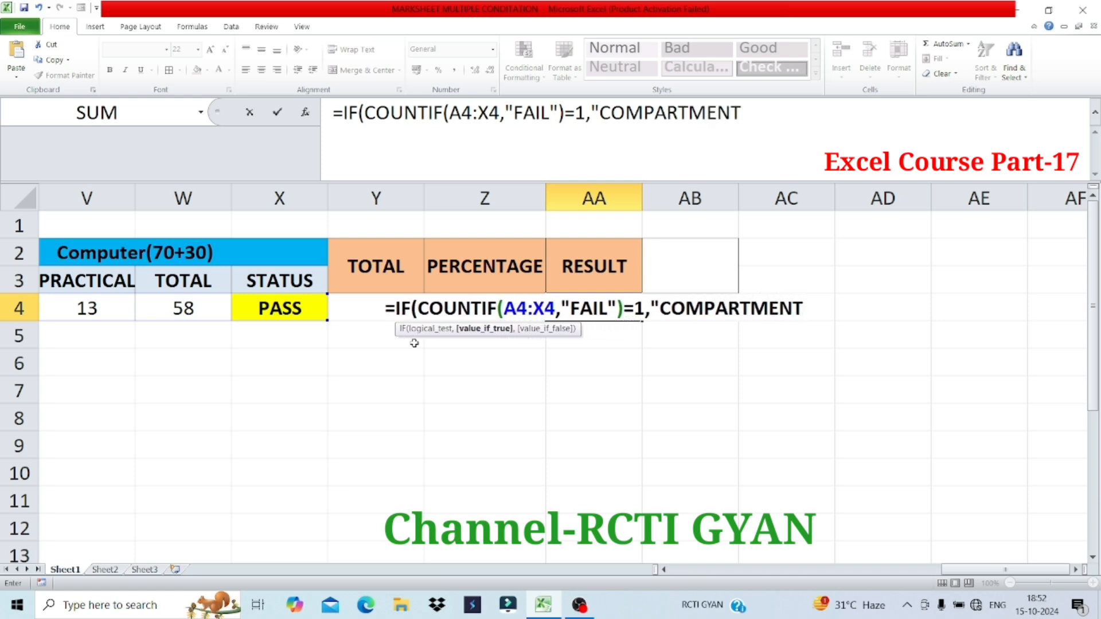
type("\"")
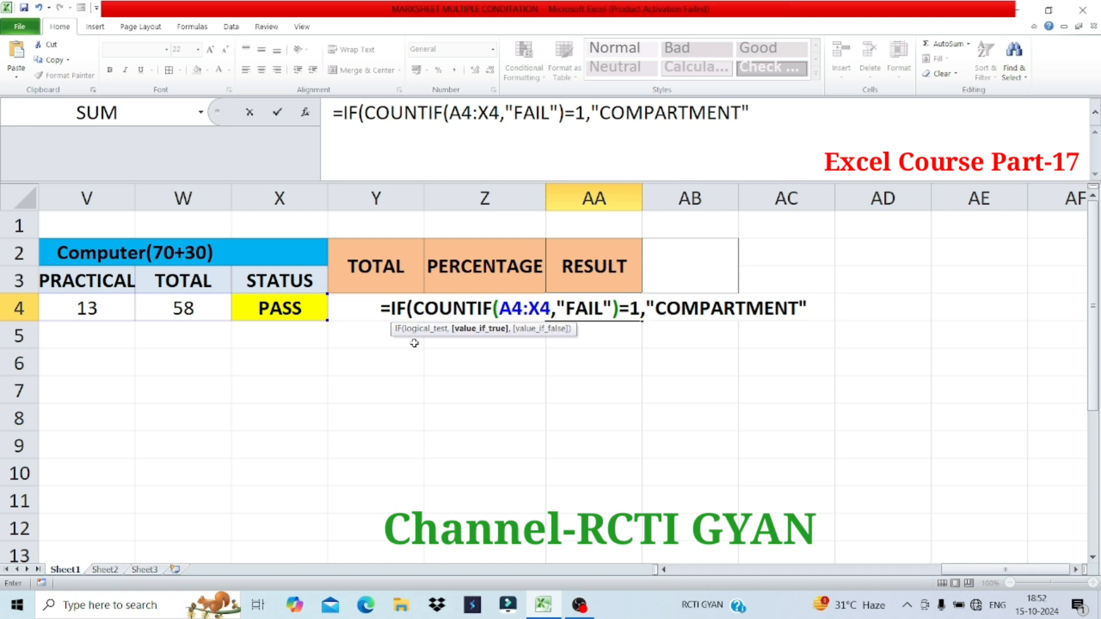
- Nest a second IF as the value-if-false in the AA4 formula, testing a COUNTIF over the range A4:X4
type(",")
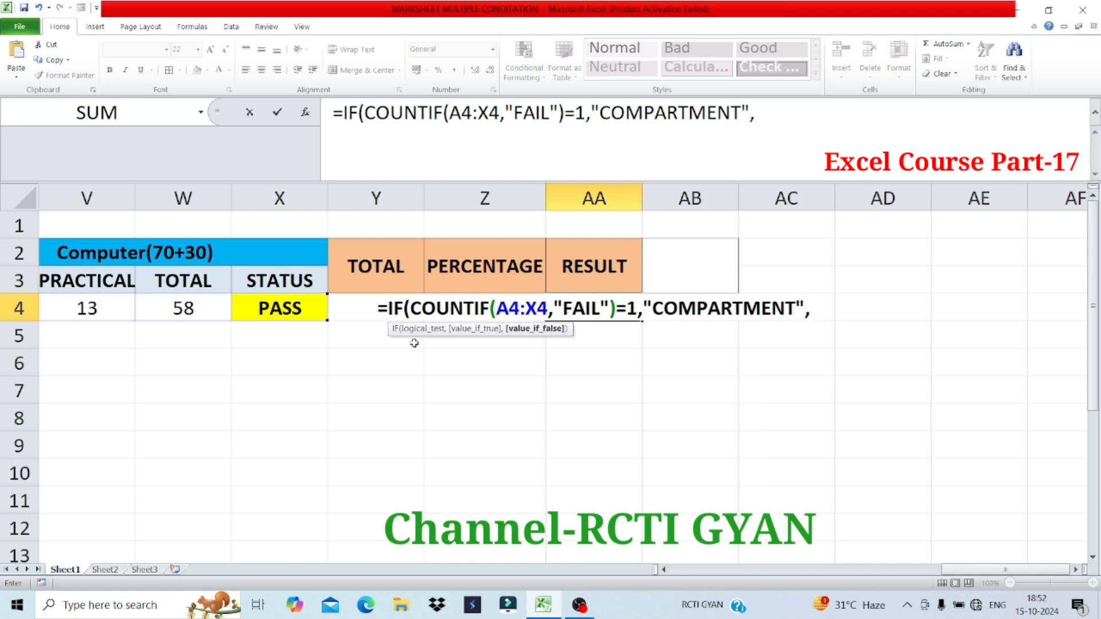
type("(")
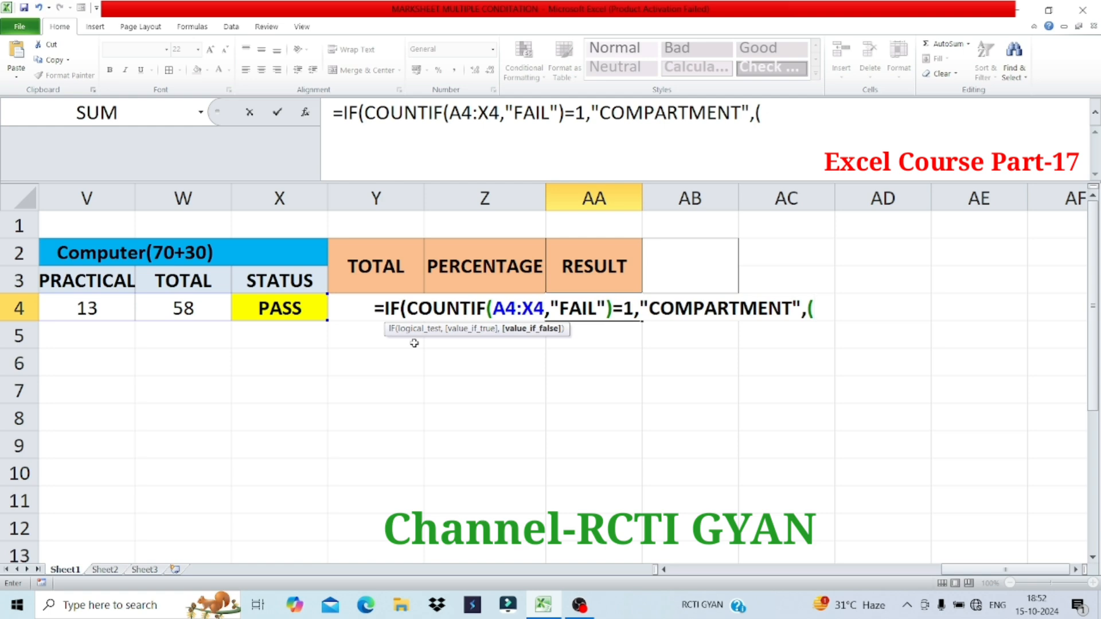
key("BackSpace")
type("IF(")
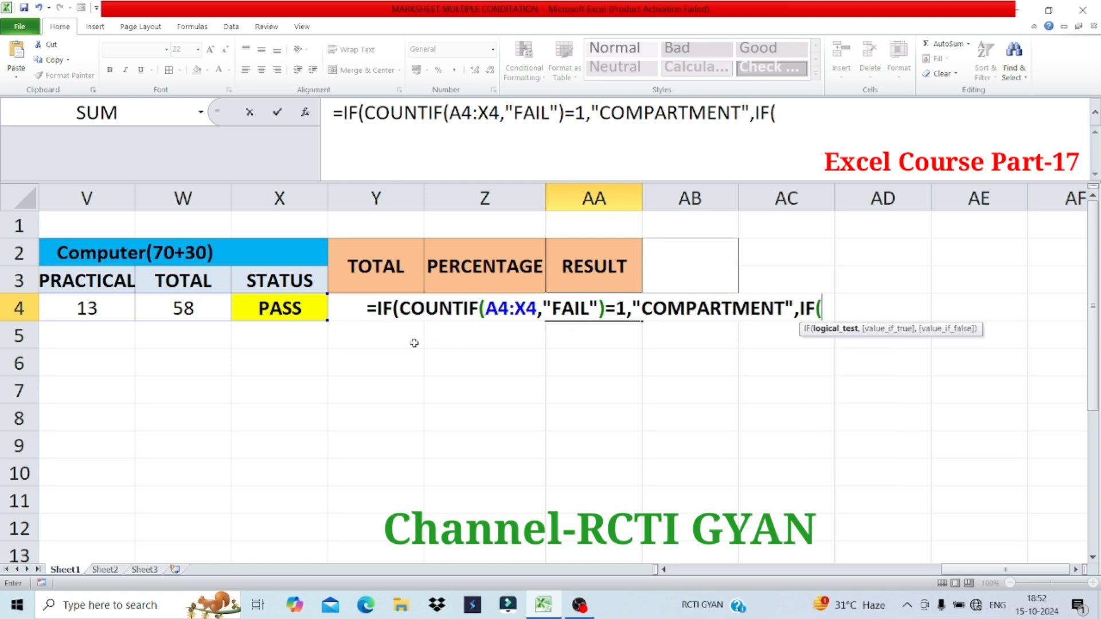
type("COUN")
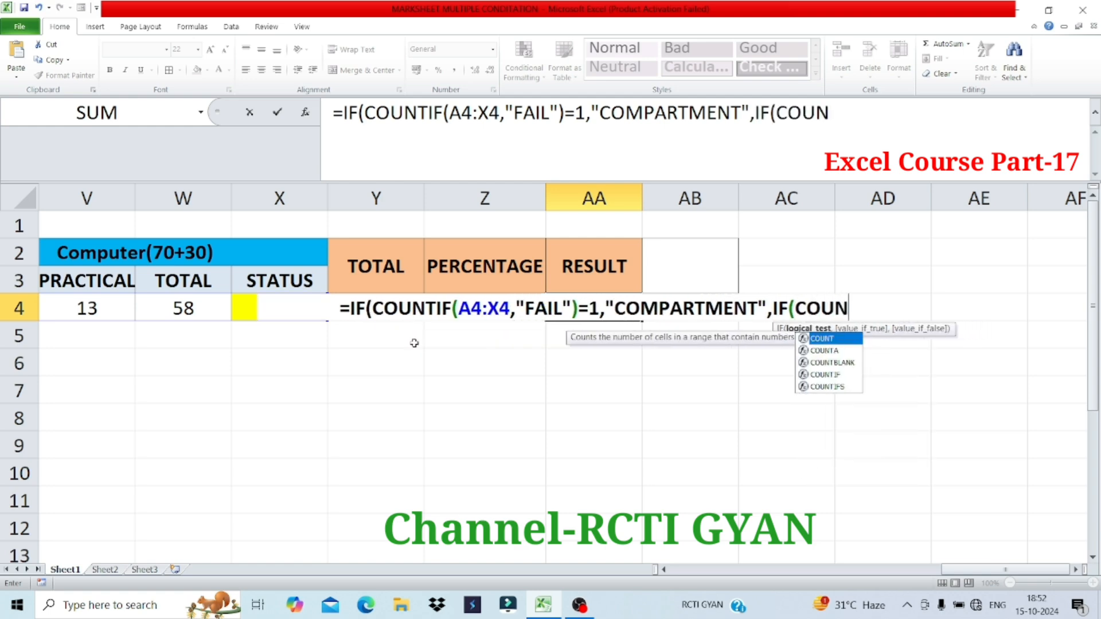
type("TIF")
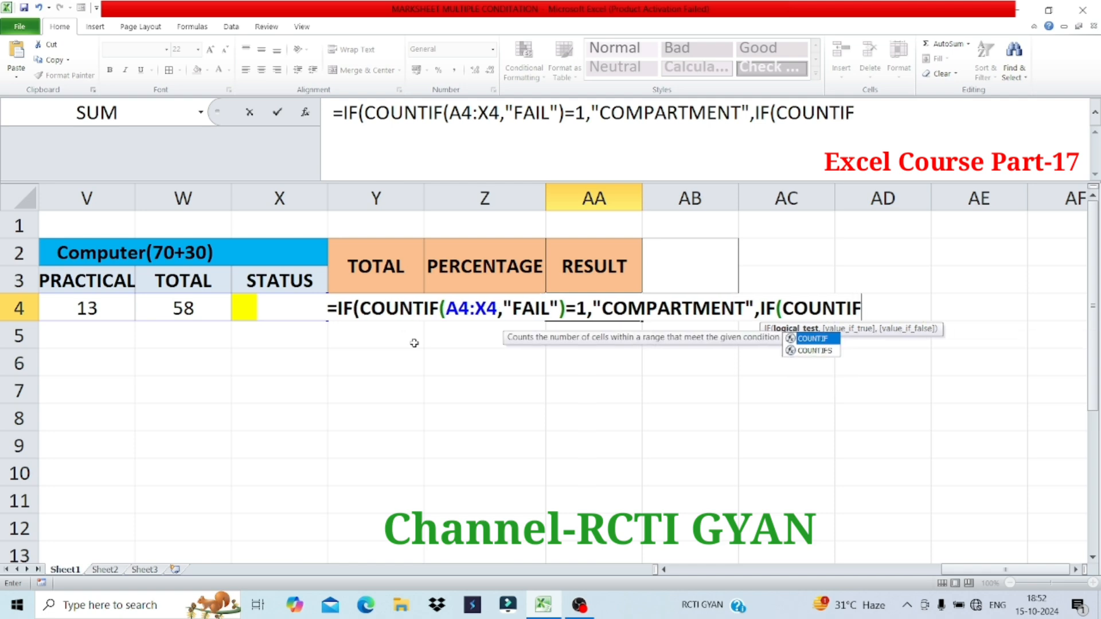
type("(")
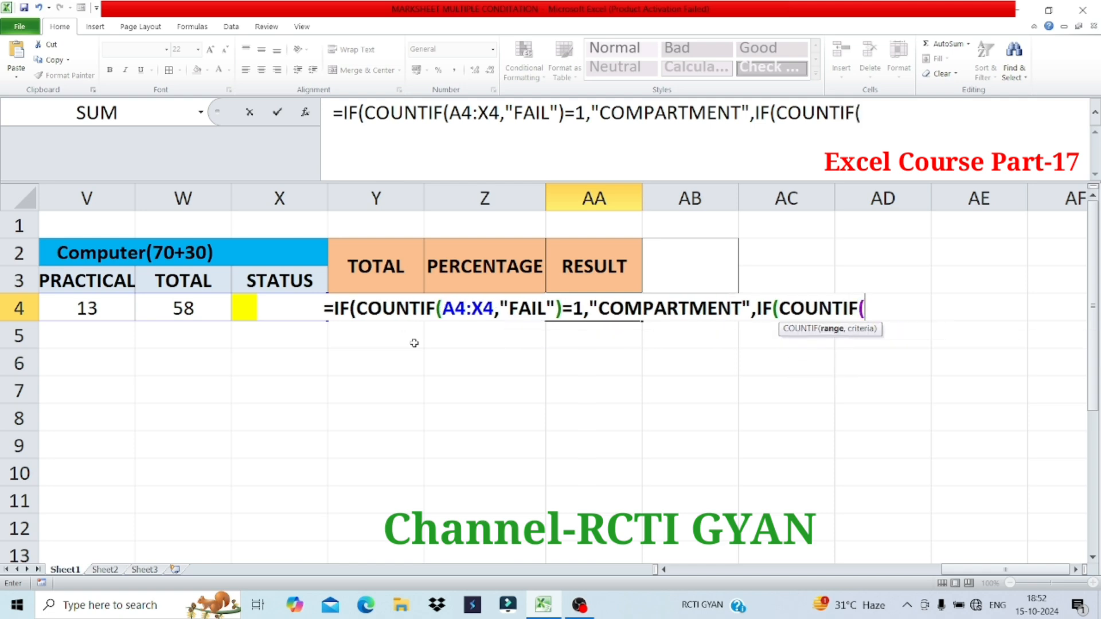
type("A4:X")
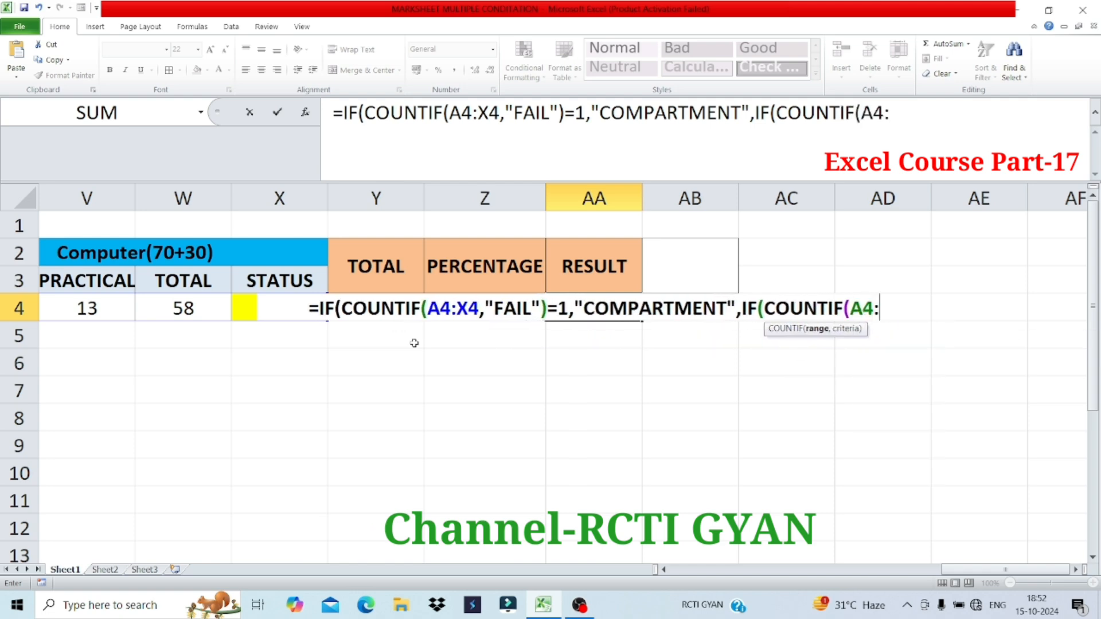
type("4,")
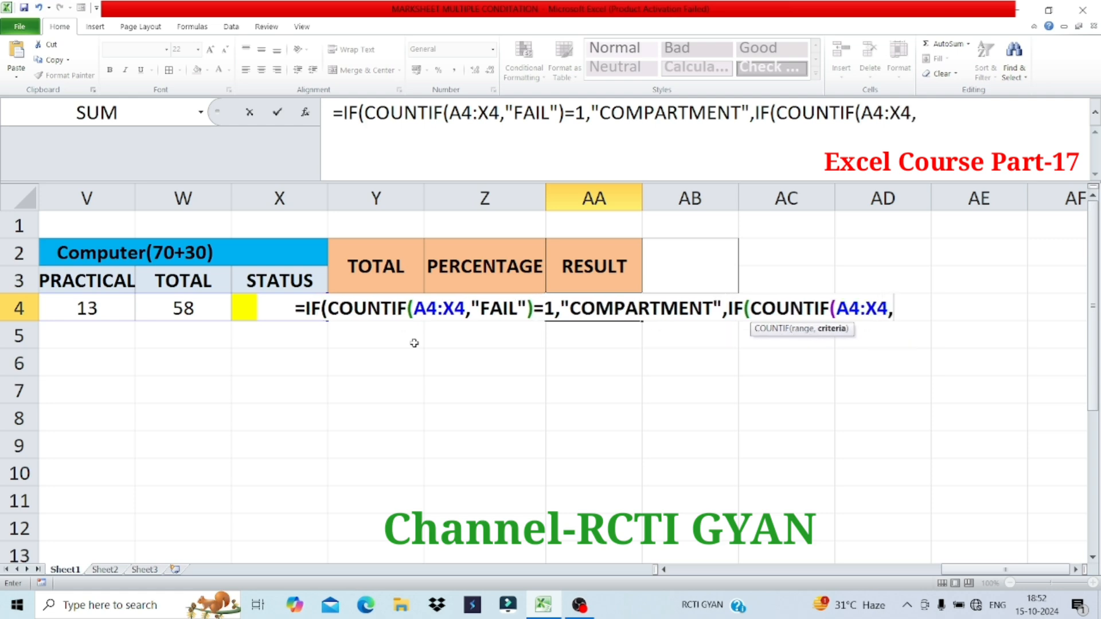
- Complete the second IF's logical test in AA4 by giving COUNTIF the criterion "FAIL" and comparing the count with =2
type("\"FAIL")
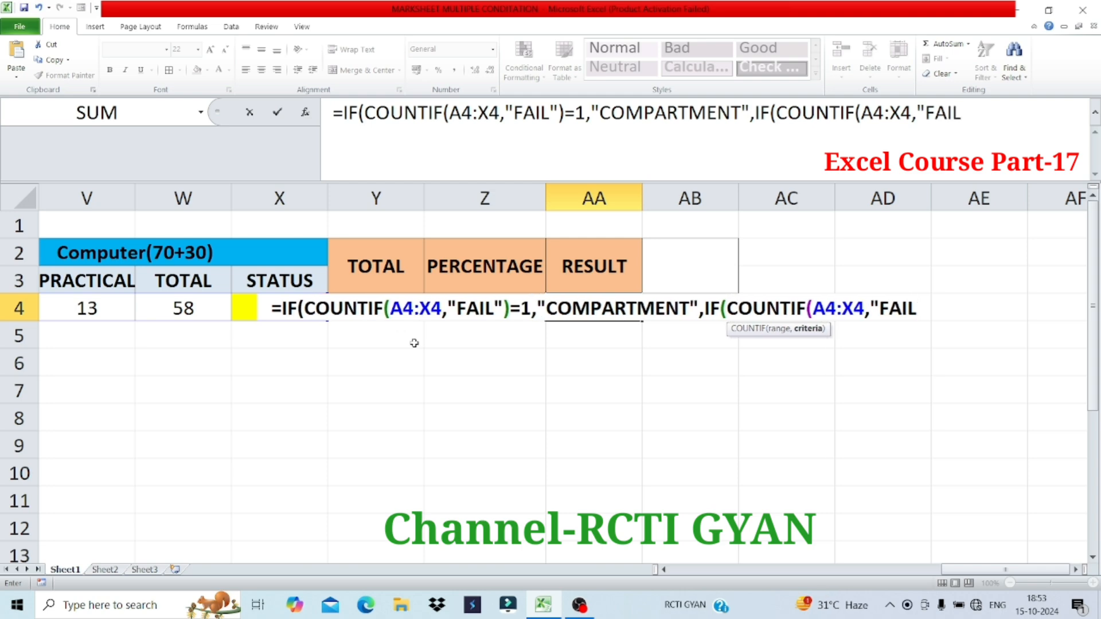
type("\"")
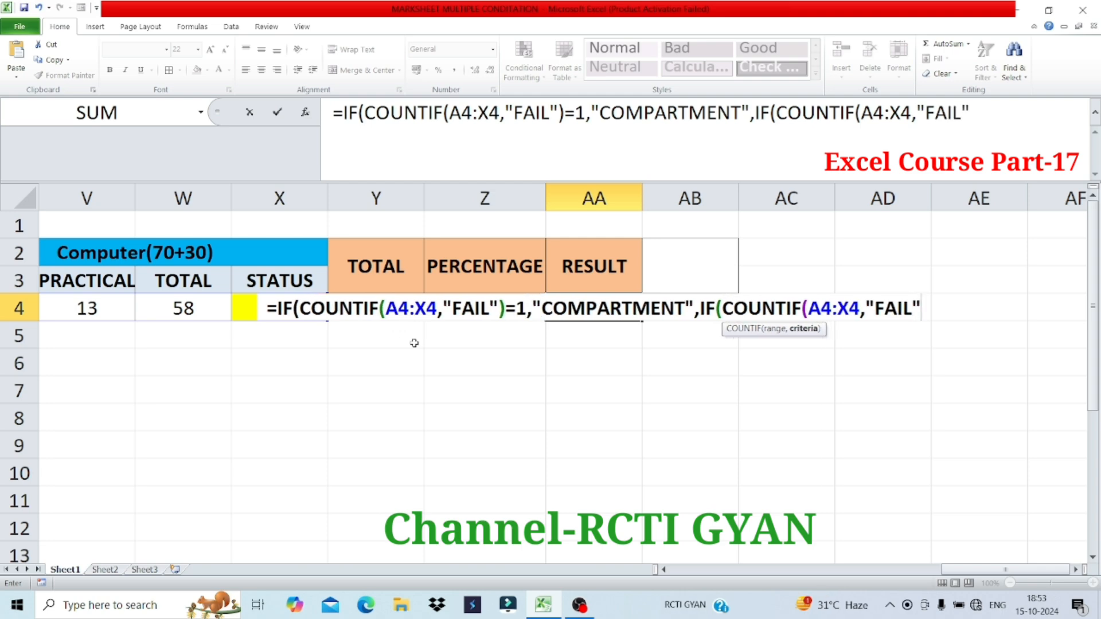
type(")")
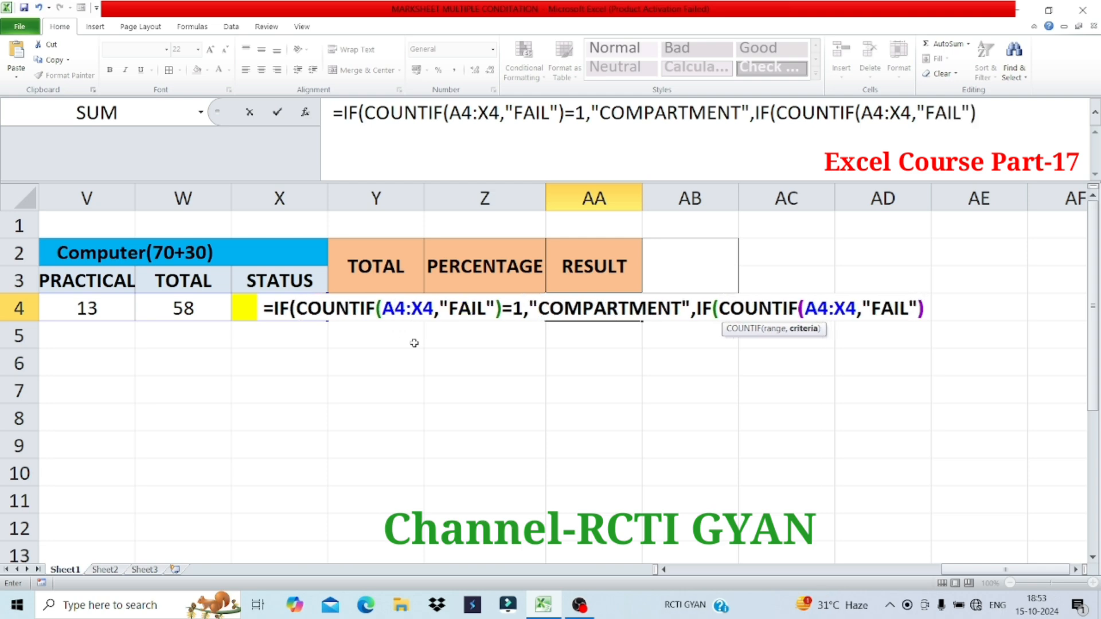
type("=")
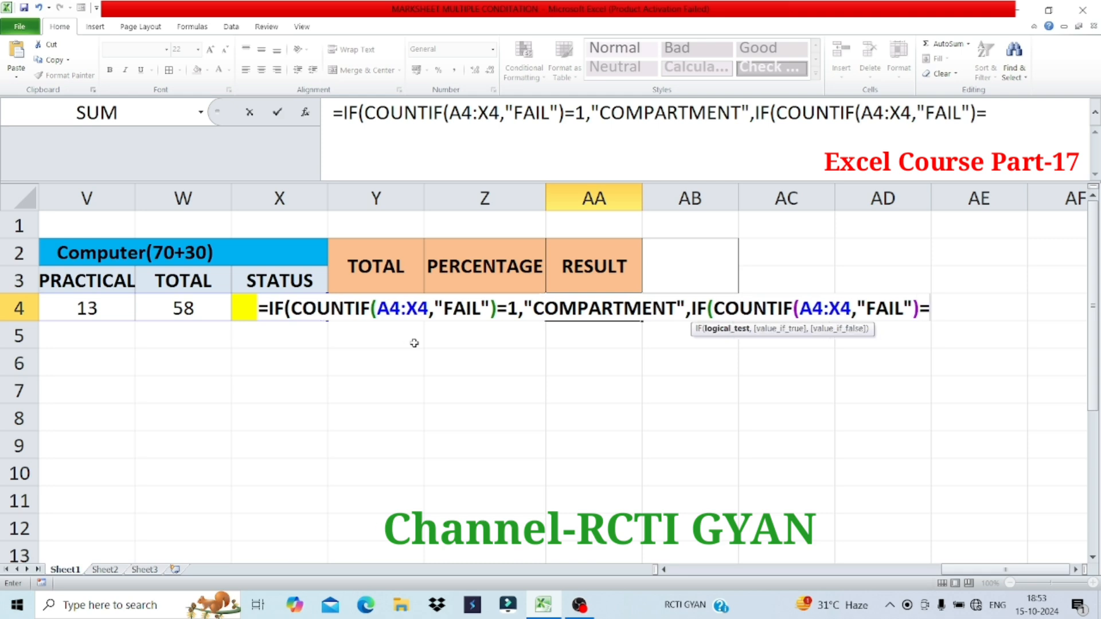
type("2")
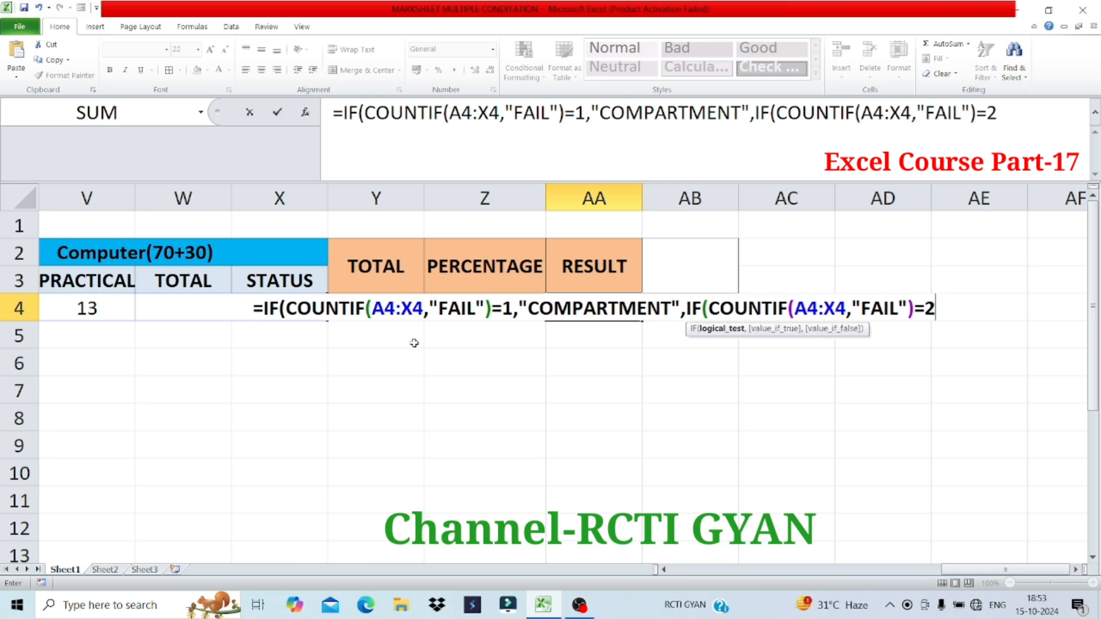
- Add "FAIL" as the value-if-true of the second IF in the AA4 result formula
type(",\"")
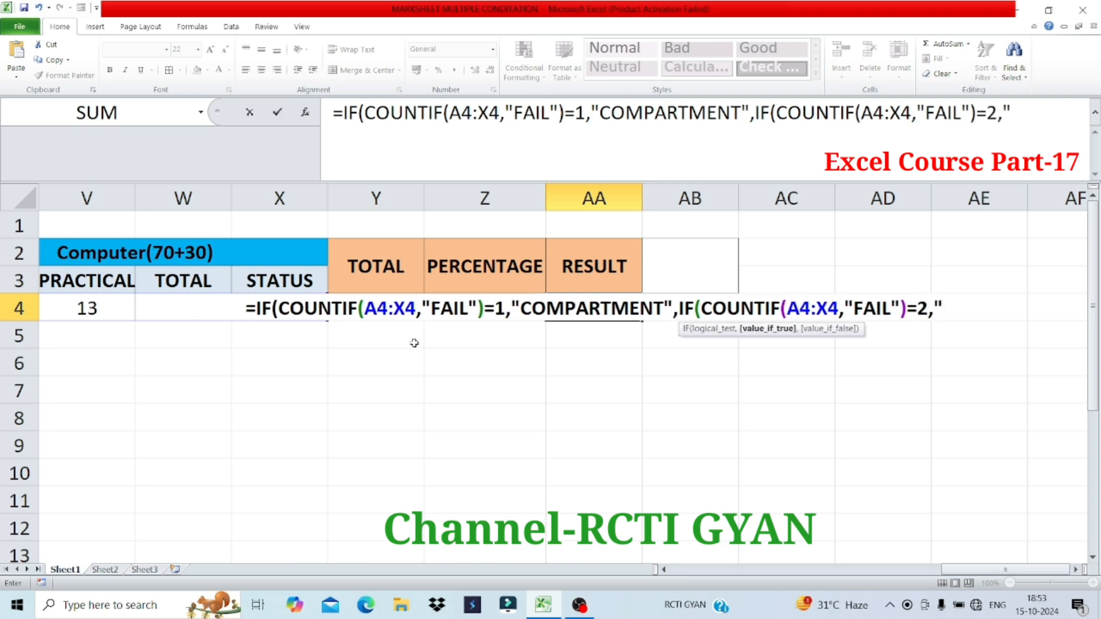
type("FAIL")
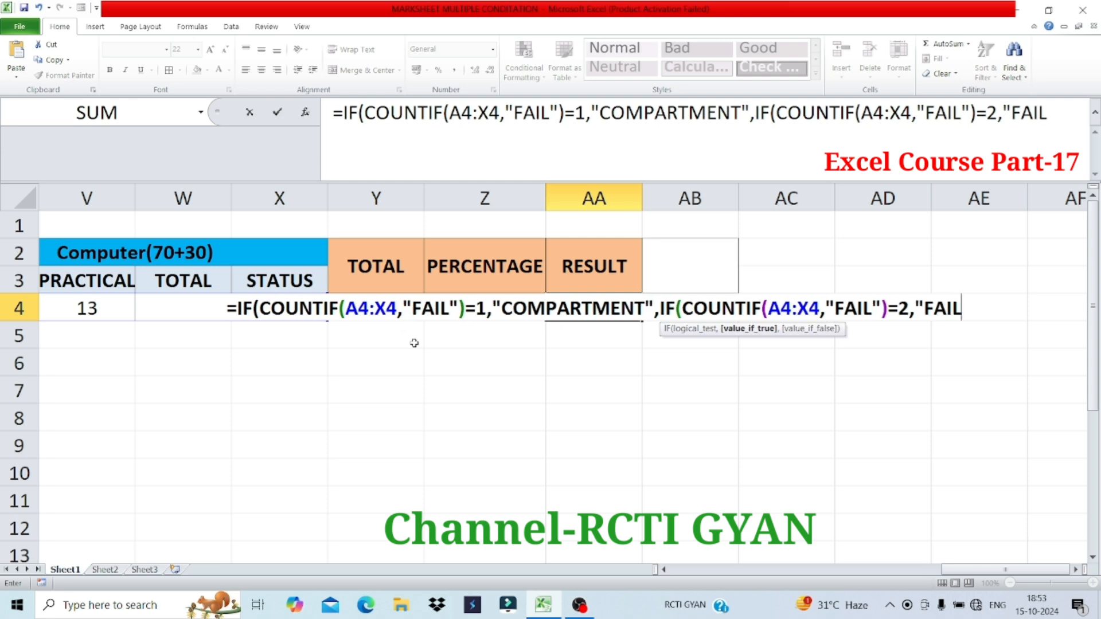
type("\"")
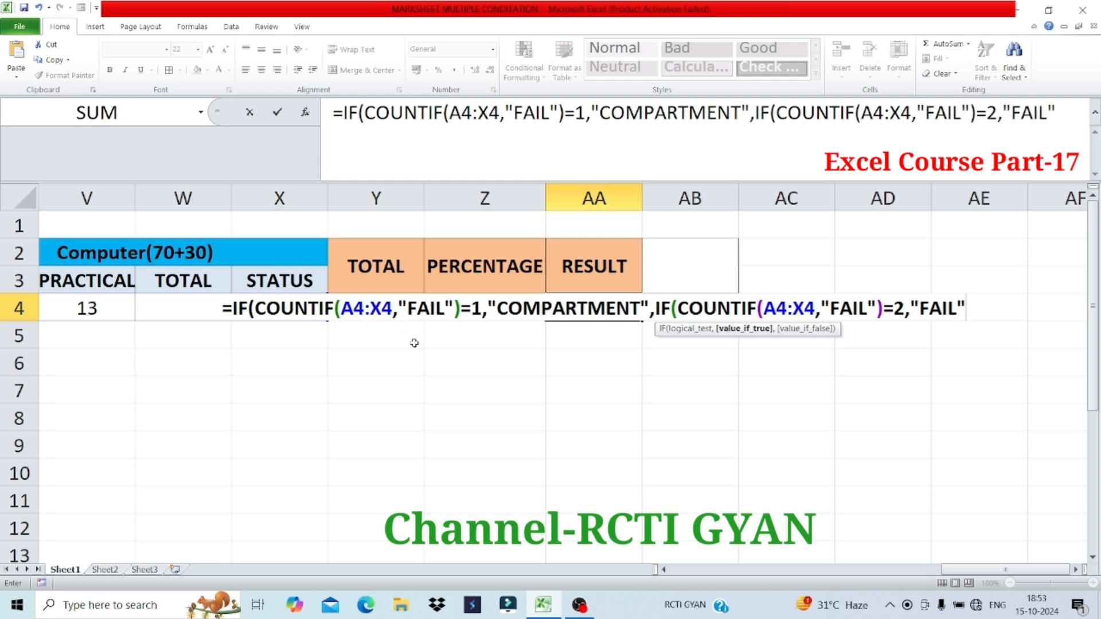
type(",")
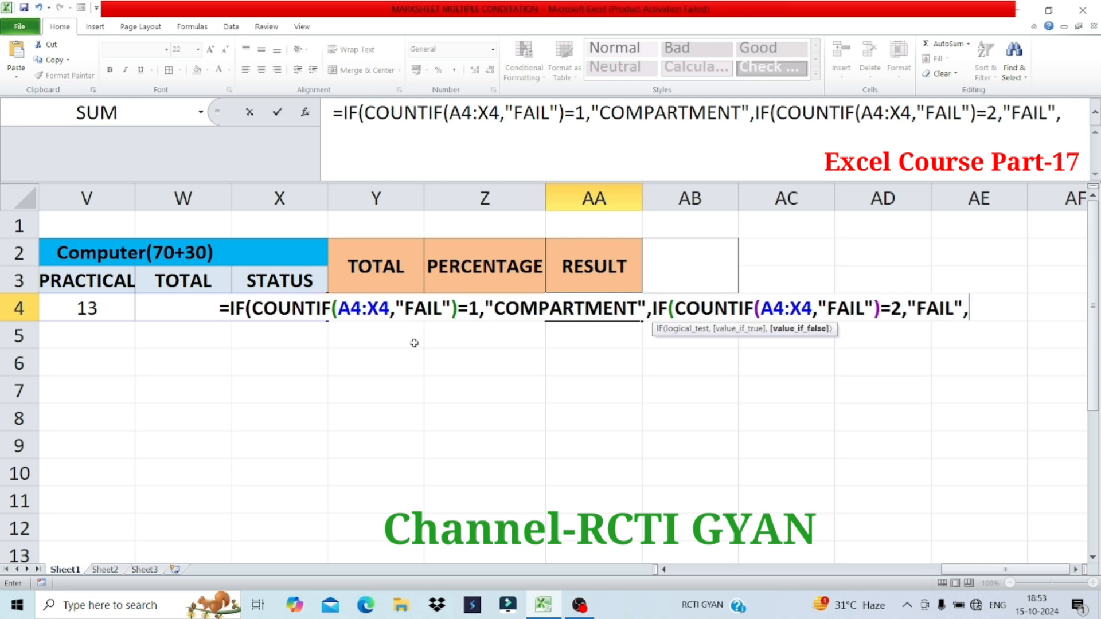
- Nest a third IF as the second IF's value-if-false in AA4, testing a COUNTIF over the range A4:X4
type("IF(")
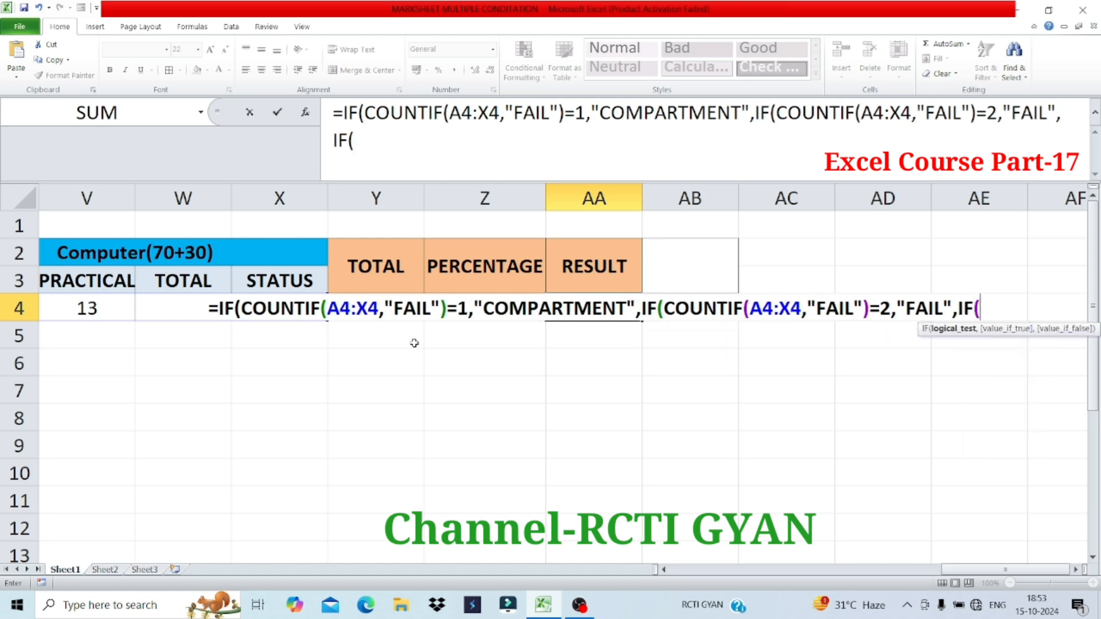
type("CO")
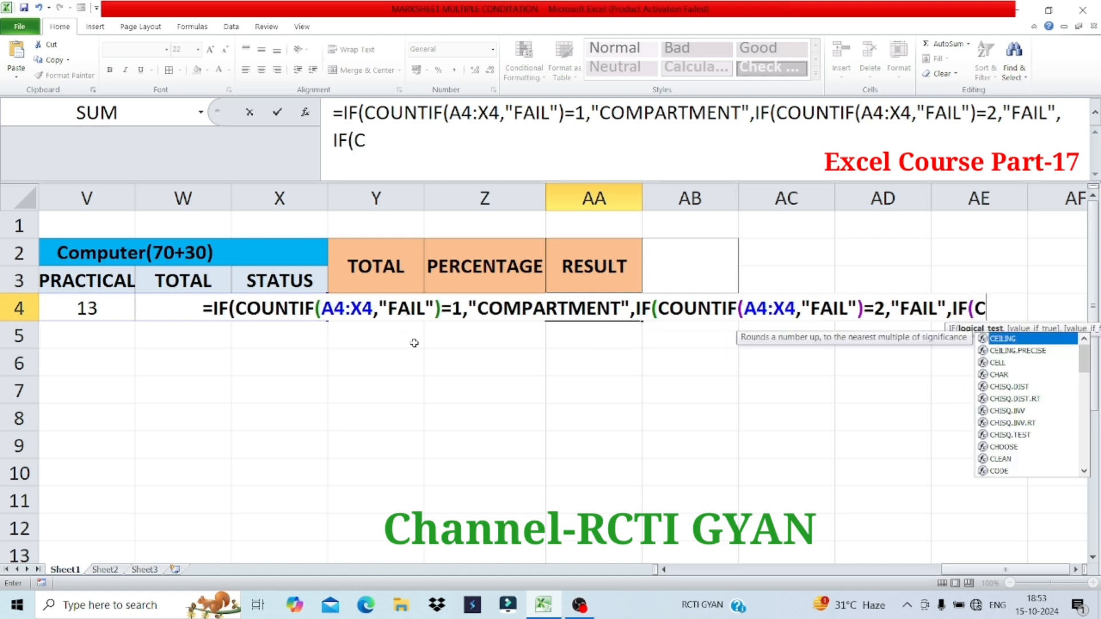
type("UN")
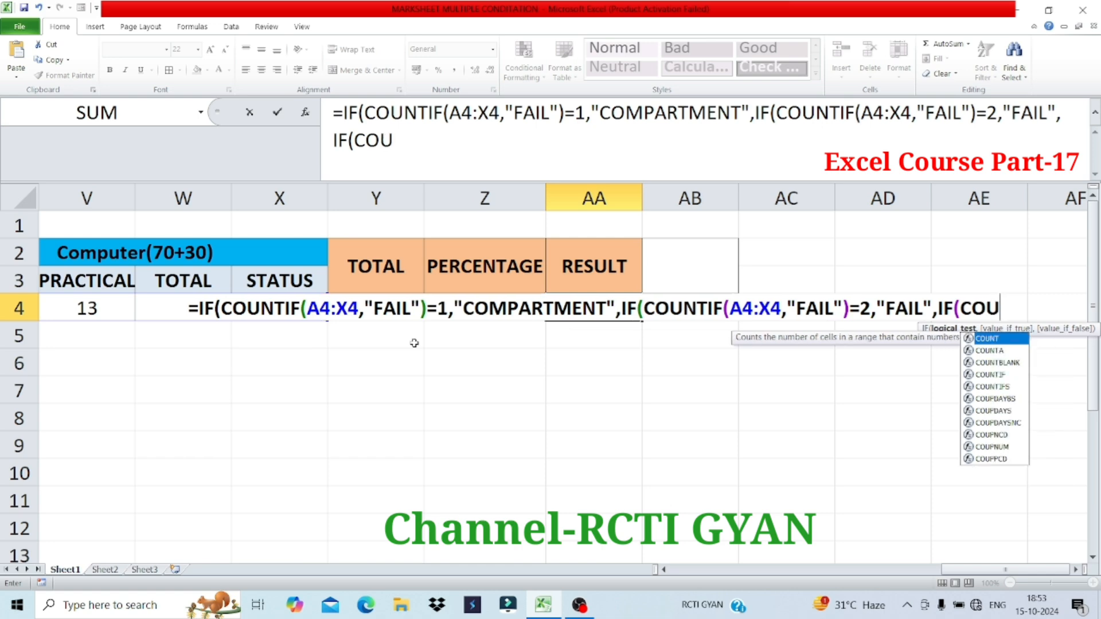
type("TIF(")
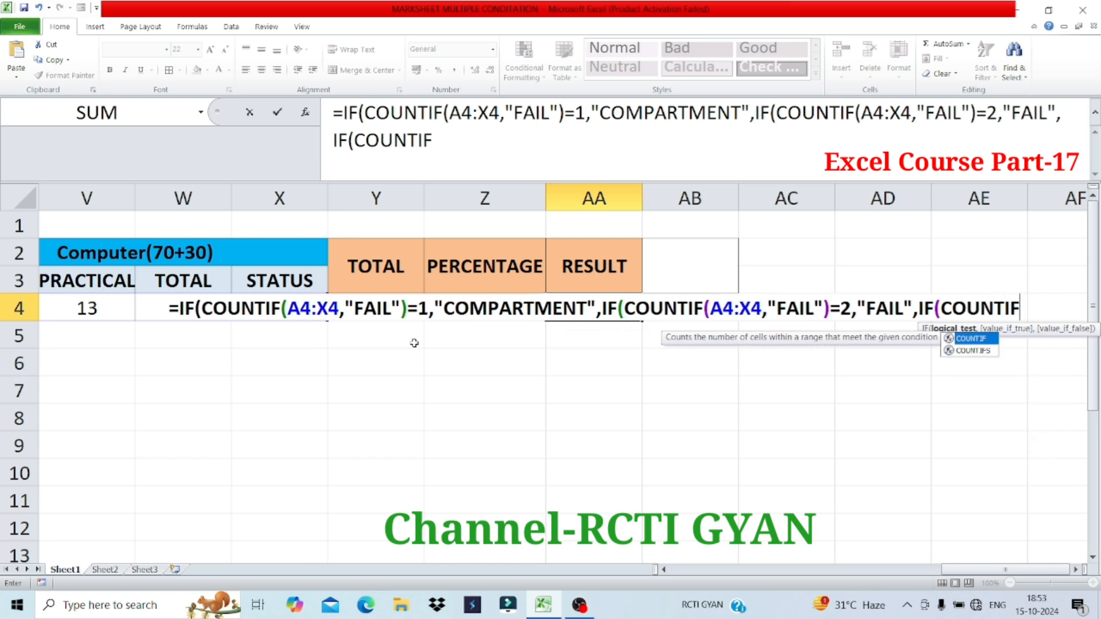
type("A")
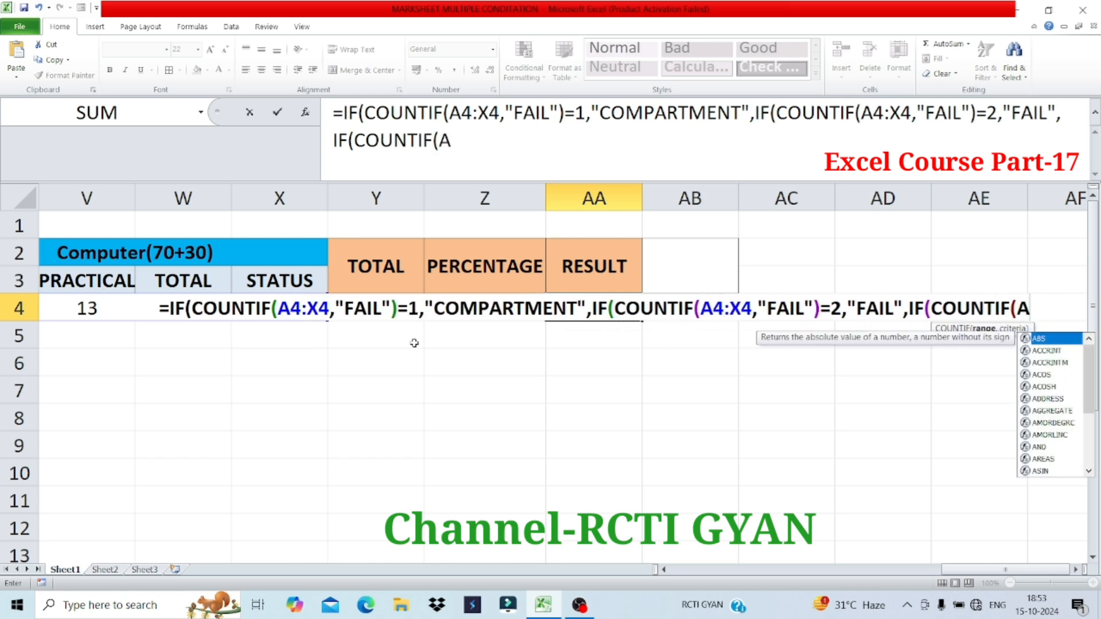
type("4")
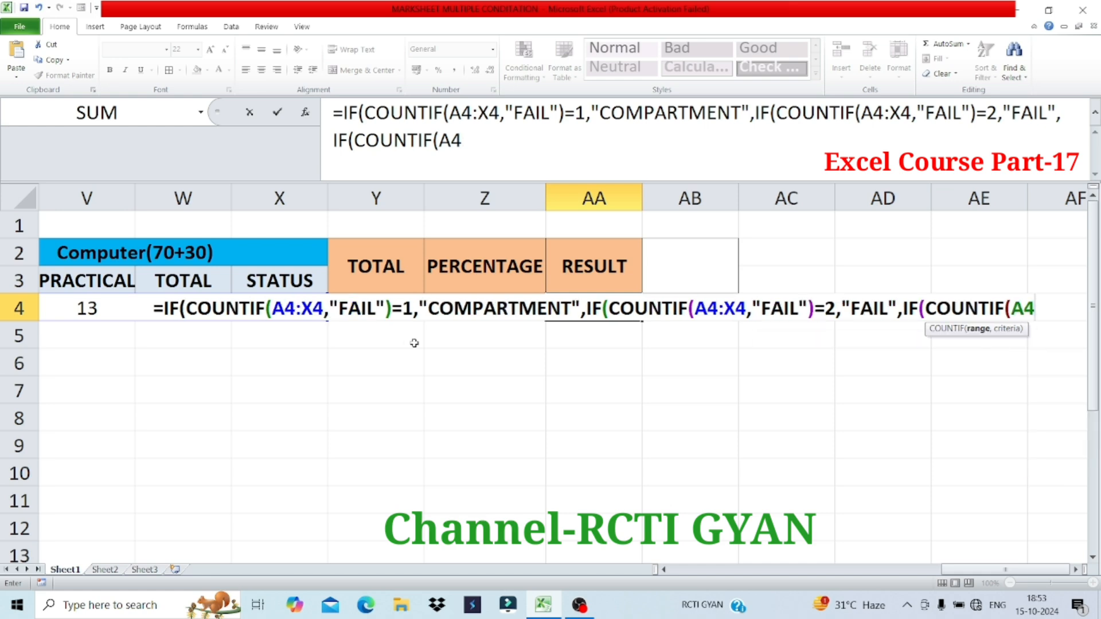
type(":")
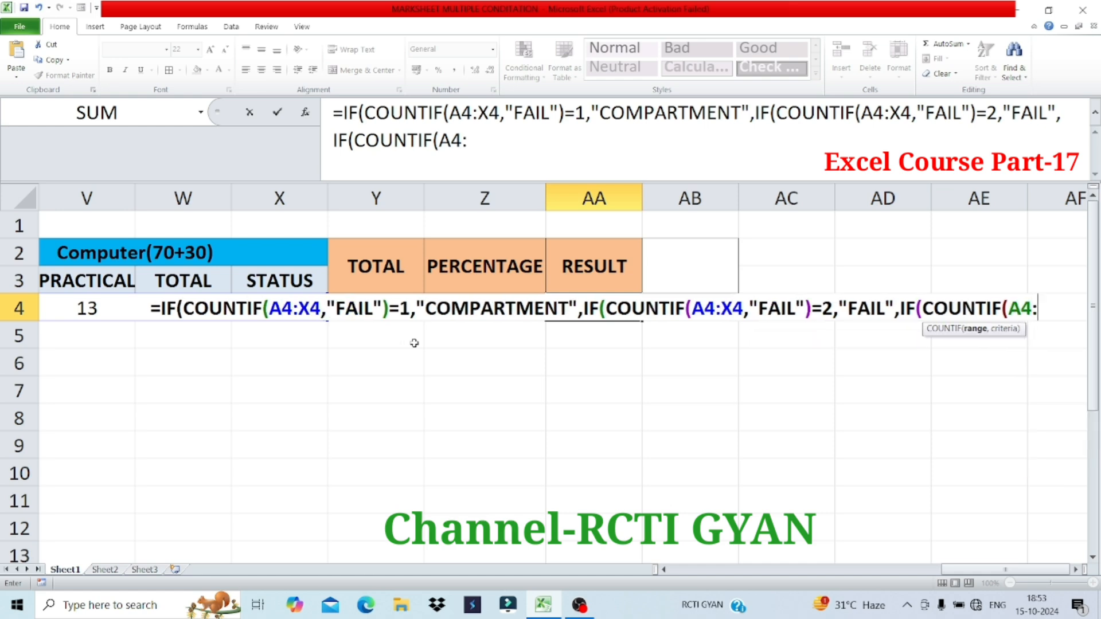
type("X4")
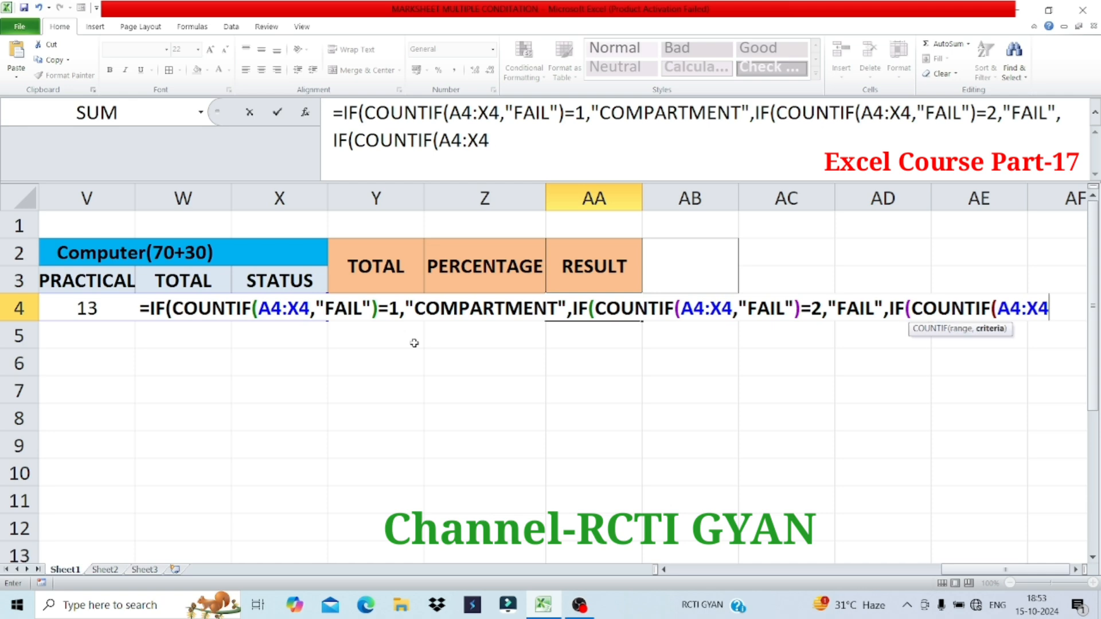
- Complete the third IF's logical test in AA4 with the COUNTIF criterion "ABSENT" and the comparison =1
type(",\"")
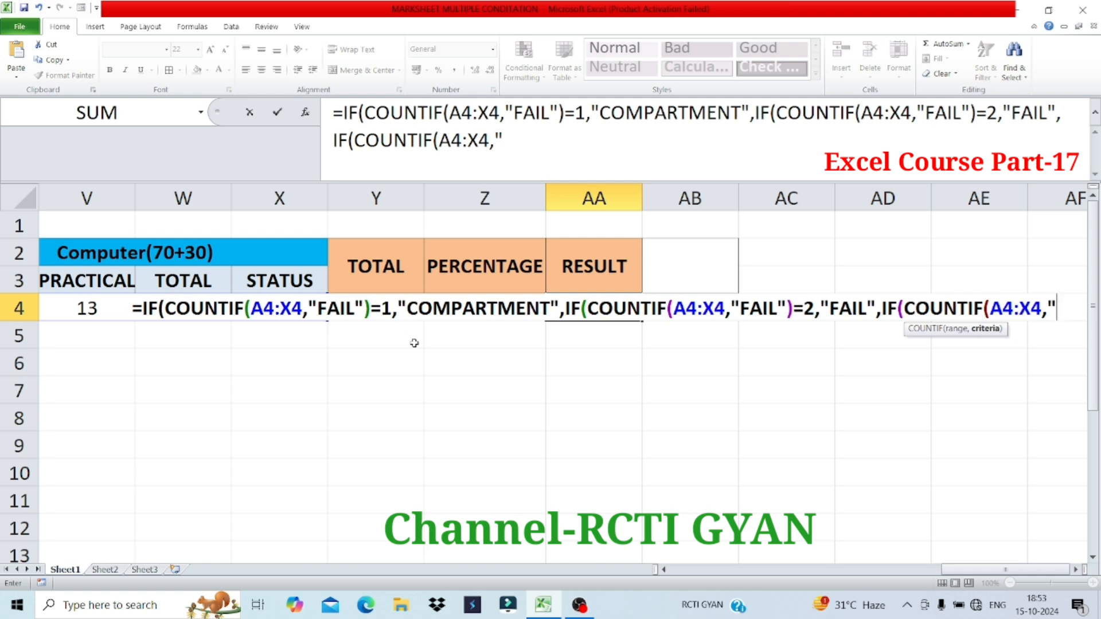
type("A")
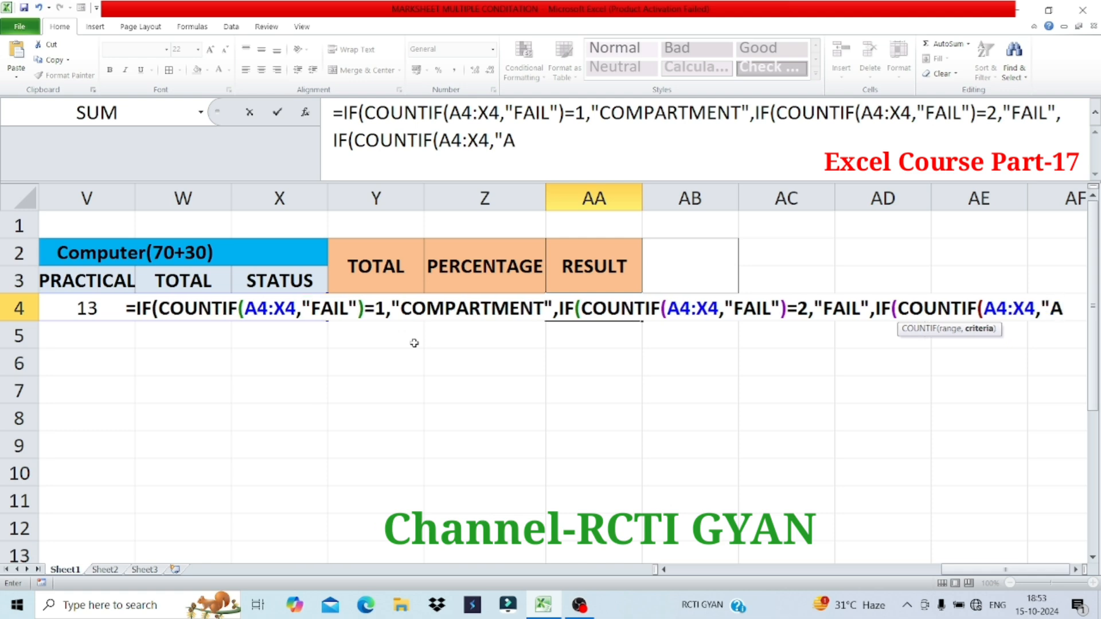
type("BSENT")
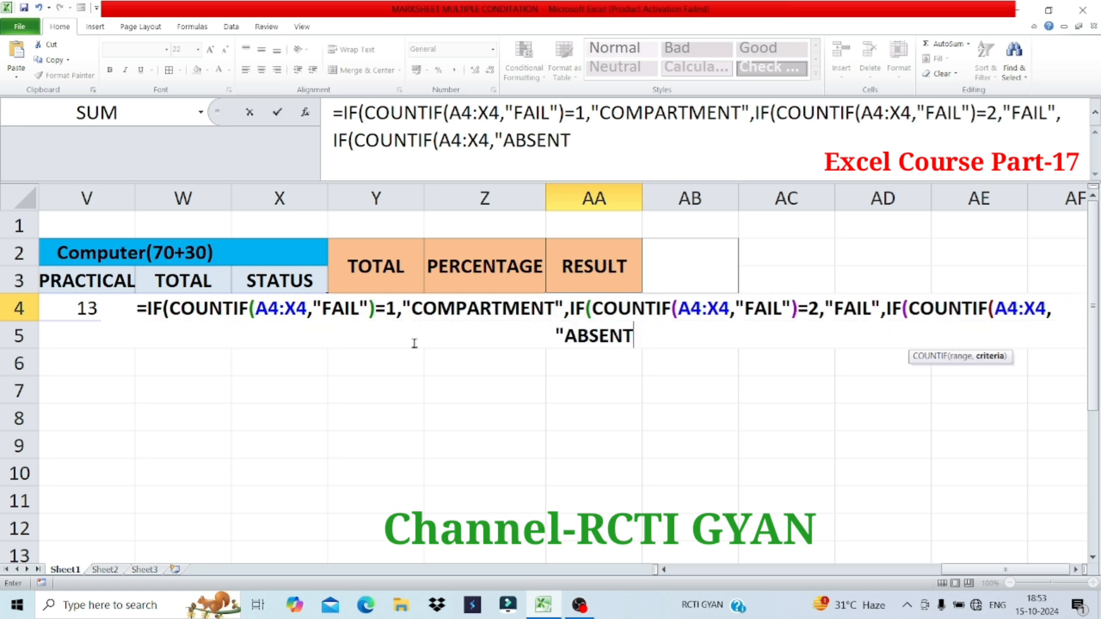
type("\"")
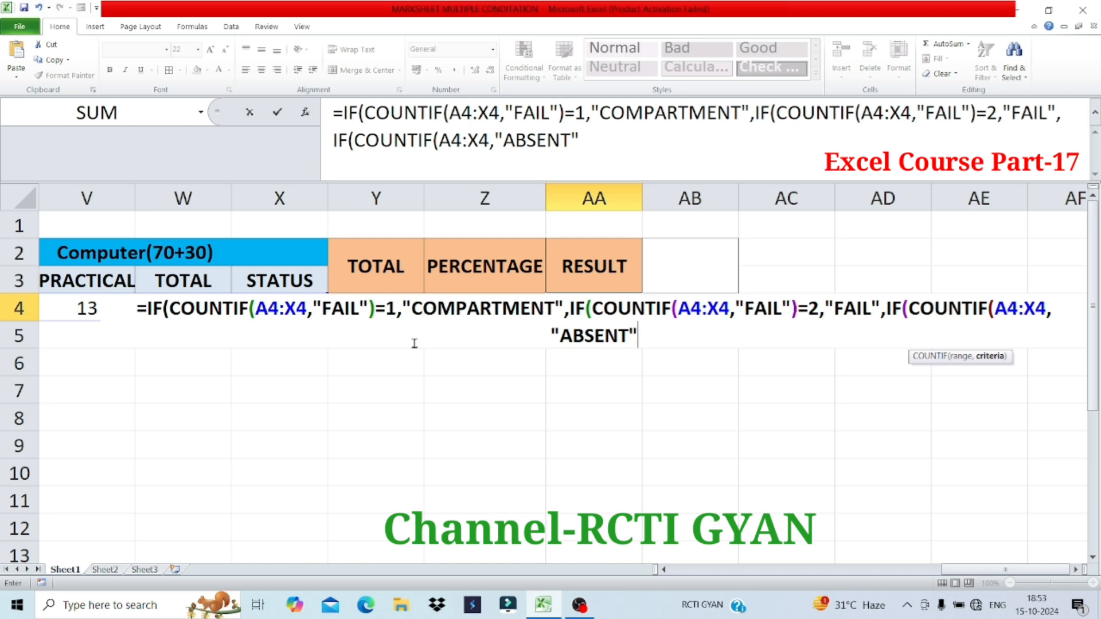
type(")")
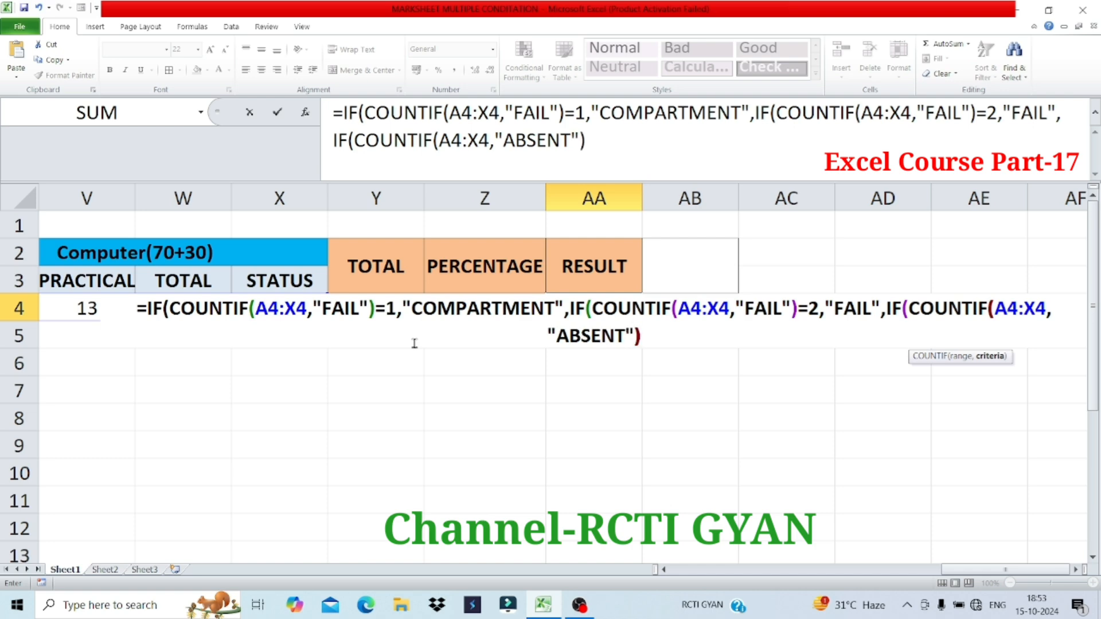
type("=1")
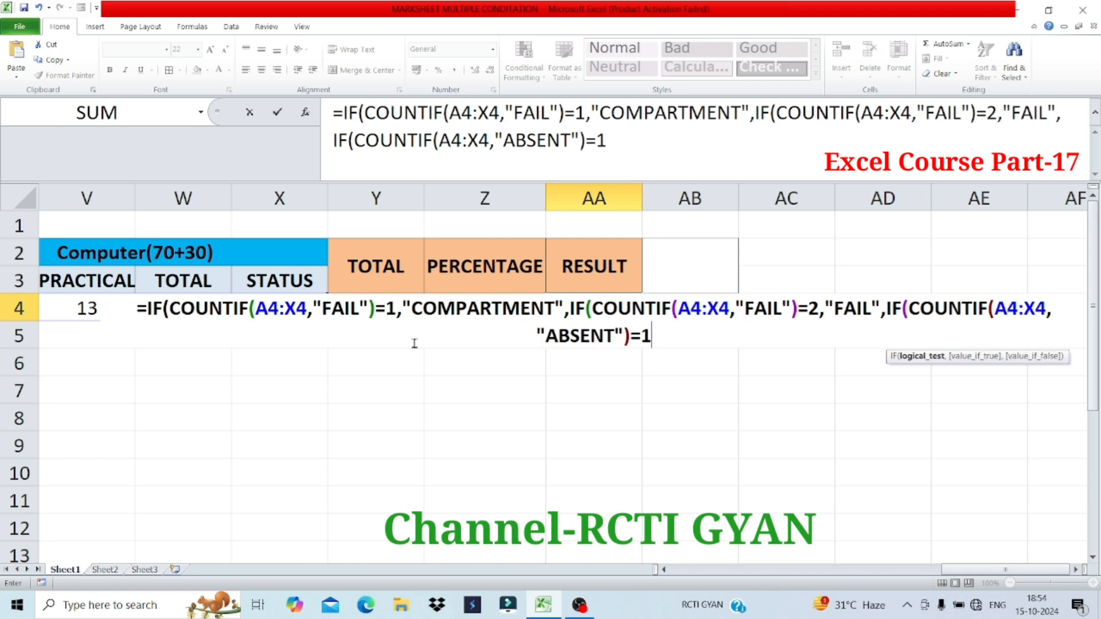
- Add "ABSENT" as the value-if-true of the third IF in the AA4 result formula
type(",")
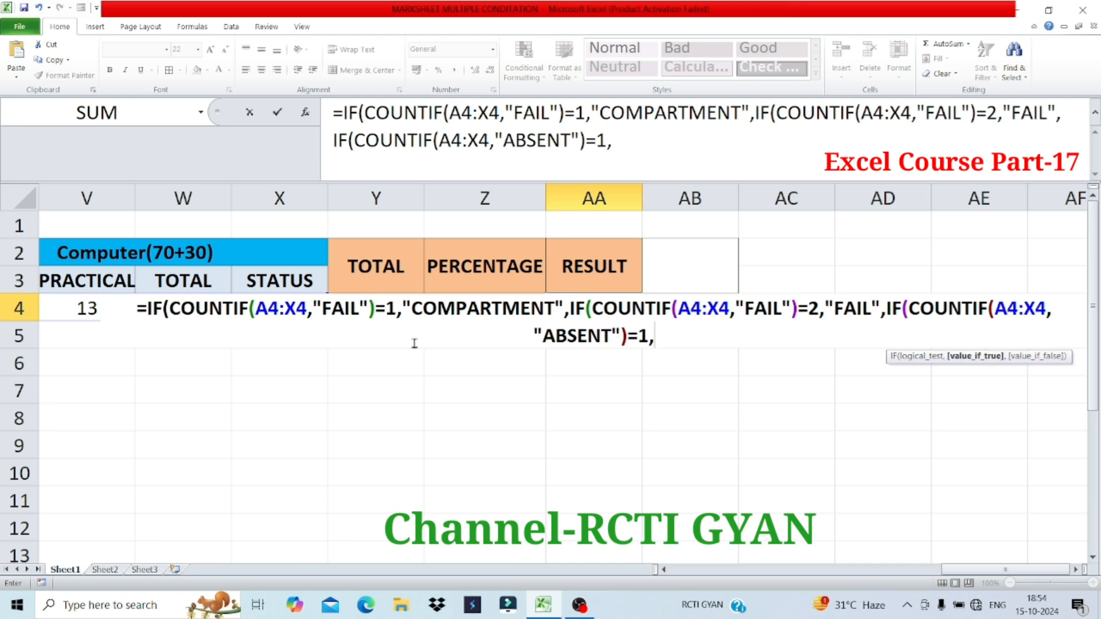
type("\"A")
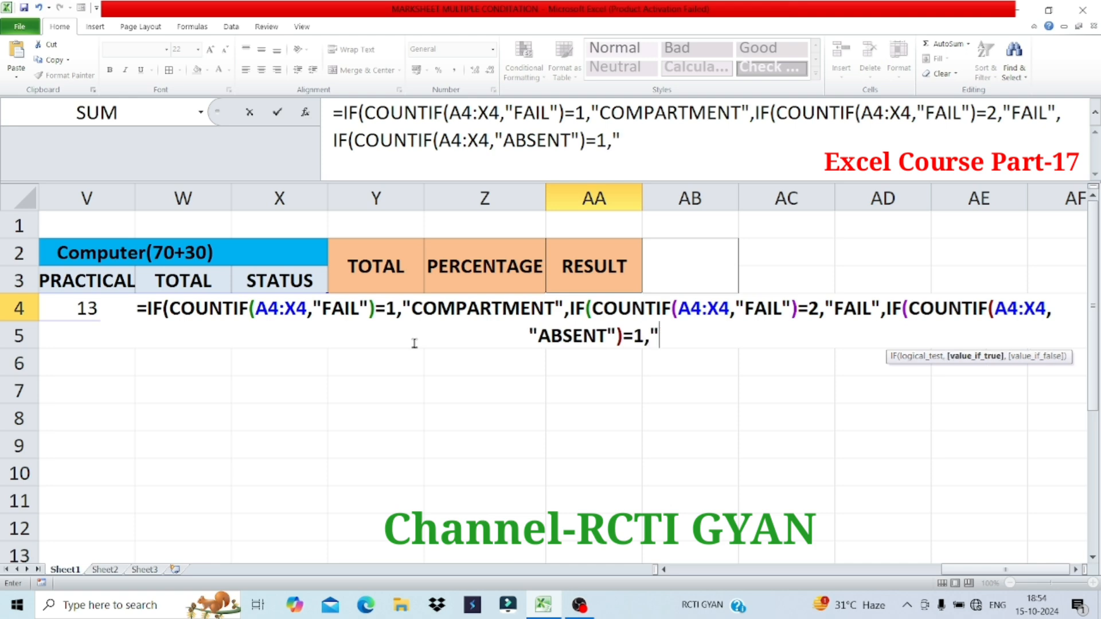
type("BS")
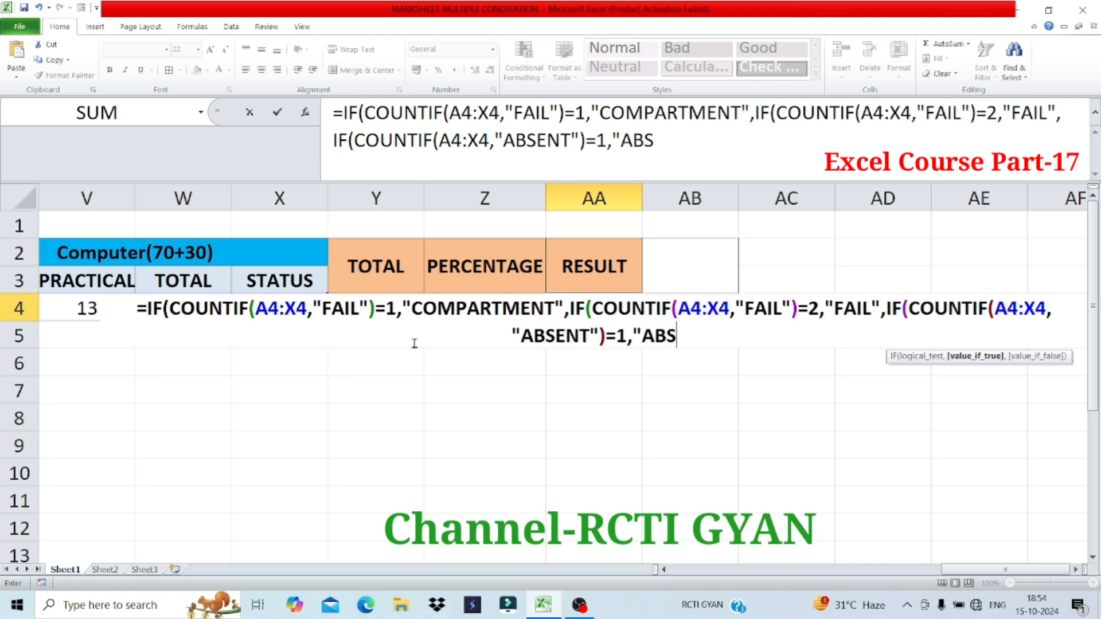
type("ENT")
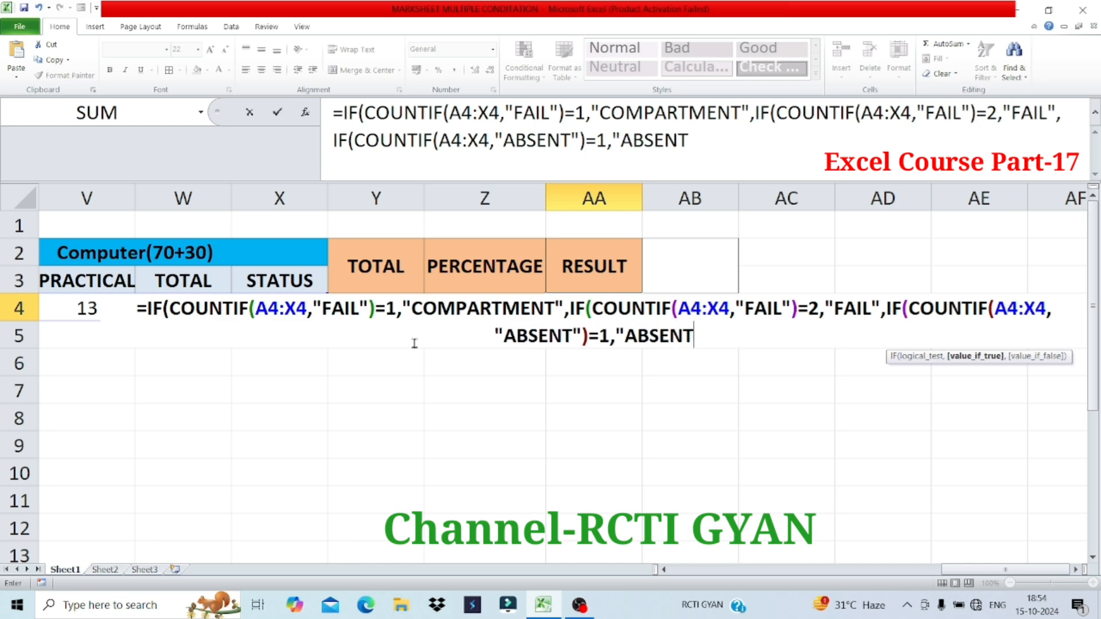
type("\",")
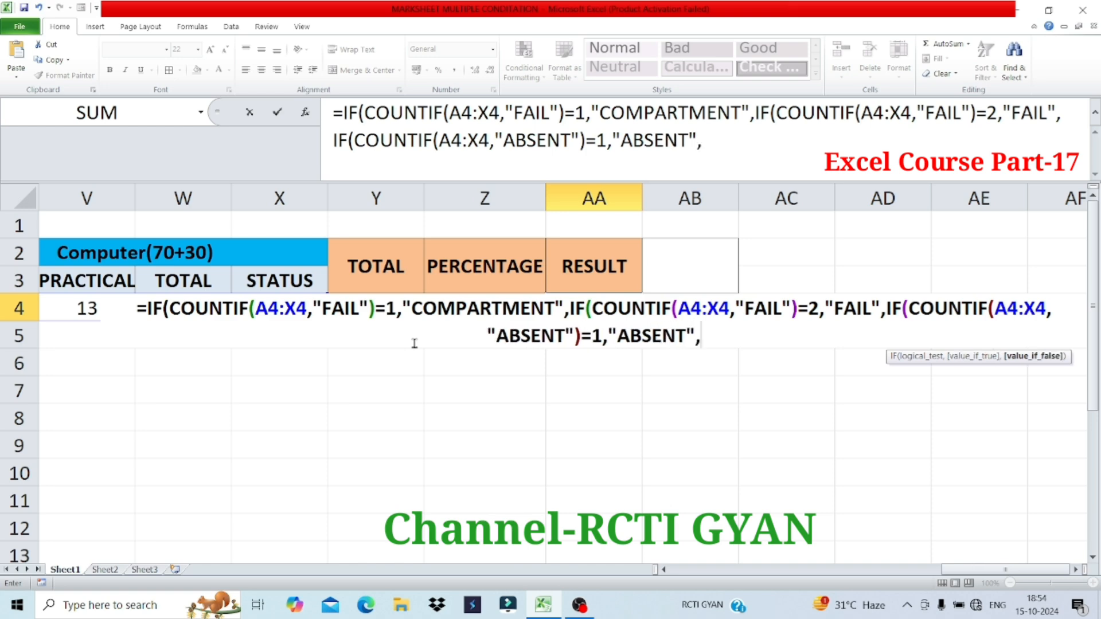
- Add "PASS" as the final value-if-false in AA4, close all three IF functions and enter the formula
type("\"P")
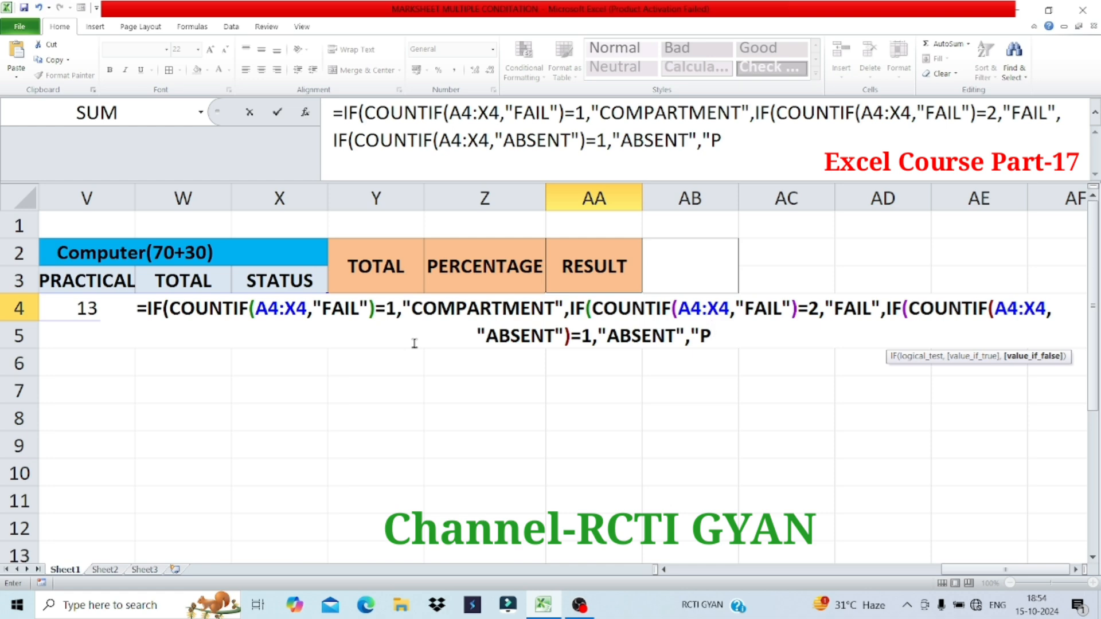
type("AS")
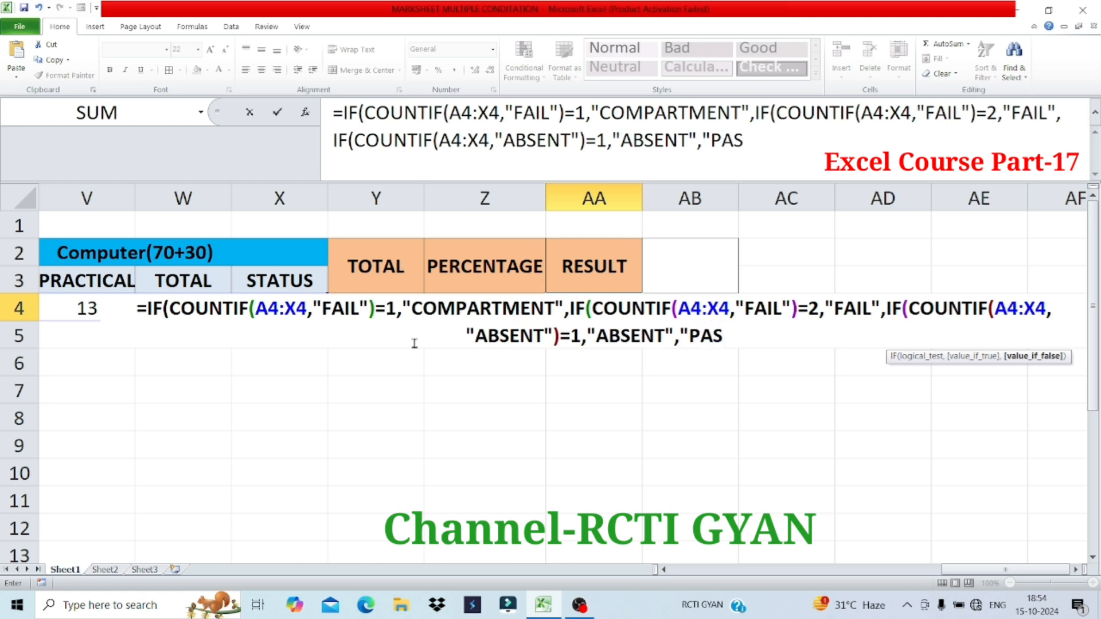
type("S\"")
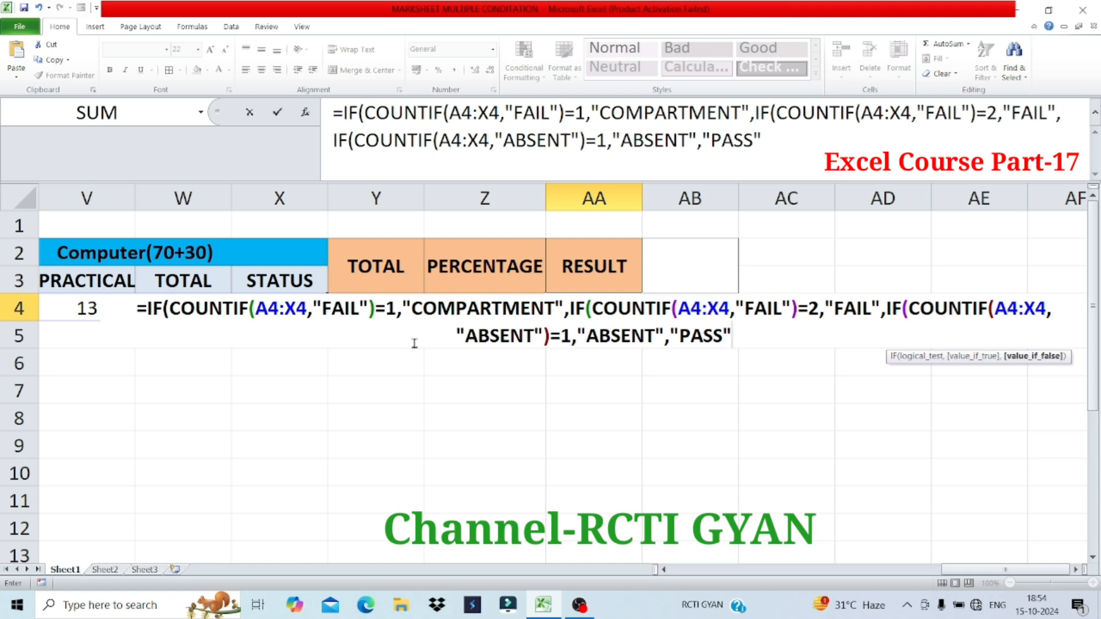
type(")))")
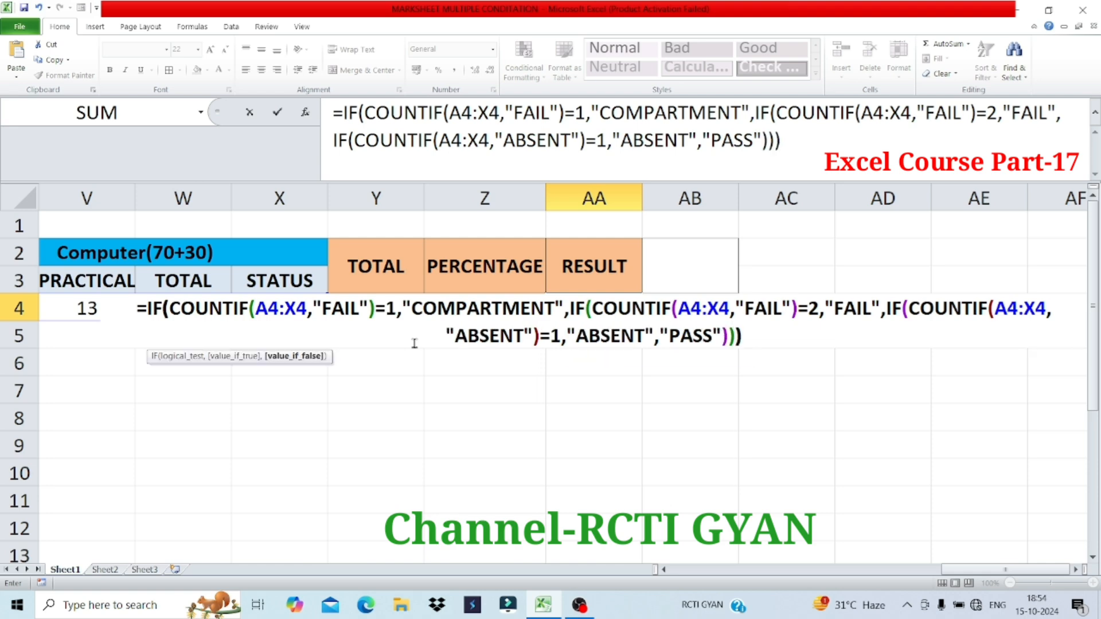
key("Return")
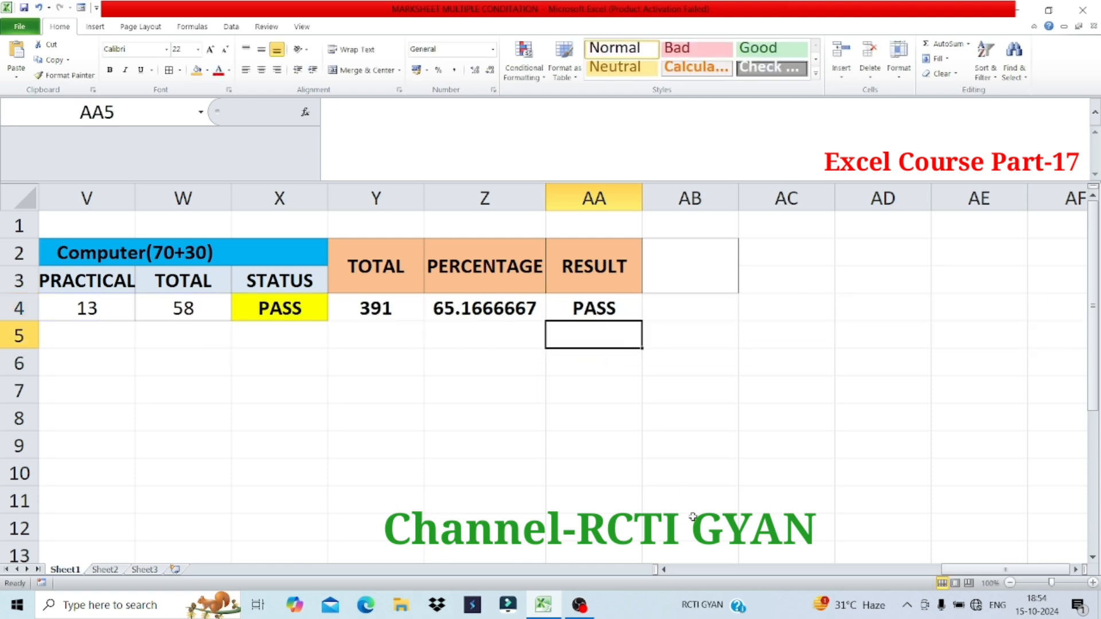
- Set the Computer theory mark in U4 to 10 and autofit column AA to its result text
left_click(663, 569)
left_click(663, 569)
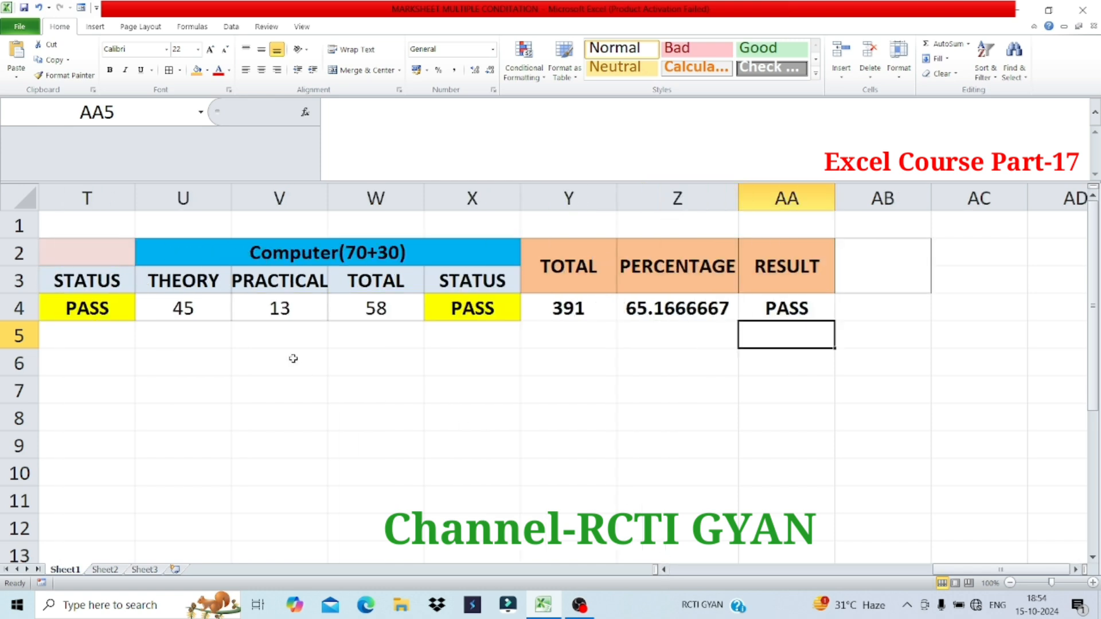
left_click(217, 310)
type("10")
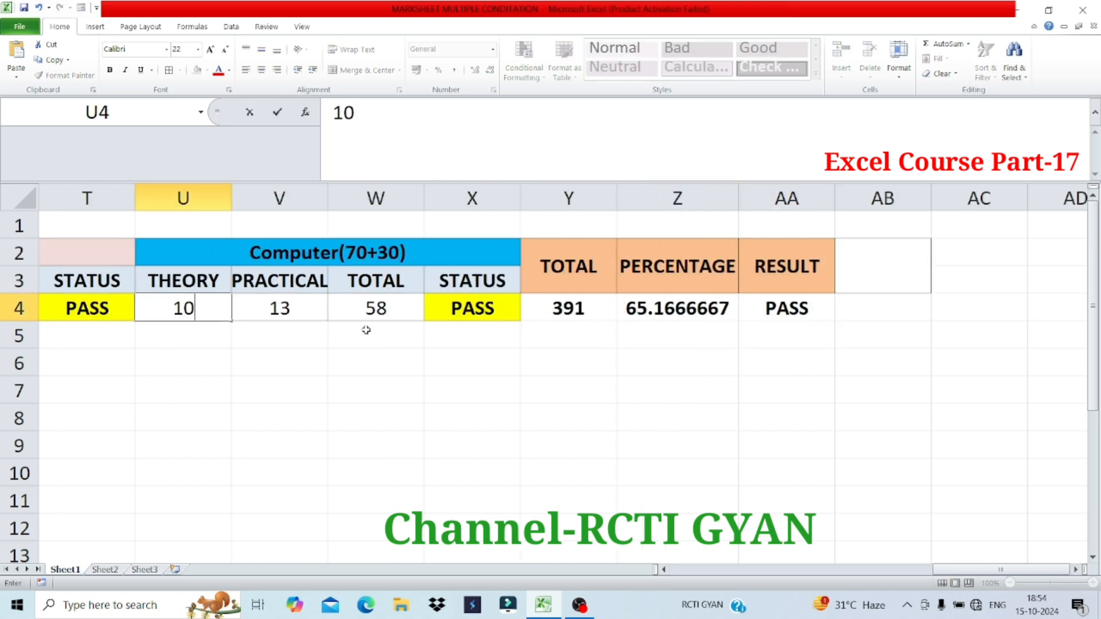
key("Return")
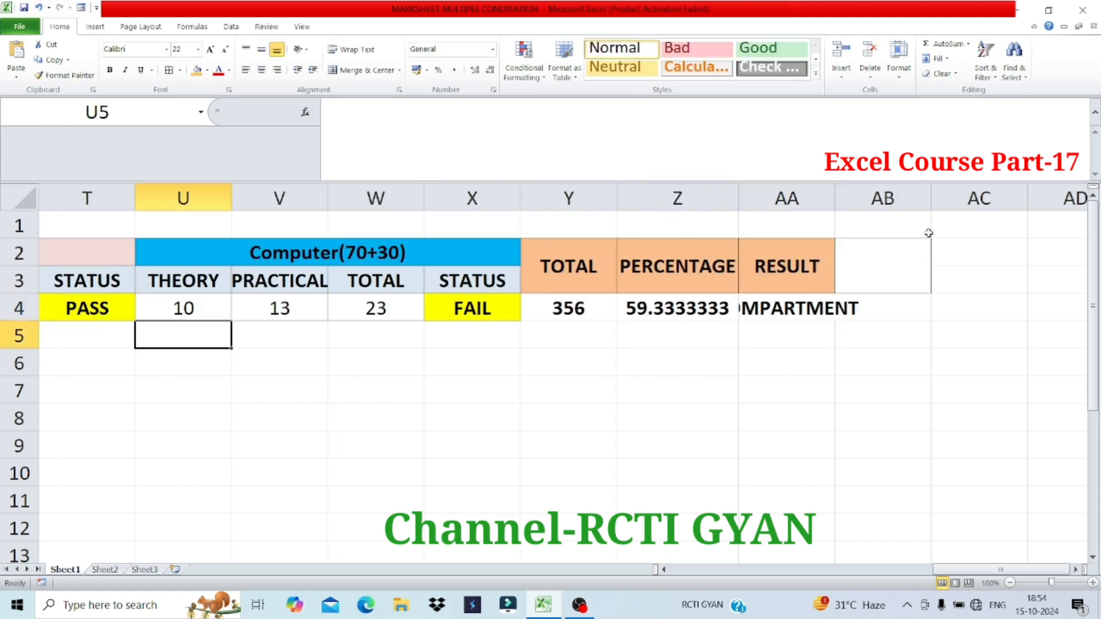
double_click(835, 198)
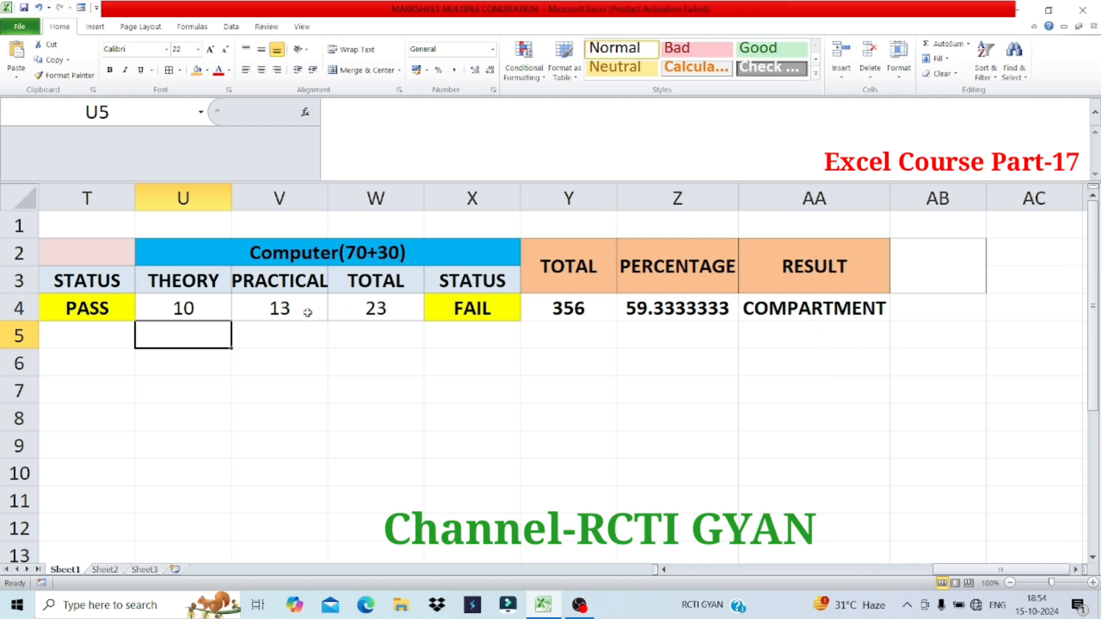
- Test the absent condition by entering "A" as the Computer theory mark in U4
left_click(194, 309)
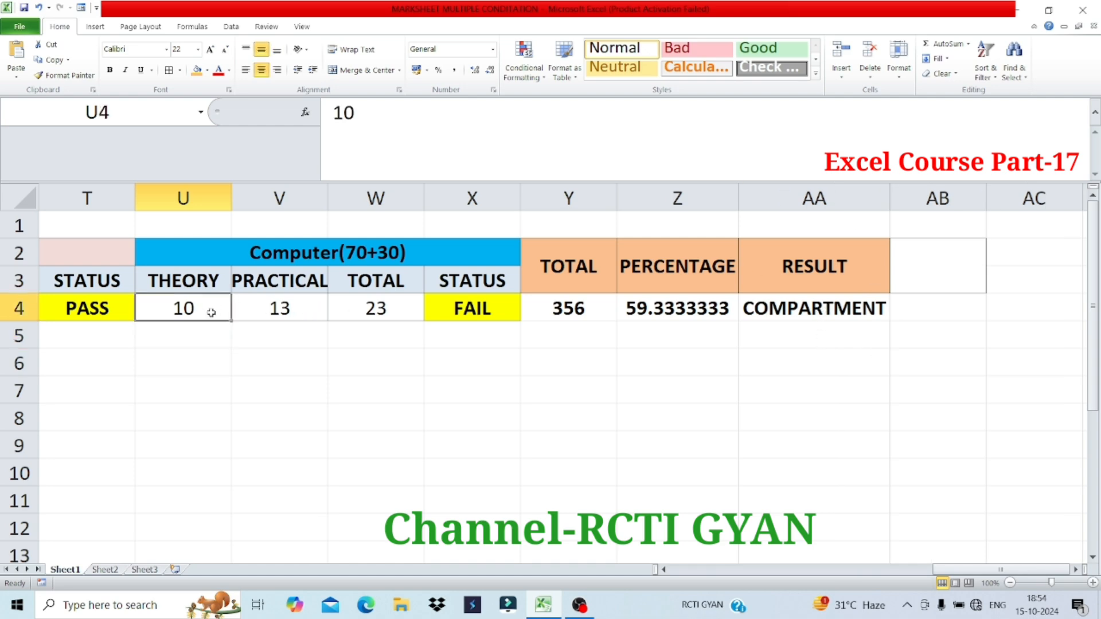
type("S")
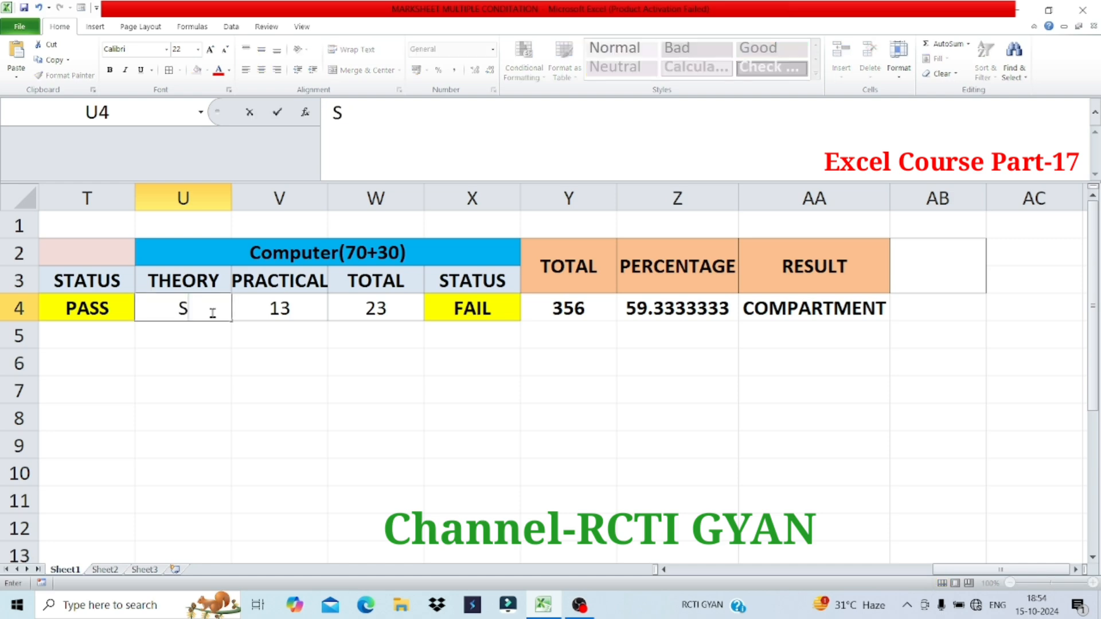
key("BackSpace")
type("A")
key("Return")
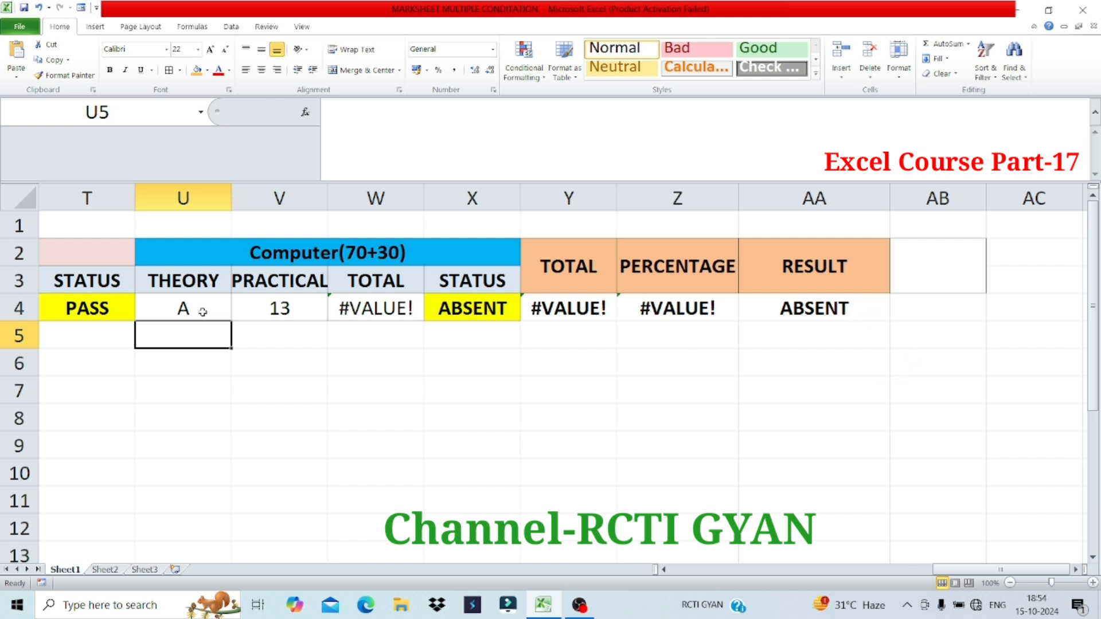
- Set the Computer theory mark in U4 to 36 and the practical mark in V4 to 8
left_click(202, 312)
type("36")
key("Return")
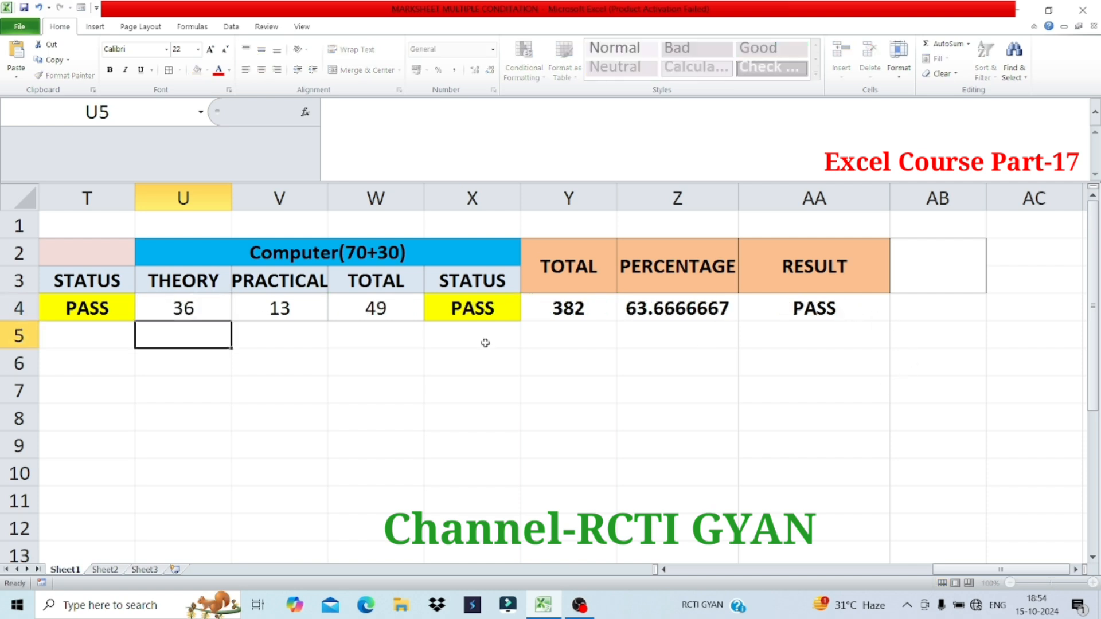
left_click(270, 310)
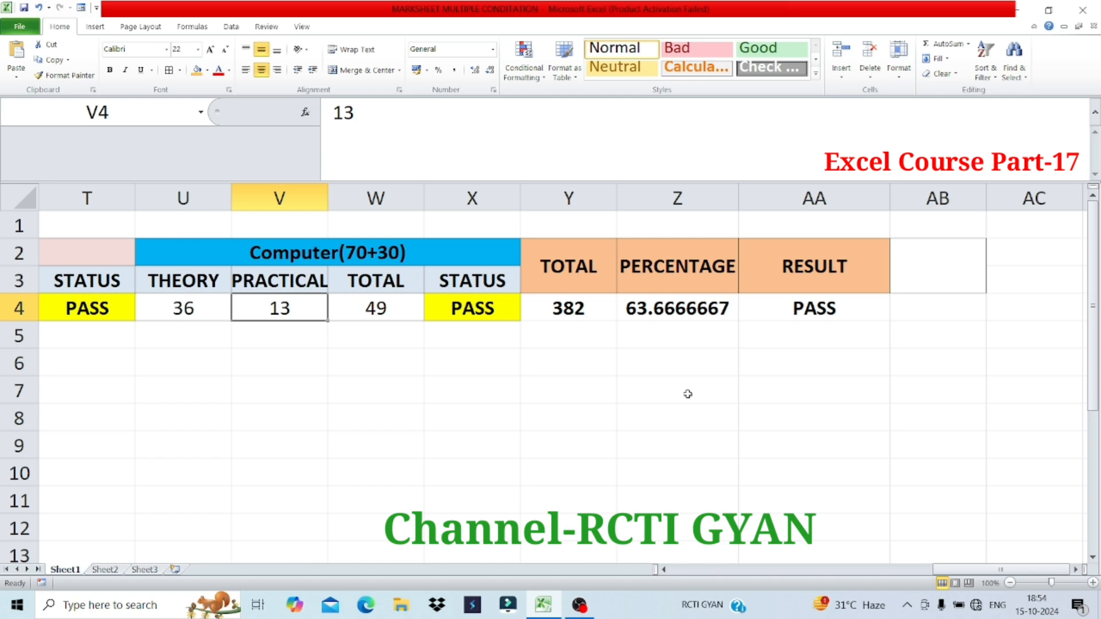
type("8")
key("Return")
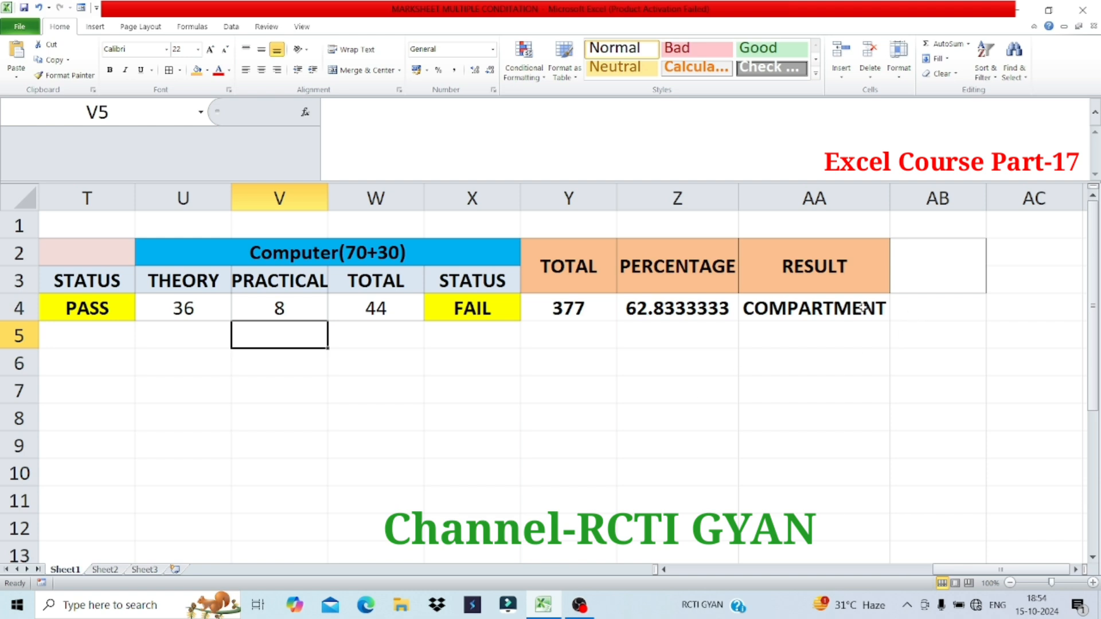
- Copy the full result formula from AA4 and paste it into A8 as text with a leading quotation mark
double_click(831, 313)
left_click_drag(789, 160, 329, 101)
key("ctrl+c")
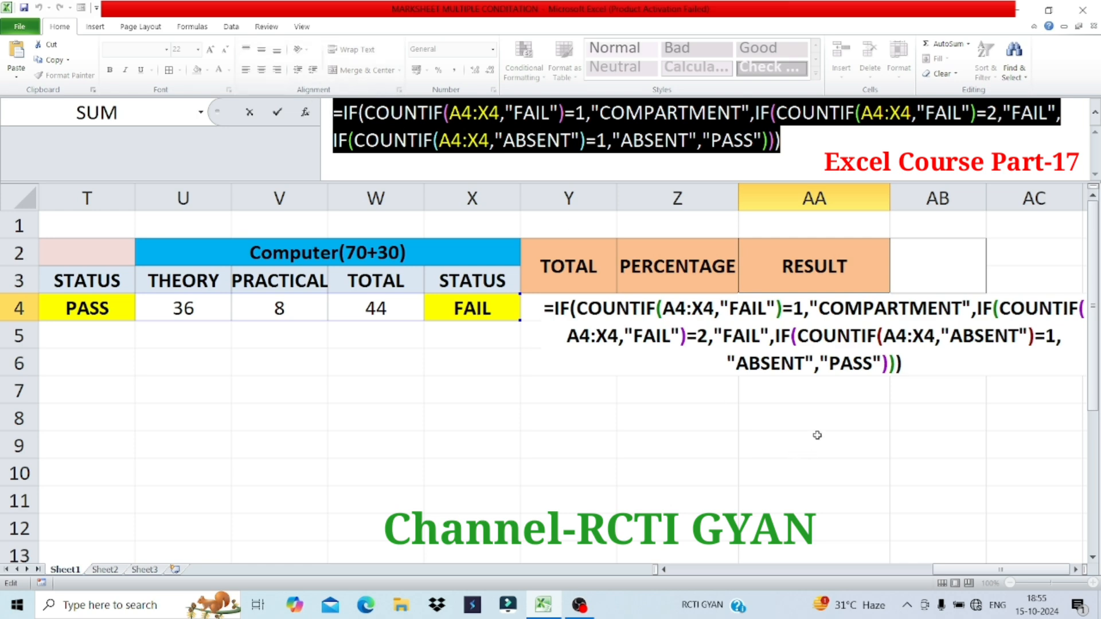
key("Return")
left_click_drag(950, 571, 668, 572)
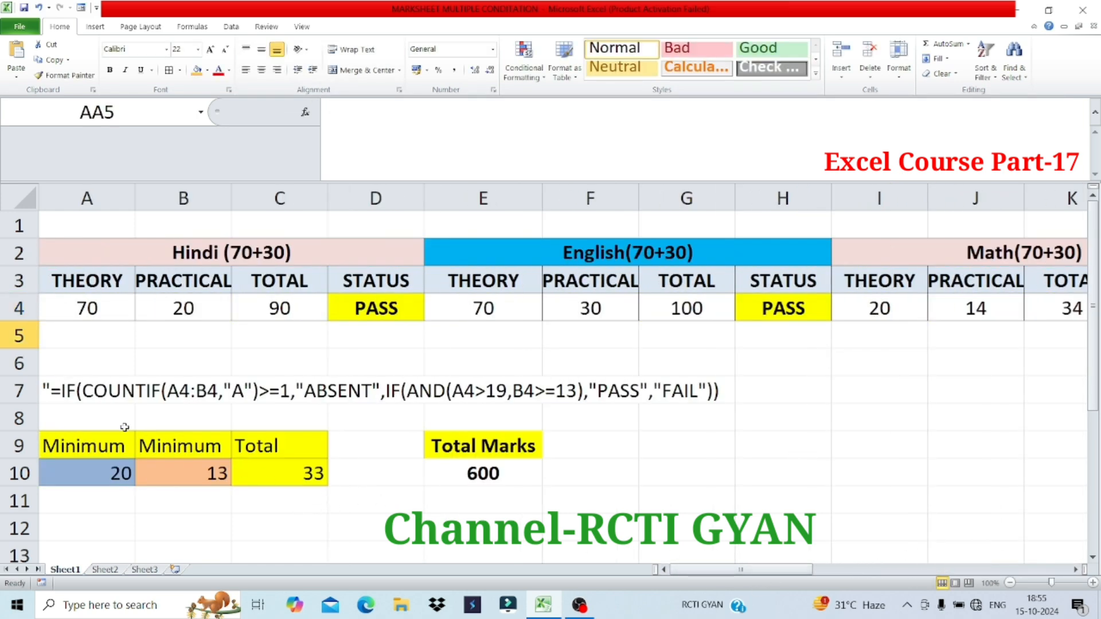
double_click(66, 417)
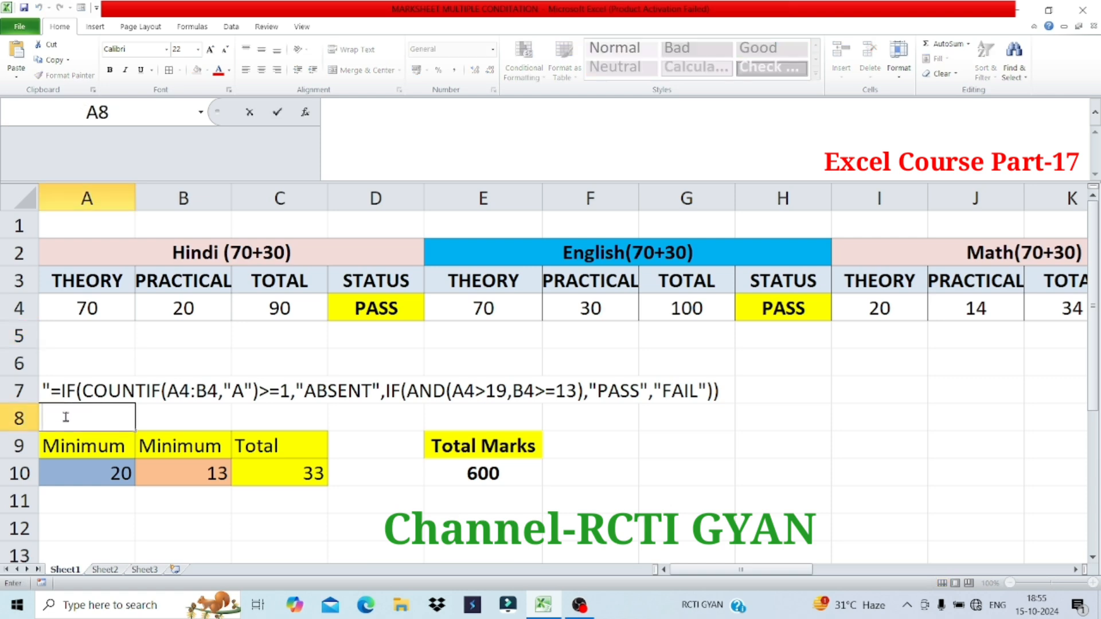
type("\"")
key("ctrl+v")
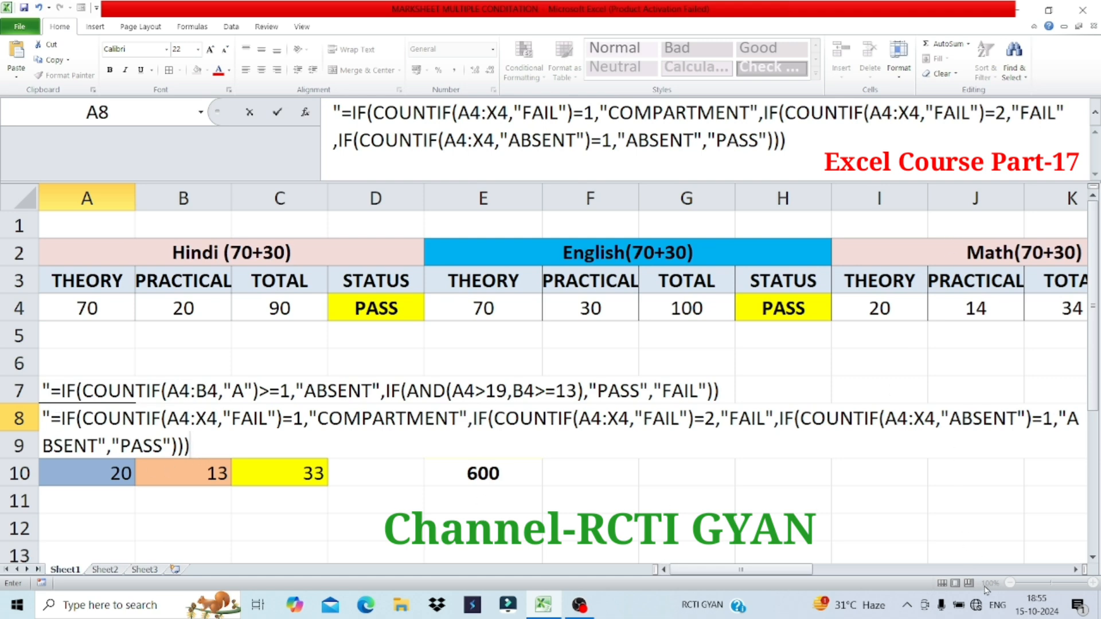
left_click(848, 510)
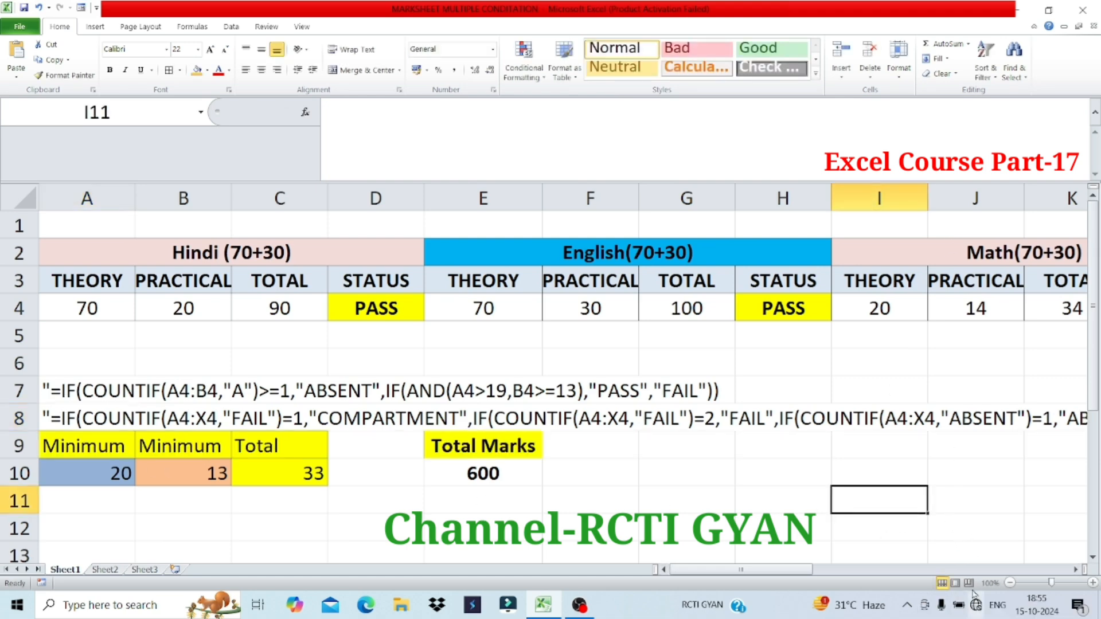
- Zoom the sheet out to 80% and examine the Science total formula in O4 with its source marks in M4 and N4
left_click(1011, 582)
left_click(1010, 583)
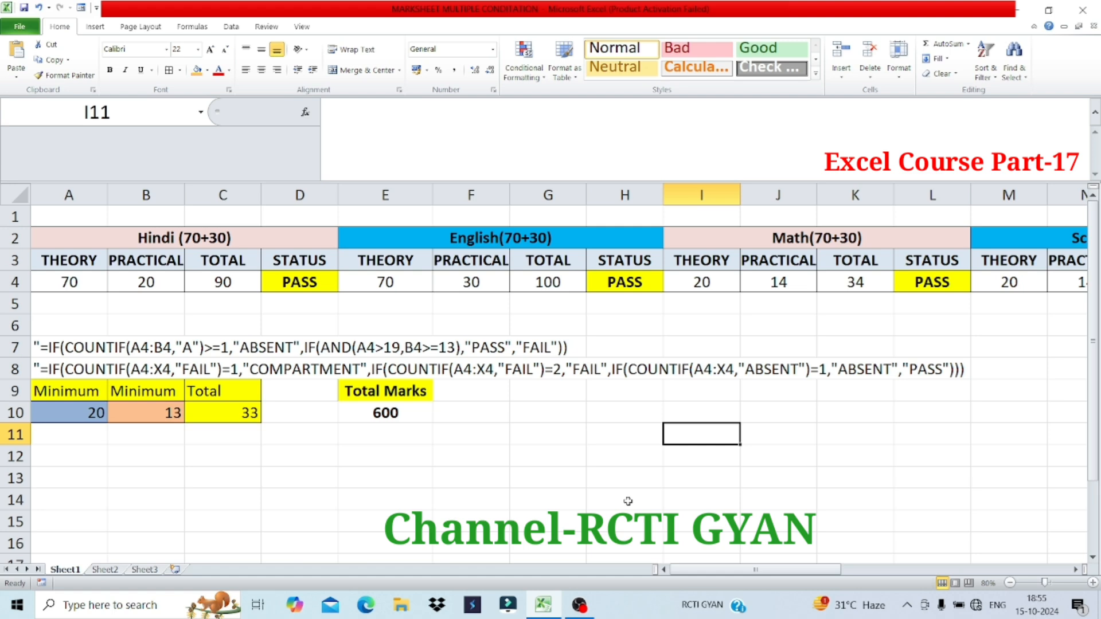
left_click(1076, 570)
left_click(1076, 570)
left_click(1076, 569)
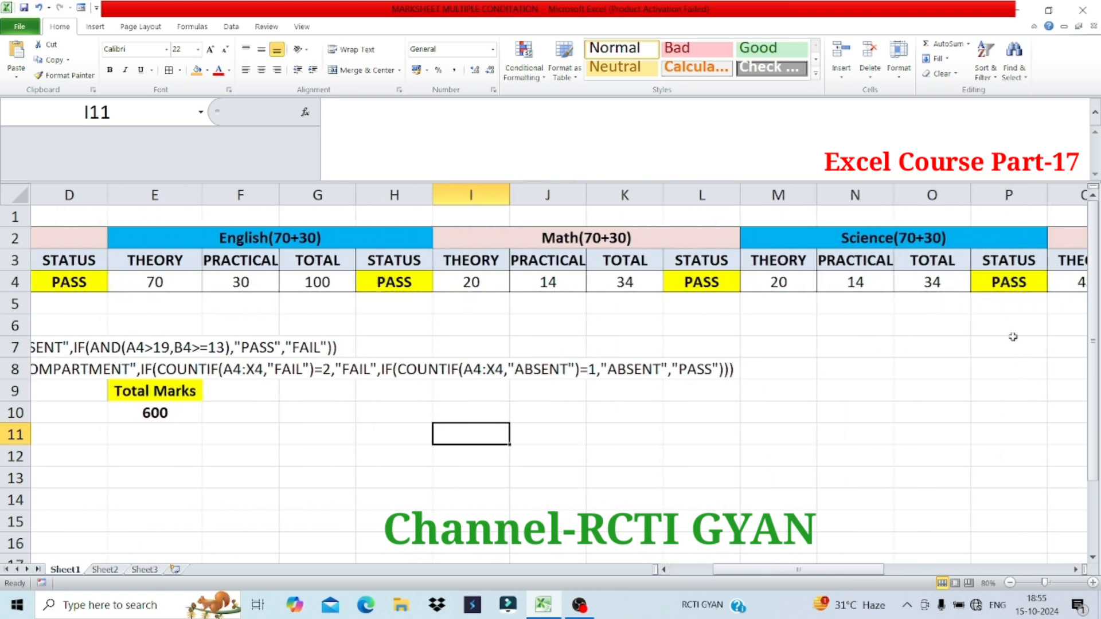
double_click(932, 283)
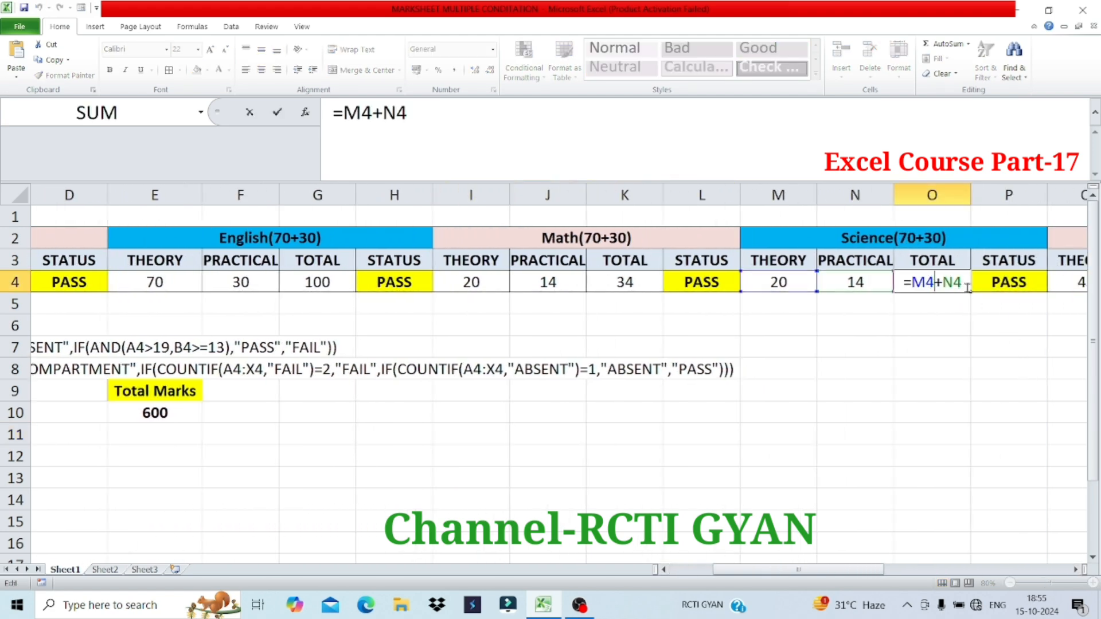
key("Return")
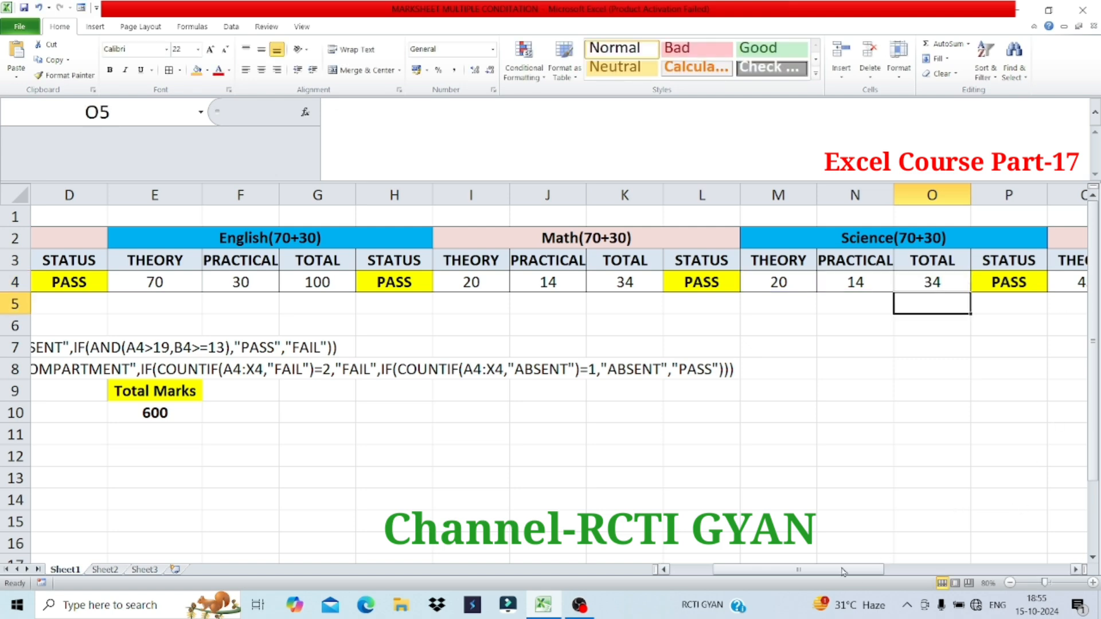
left_click(771, 276)
left_click(857, 280)
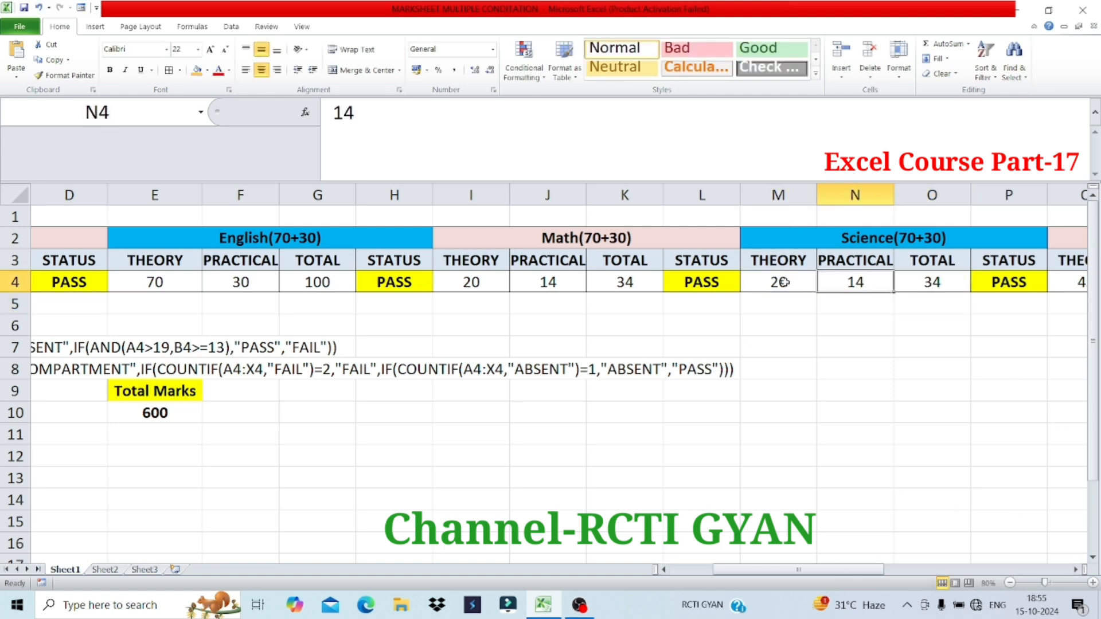
- Copy the TOTAL formula =C4+G4+K4+O4+S4+W4 from Y4 into A12 as text with a leading quotation mark
left_click_drag(840, 570, 1062, 572)
double_click(674, 281)
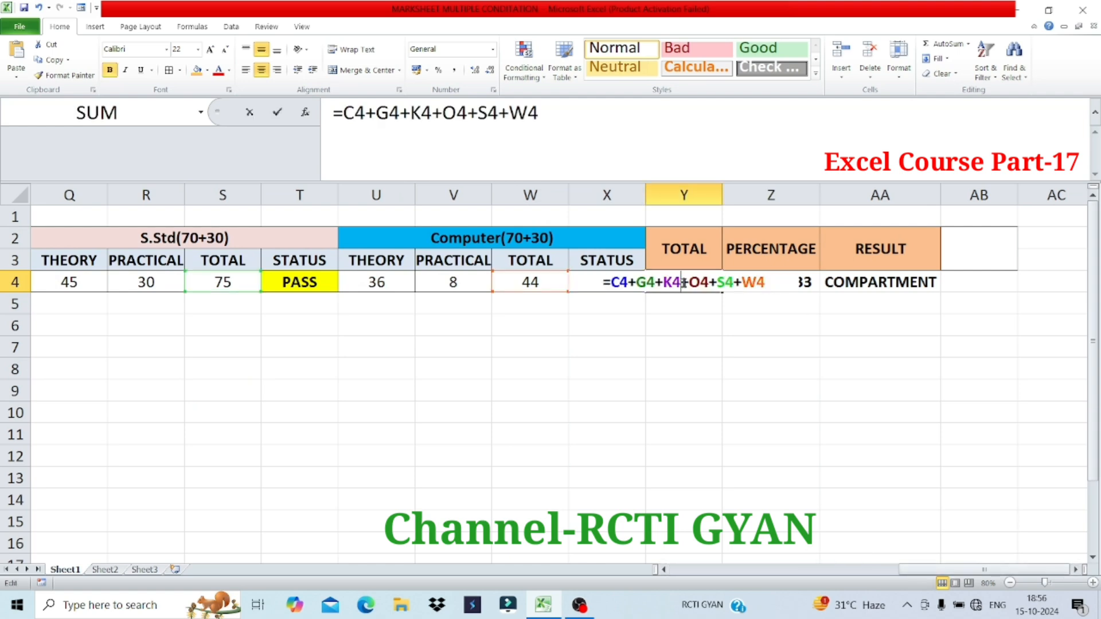
left_click_drag(563, 113, 305, 111)
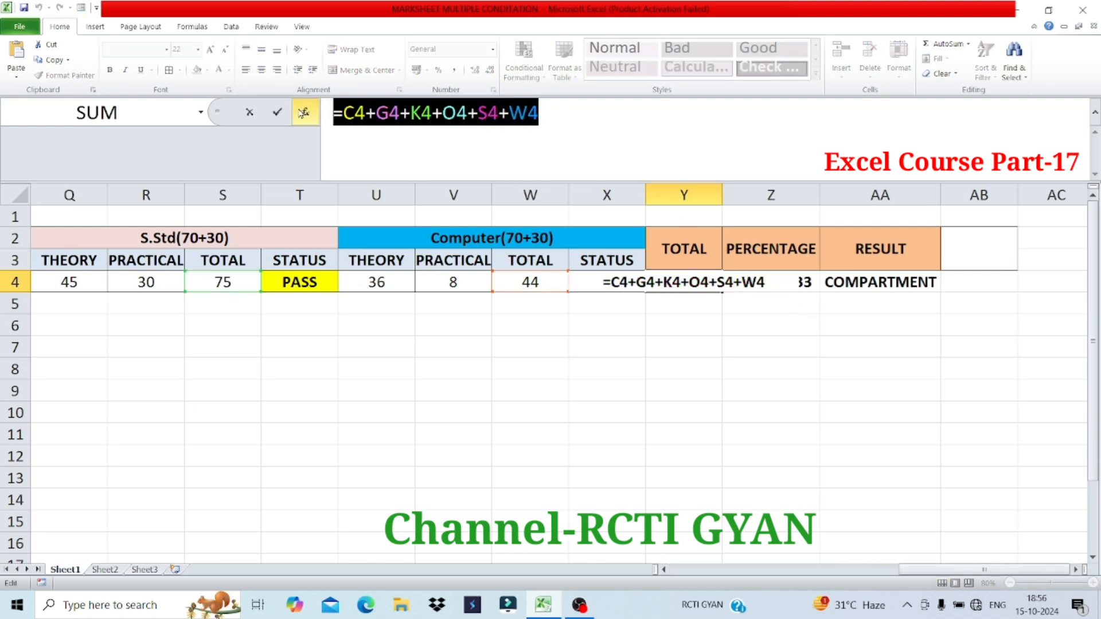
key("Return")
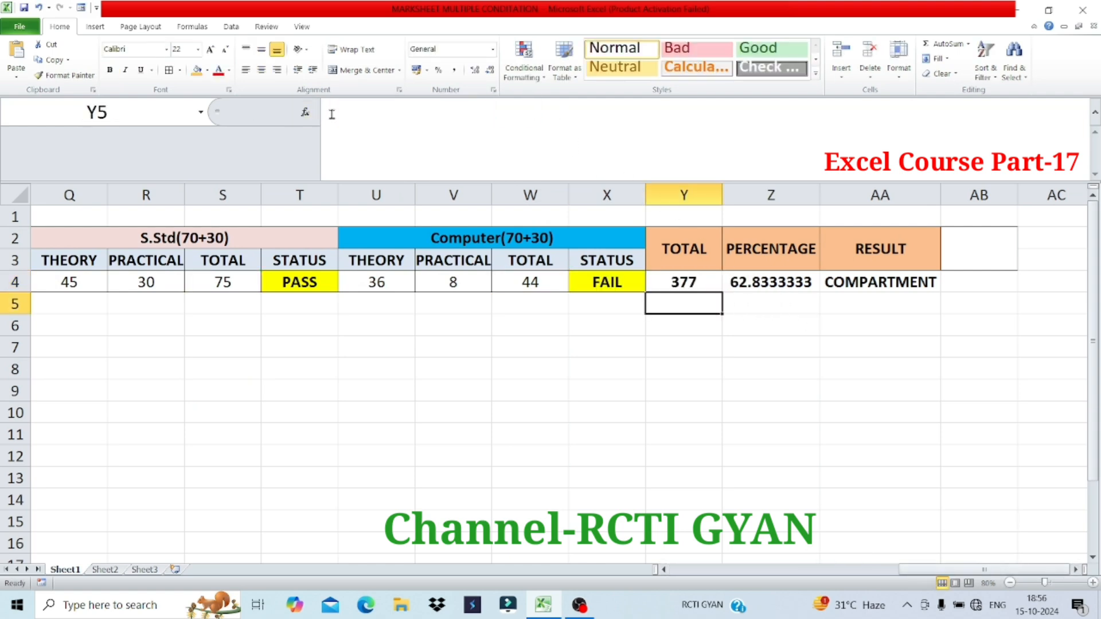
left_click_drag(964, 570, 666, 565)
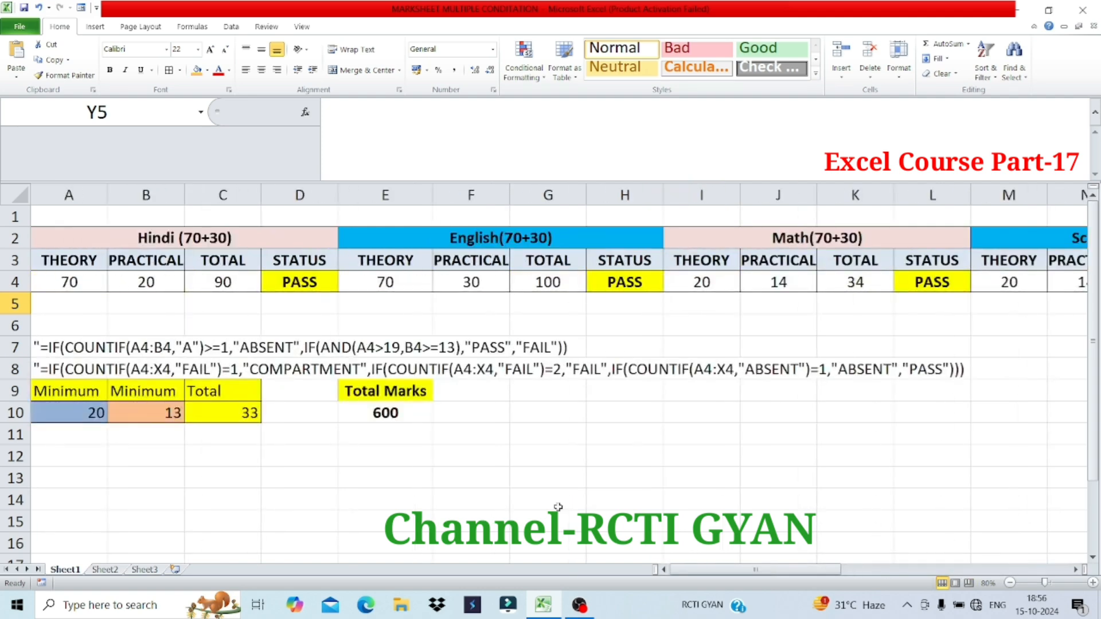
left_click(81, 455)
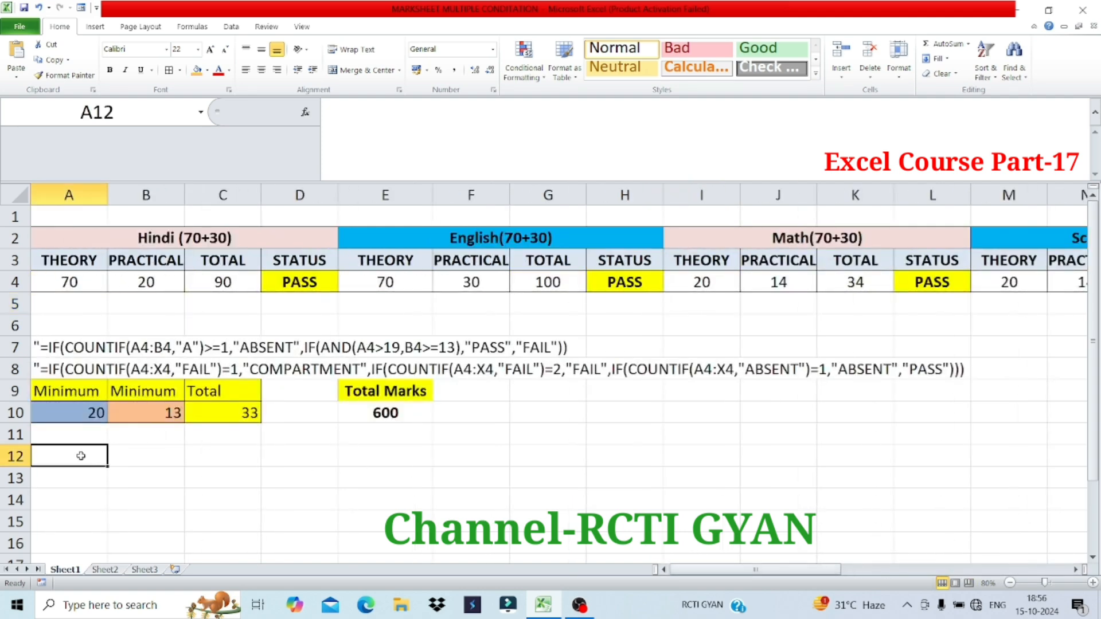
type("\"=C4+G4+K4+O4+S4+W4")
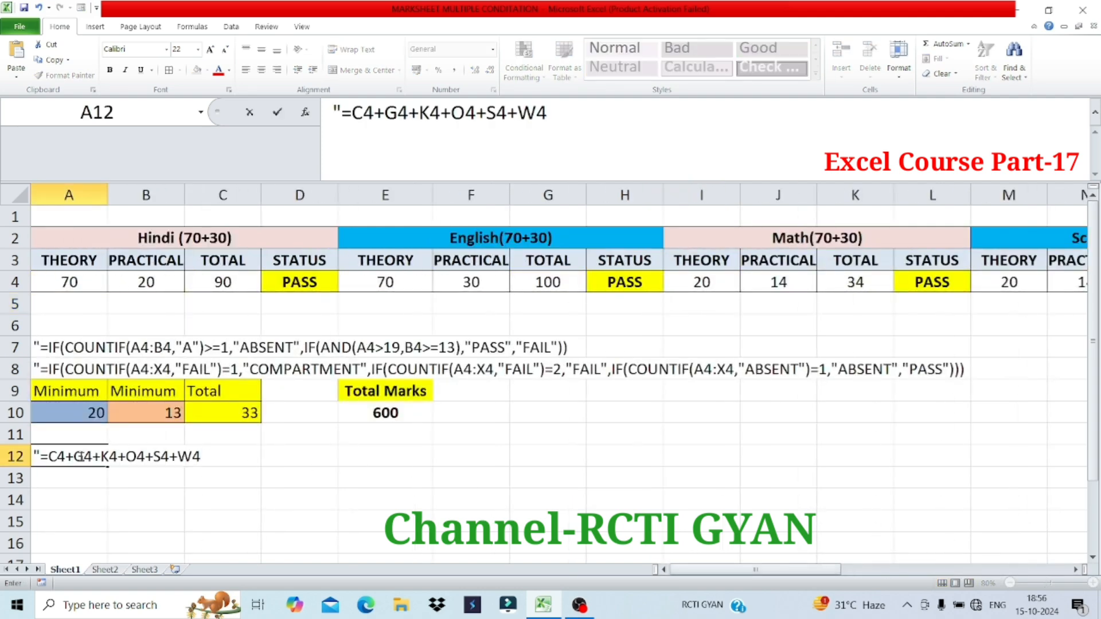
key("Return")
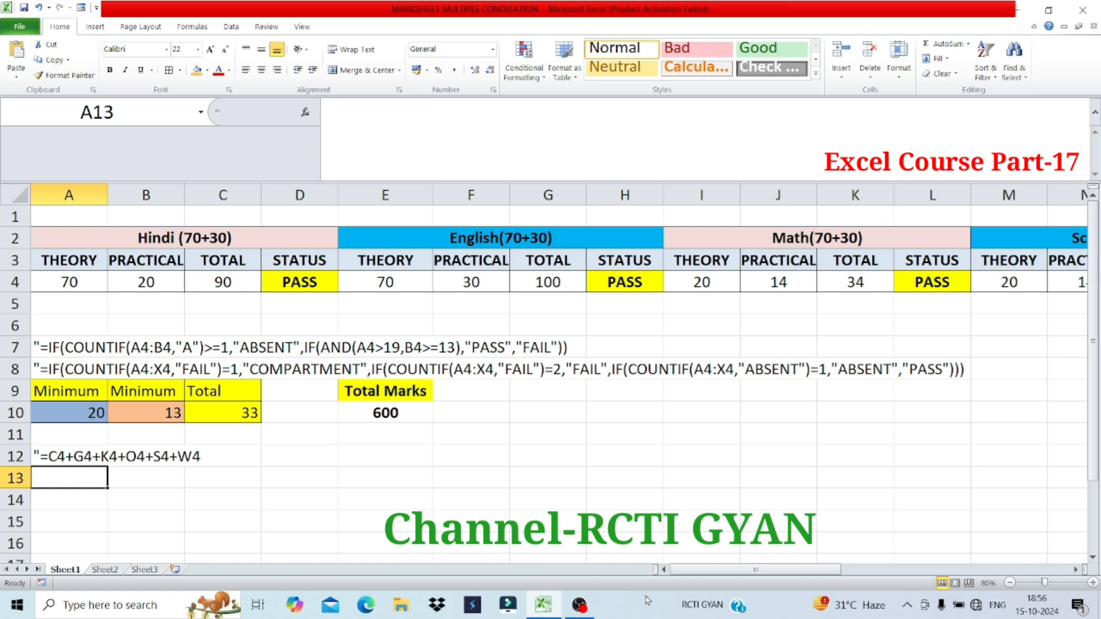
- Copy the PERCENTAGE formula =Y4/6 from Z4 into A13 as text with a leading quotation mark
left_click_drag(754, 570, 1001, 570)
double_click(836, 281)
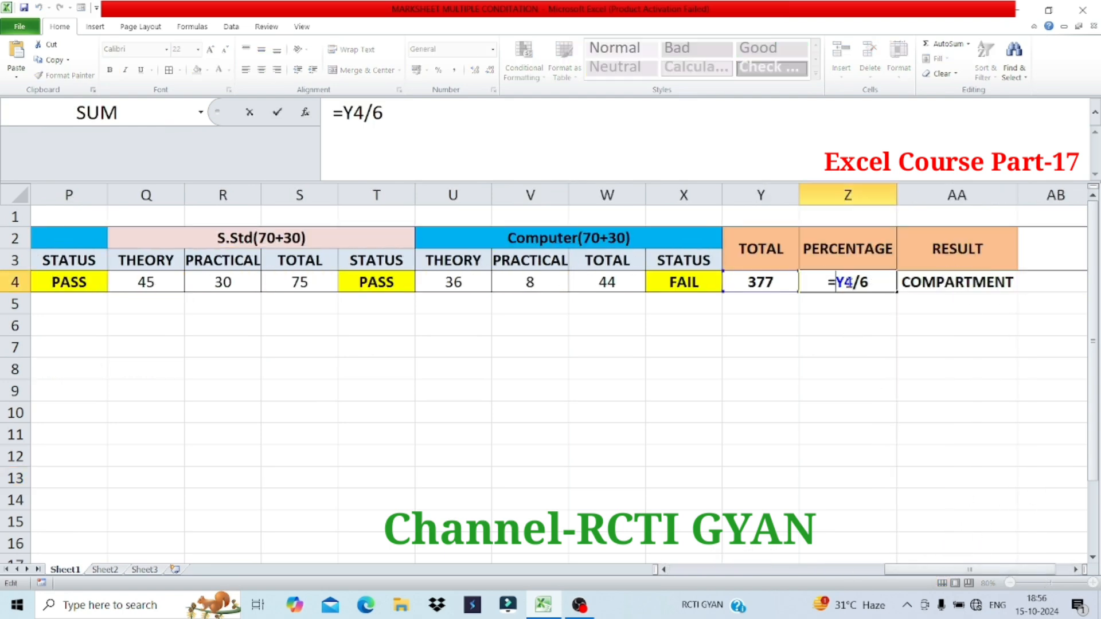
left_click_drag(885, 285, 811, 290)
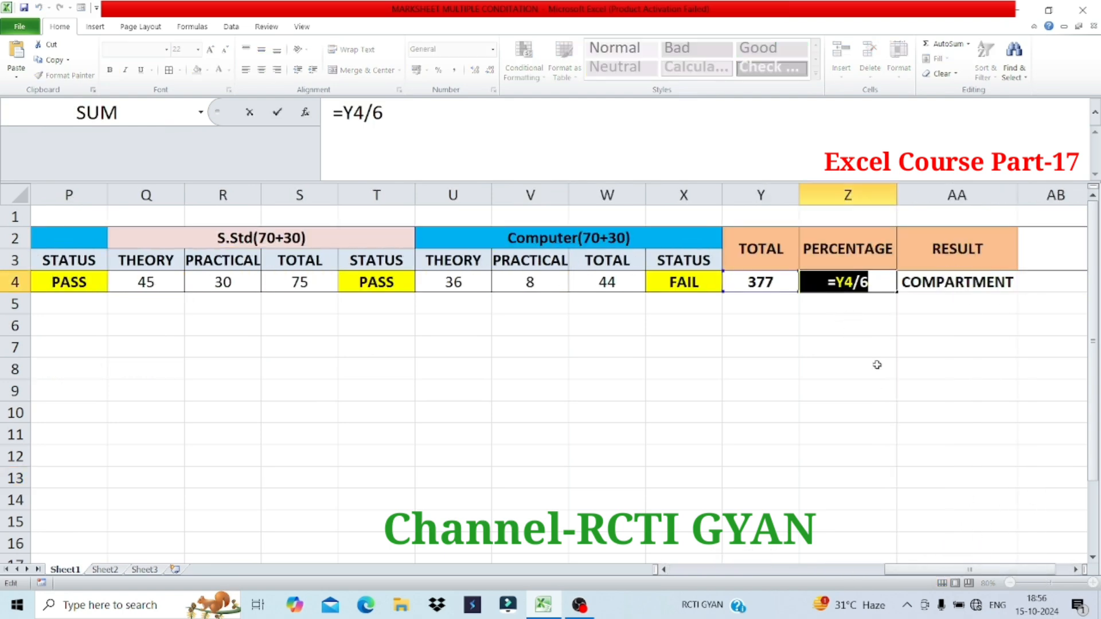
key("Return")
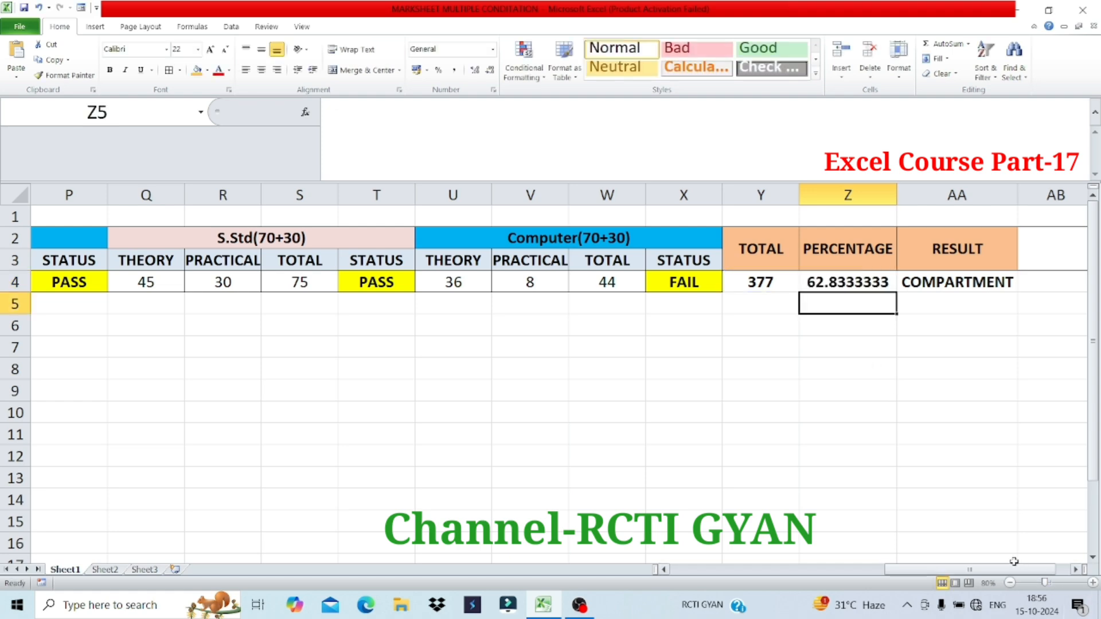
left_click_drag(975, 570, 759, 570)
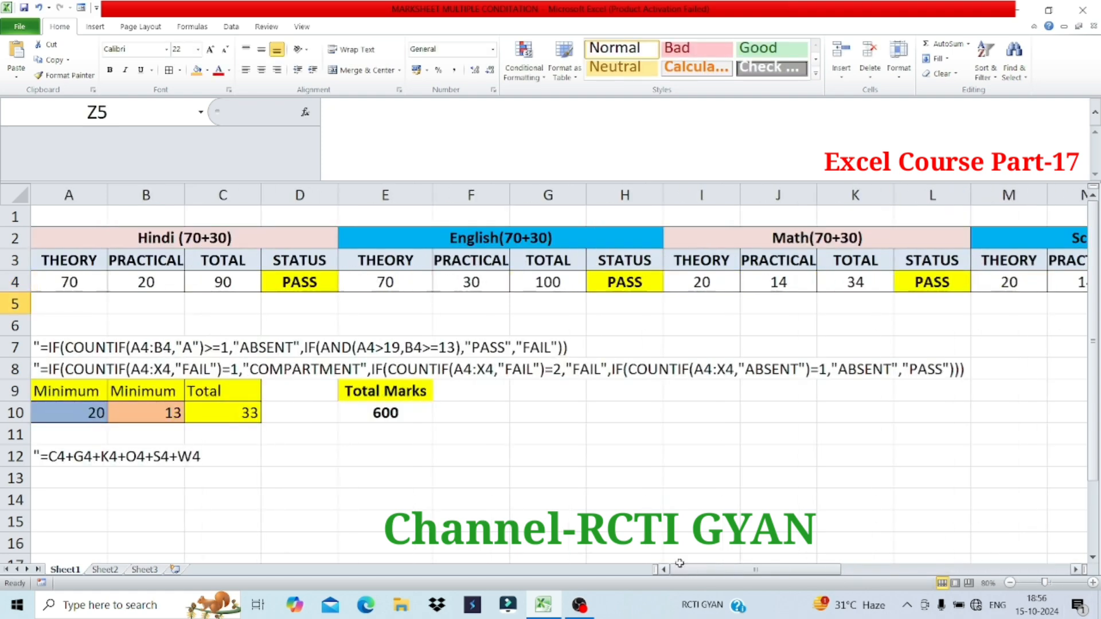
left_click(74, 479)
type("\"")
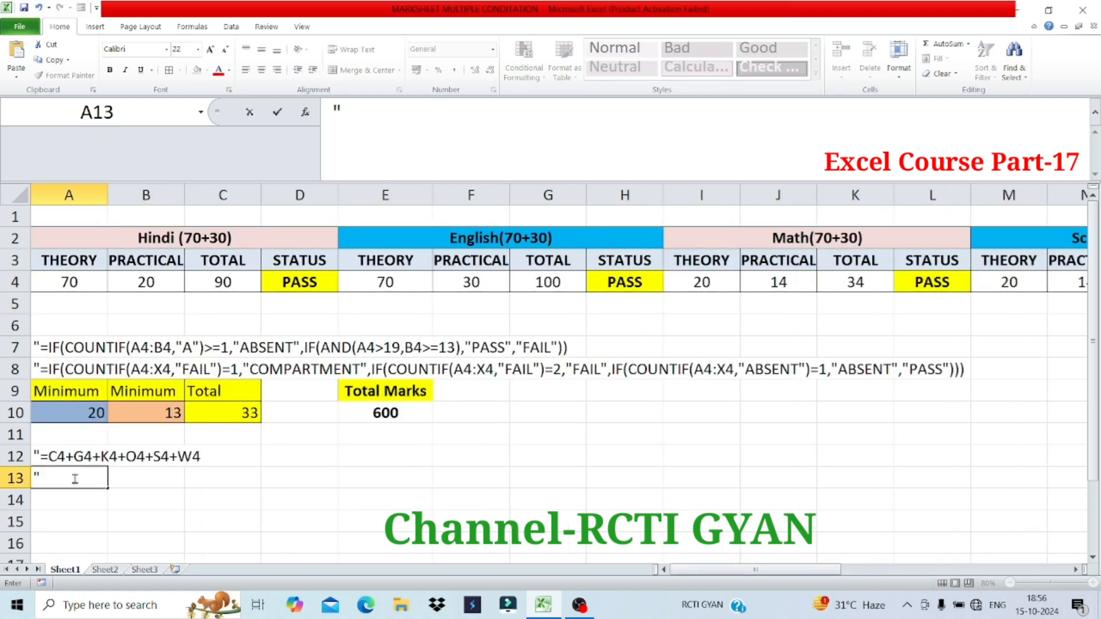
type("=Y4/6")
key("Return")
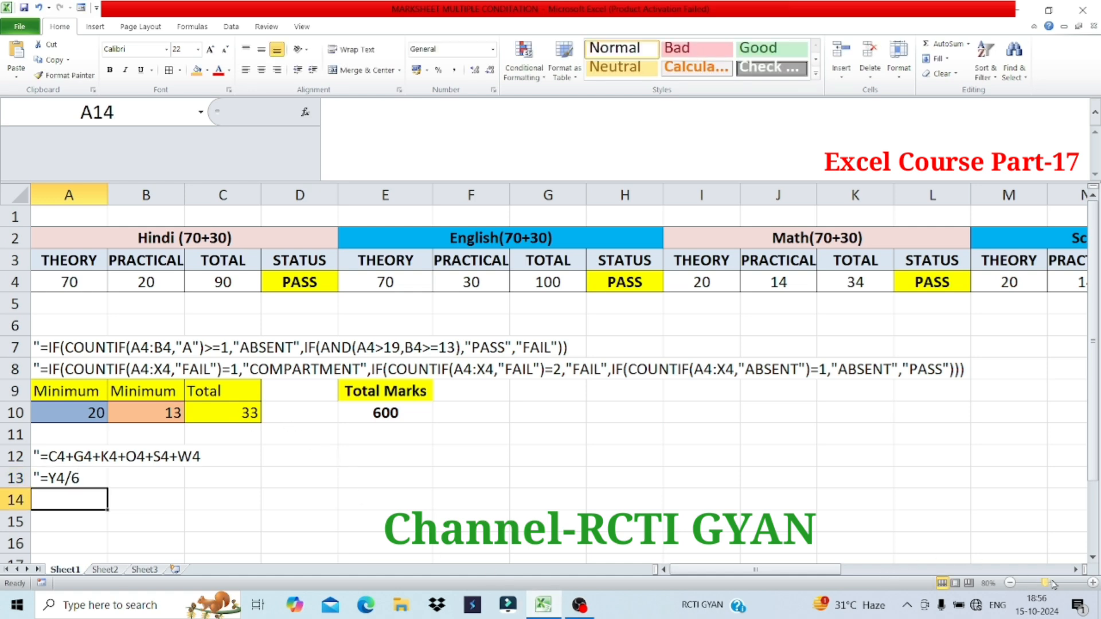
left_click(1093, 583)
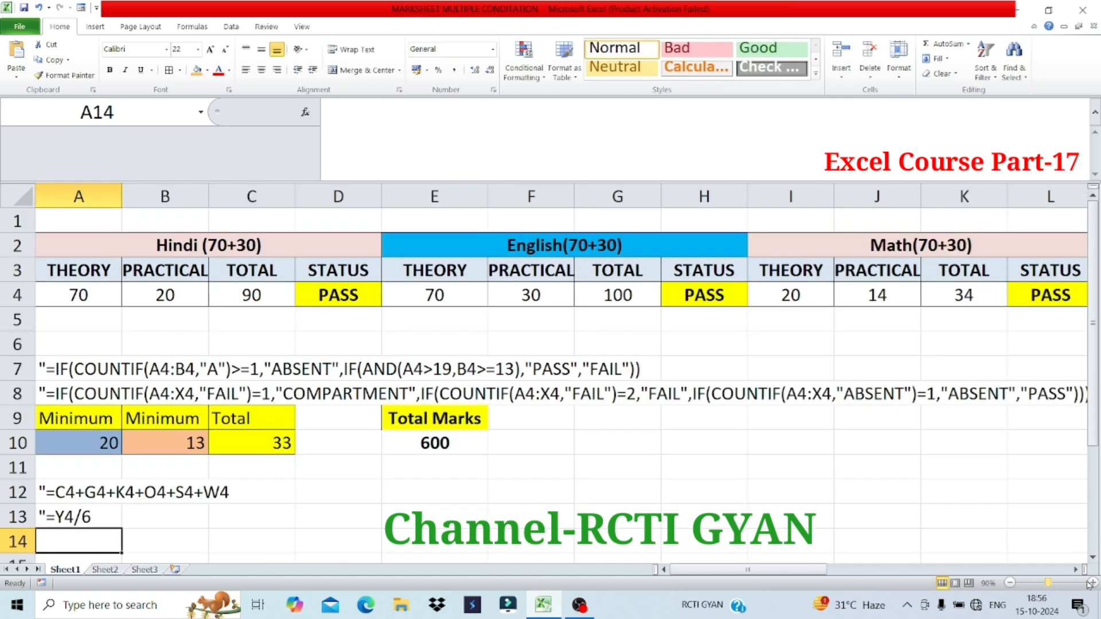